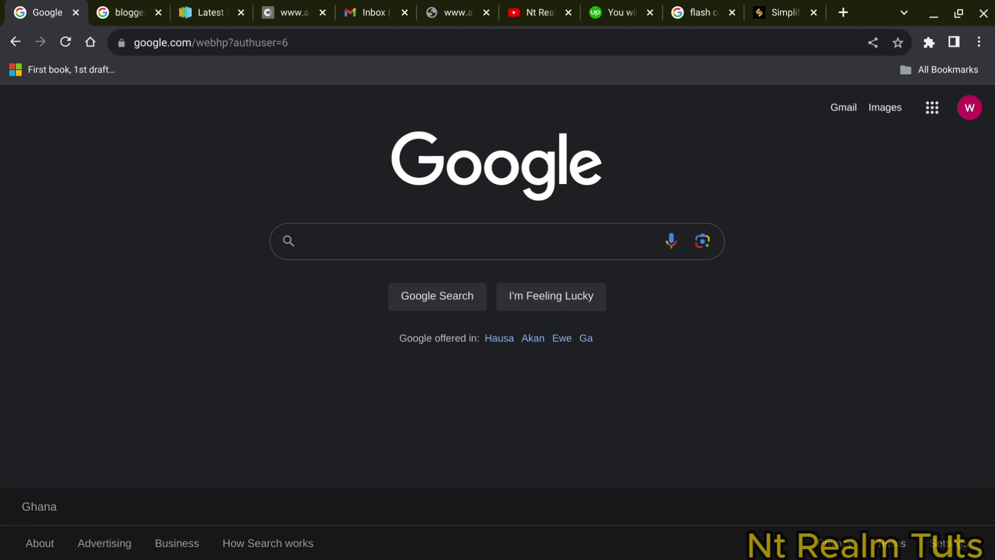
Step: Open Blogger from the list of Google apps
{"action": "left_click", "coordinate": [931, 107]}
{"action": "scroll", "coordinate": [796, 322], "scroll_direction": "down", "scroll_amount": 5}
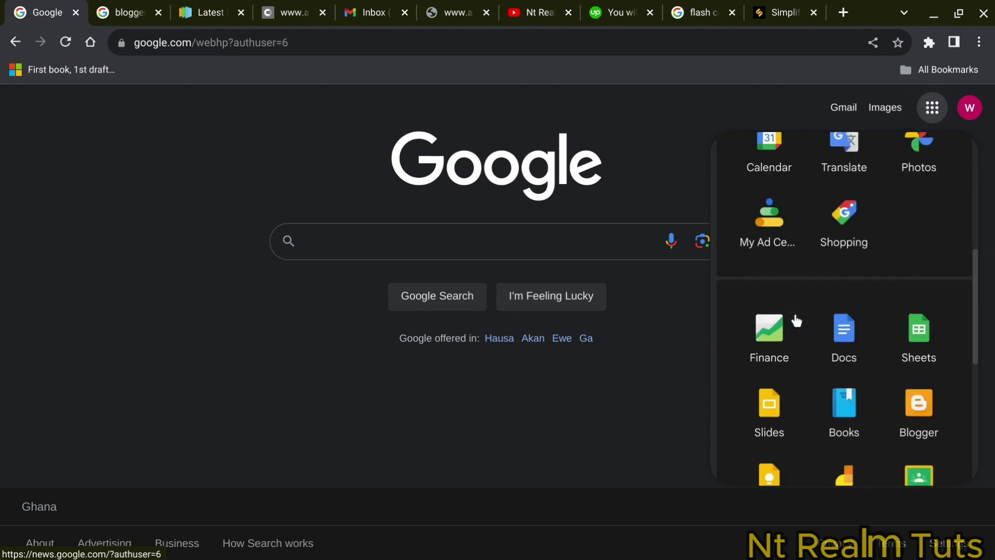
{"action": "scroll", "coordinate": [833, 334], "scroll_direction": "down", "scroll_amount": 2}
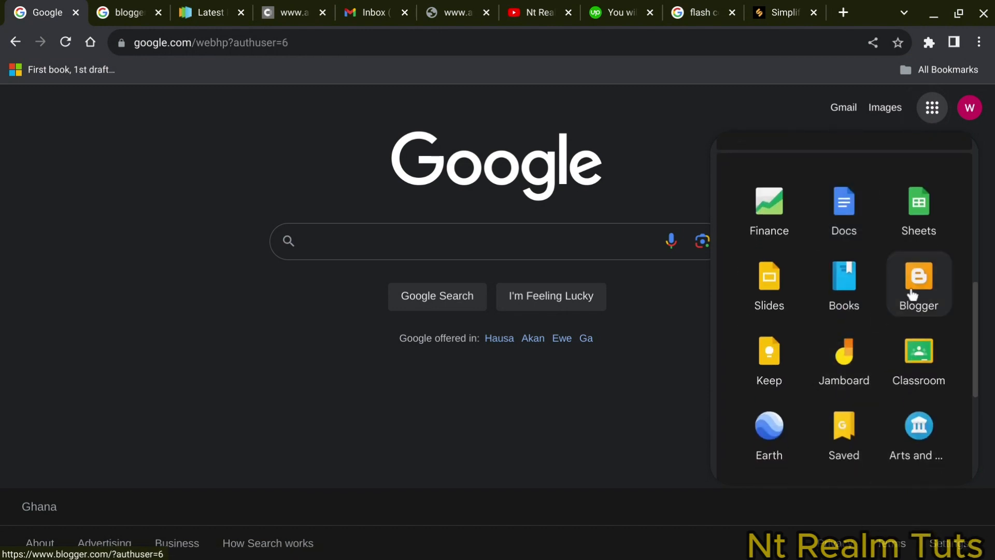
{"action": "left_click", "coordinate": [920, 292]}
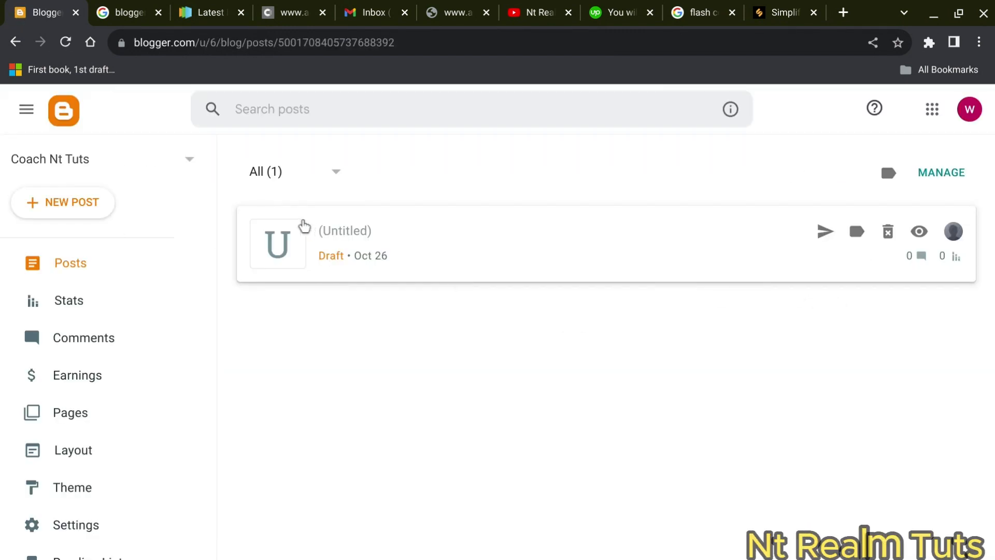
Step: Start creating a new blog and give it the title "Coach Nt Tuts"
{"action": "left_click", "coordinate": [177, 161]}
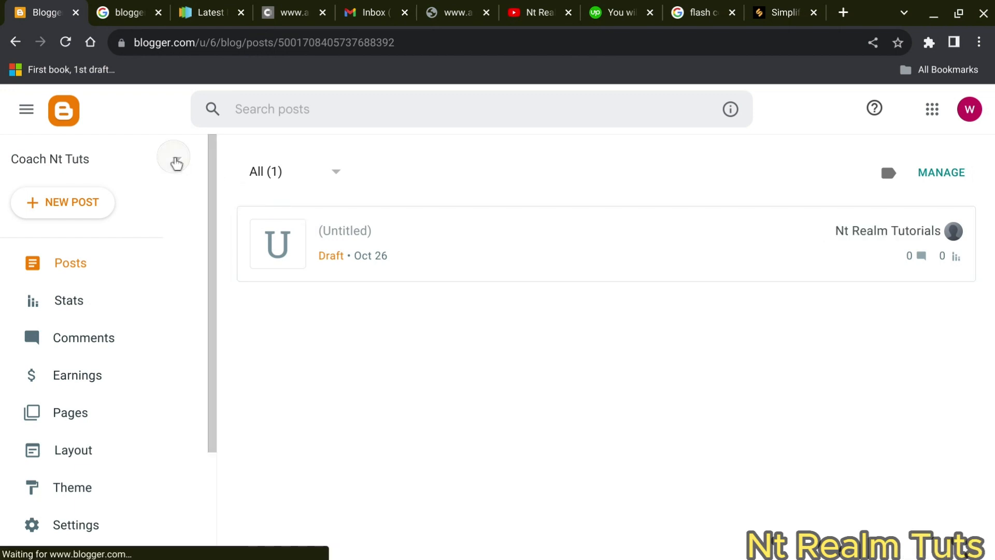
{"action": "left_click", "coordinate": [129, 281]}
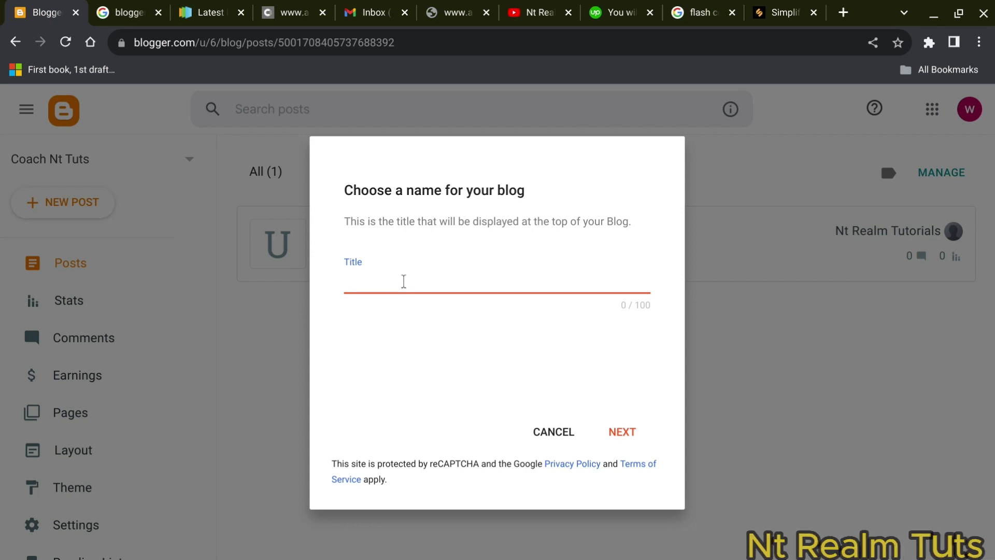
{"action": "type", "text": "Coa"}
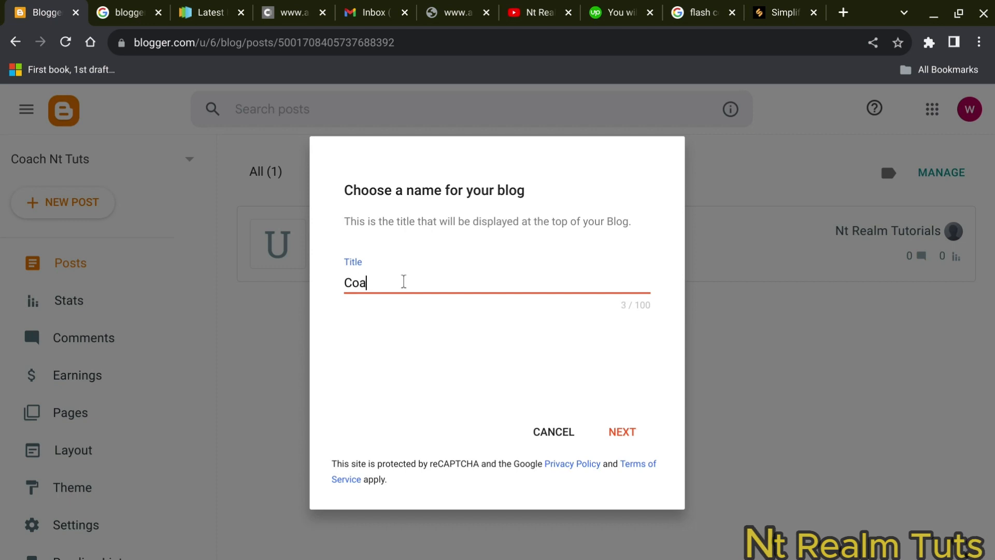
{"action": "type", "text": "ch N"}
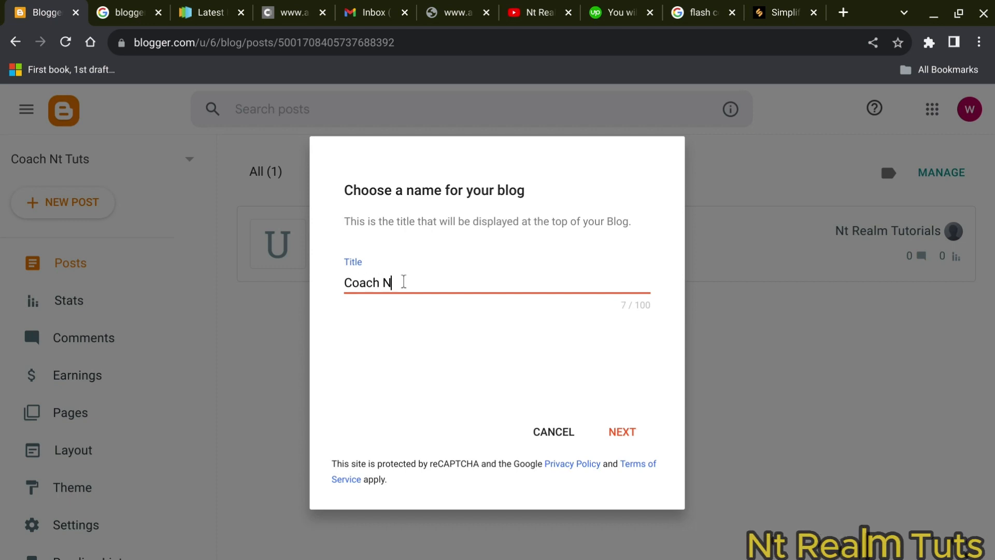
{"action": "type", "text": "tir"}
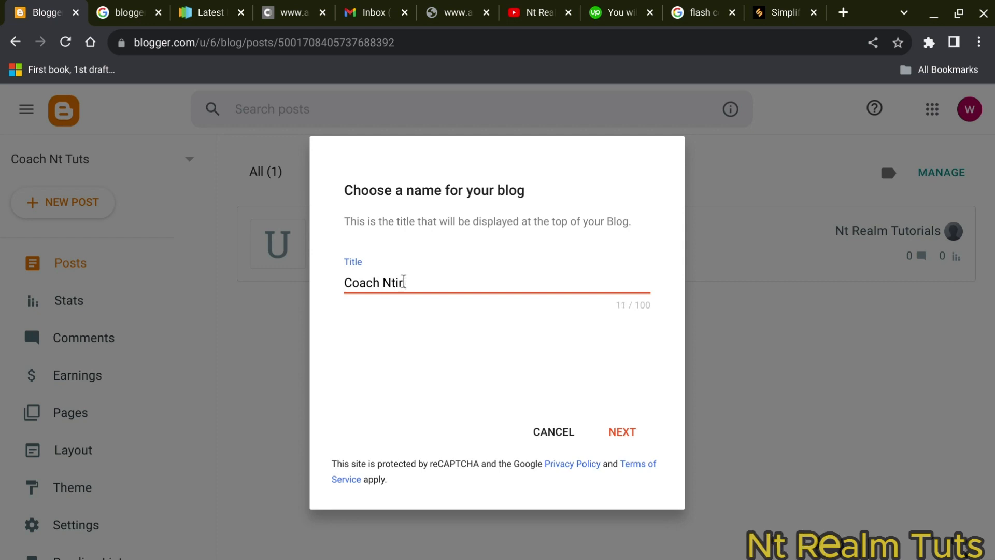
{"action": "key", "text": "BackSpace"}
{"action": "key", "text": "BackSpace"}
{"action": "key", "text": "BackSpace"}
{"action": "type", "text": "T"}
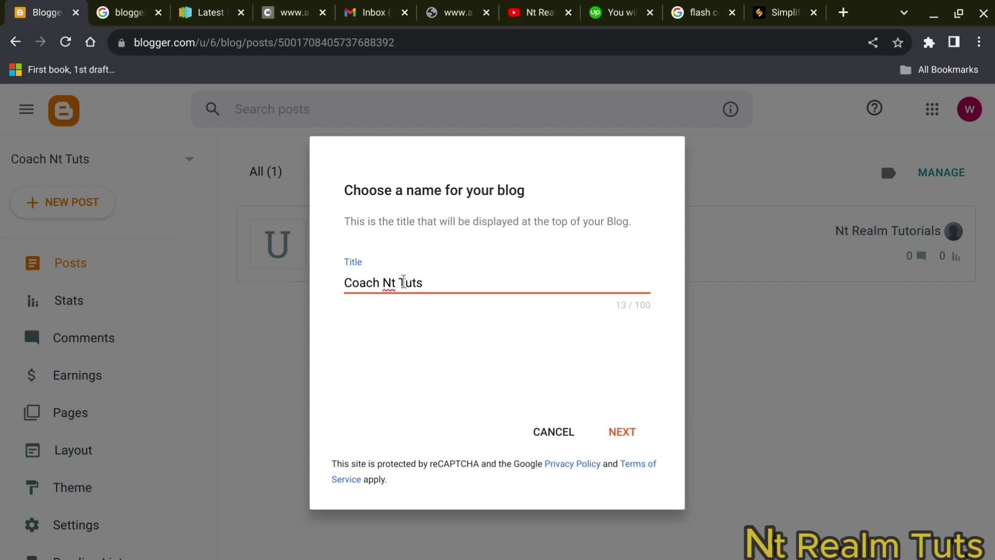
{"action": "key", "text": "Return"}
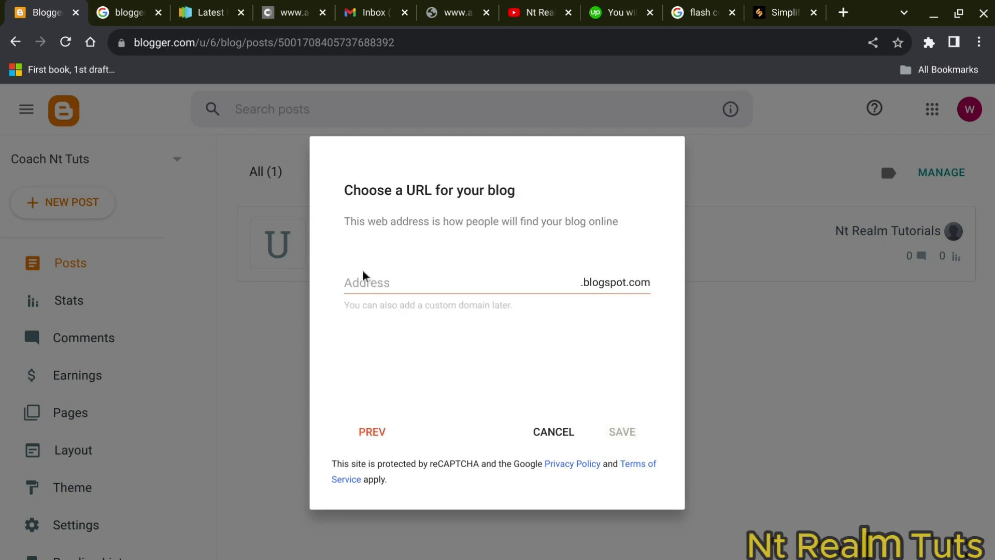
Step: Set the new blog's address to coachnttuts.blogspot.com and save the blog
{"action": "left_click", "coordinate": [359, 285]}
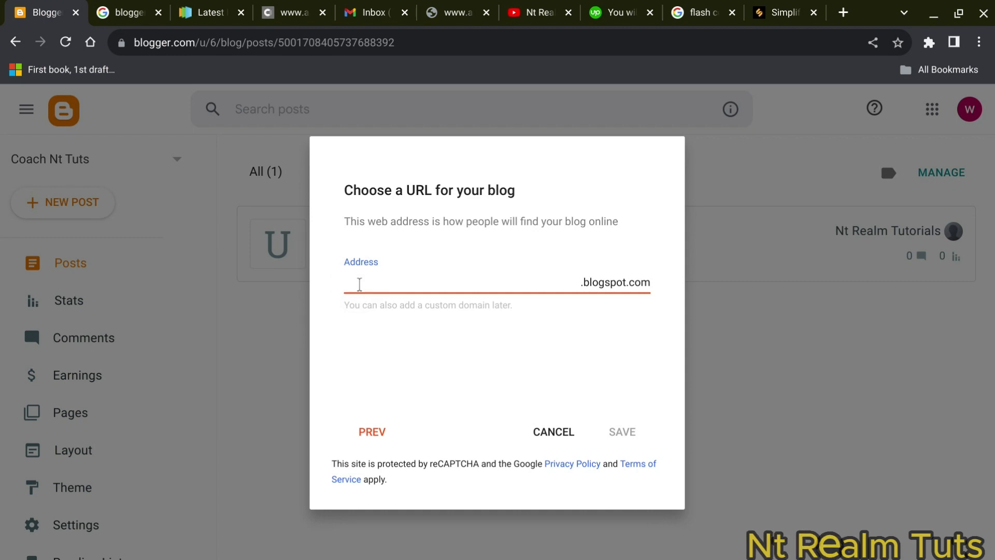
{"action": "type", "text": "coa"}
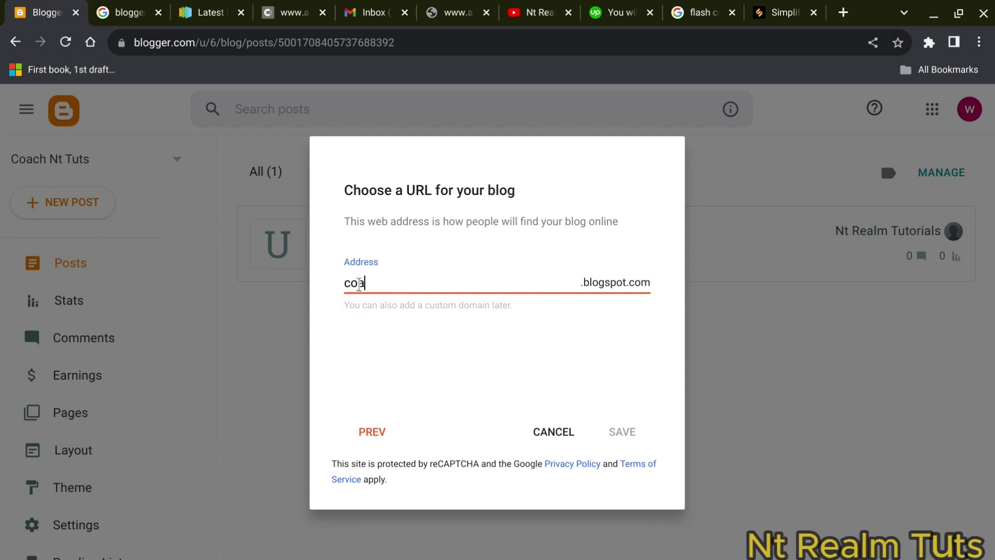
{"action": "type", "text": "ch"}
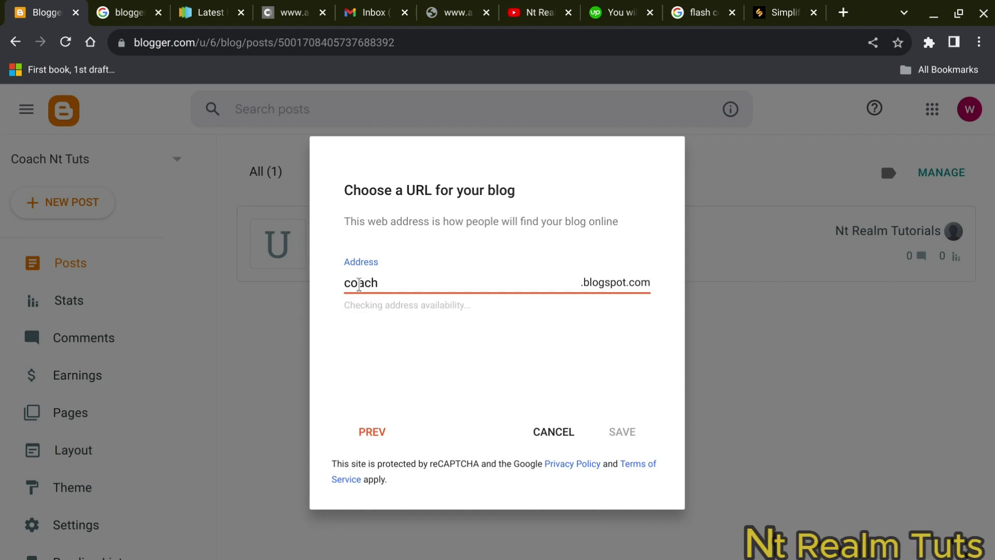
{"action": "type", "text": "nt"}
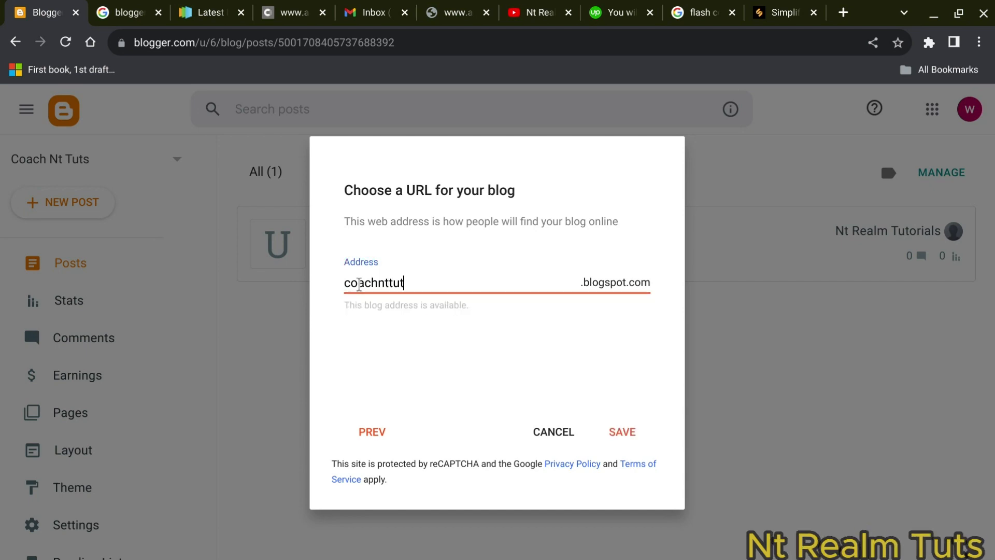
{"action": "type", "text": "tuts"}
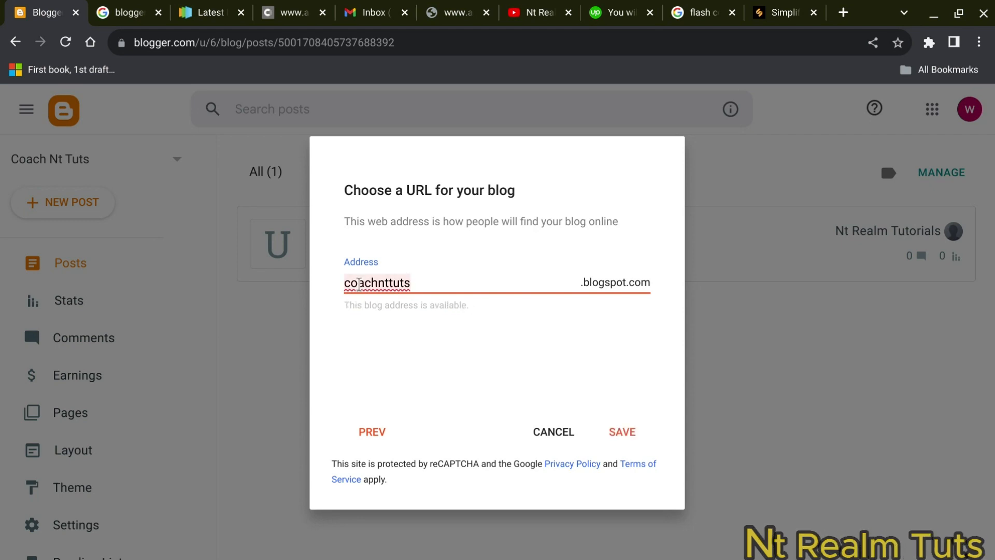
{"action": "key", "text": "Return"}
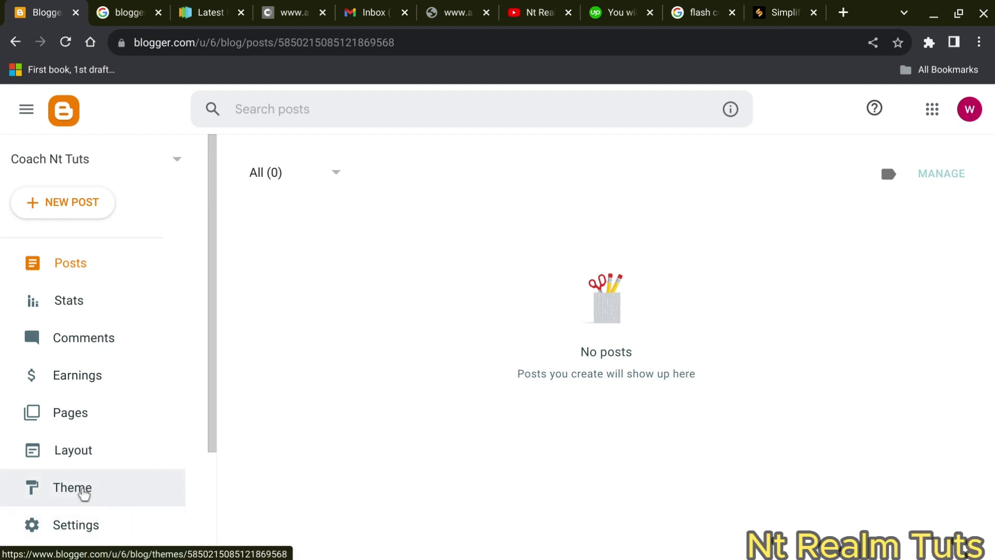
Step: Examine the built-in themes offered for the new blog, from the Contempo group through the rest of the gallery
{"action": "left_click", "coordinate": [83, 491]}
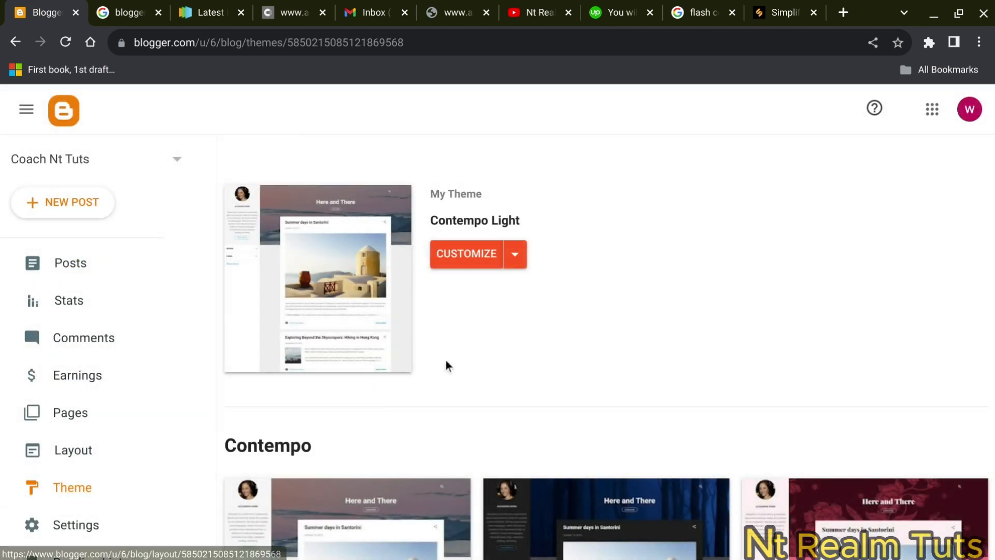
{"action": "scroll", "coordinate": [486, 340], "scroll_direction": "down", "scroll_amount": 10}
{"action": "scroll", "coordinate": [487, 340], "scroll_direction": "down", "scroll_amount": 15}
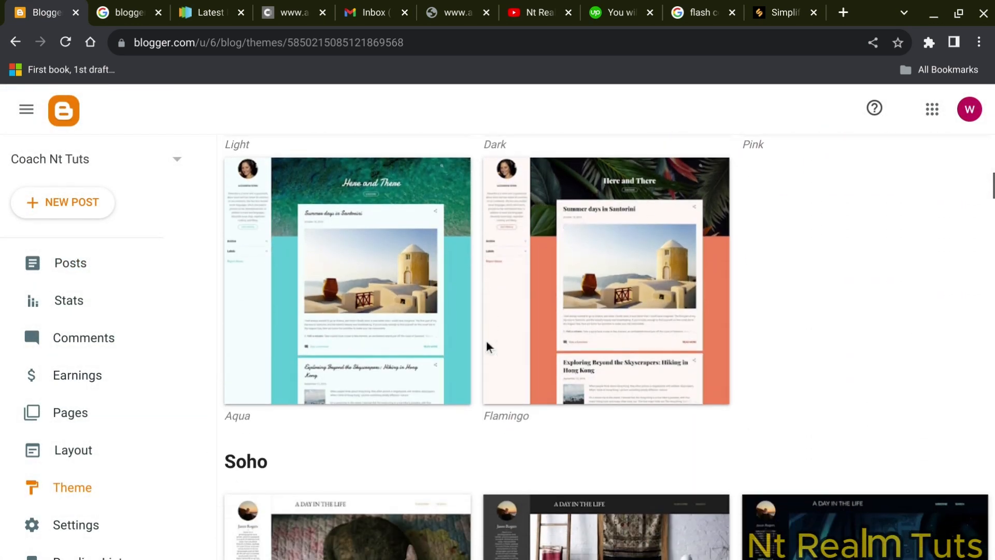
{"action": "scroll", "coordinate": [486, 340], "scroll_direction": "down", "scroll_amount": 15}
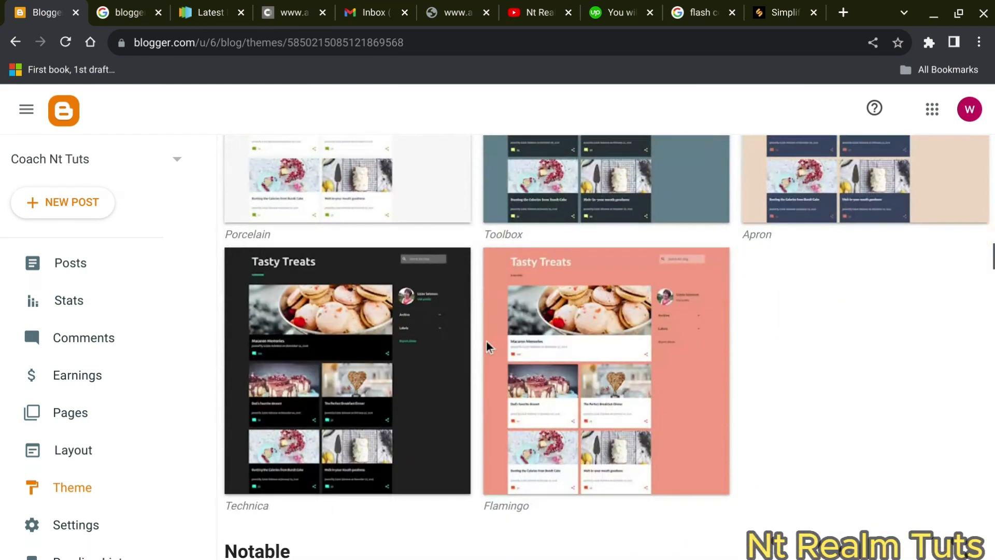
{"action": "scroll", "coordinate": [486, 340], "scroll_direction": "down", "scroll_amount": 15}
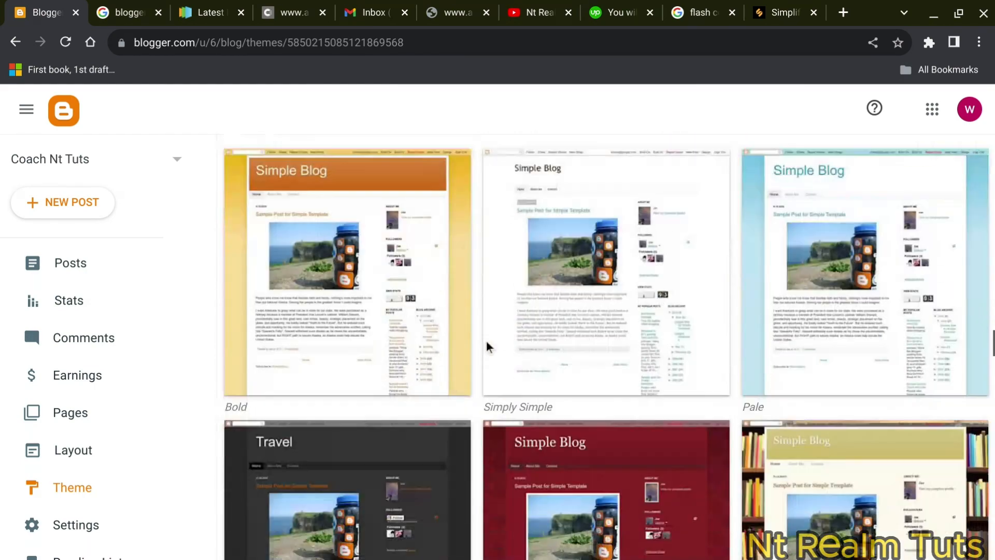
{"action": "scroll", "coordinate": [486, 340], "scroll_direction": "down", "scroll_amount": 2}
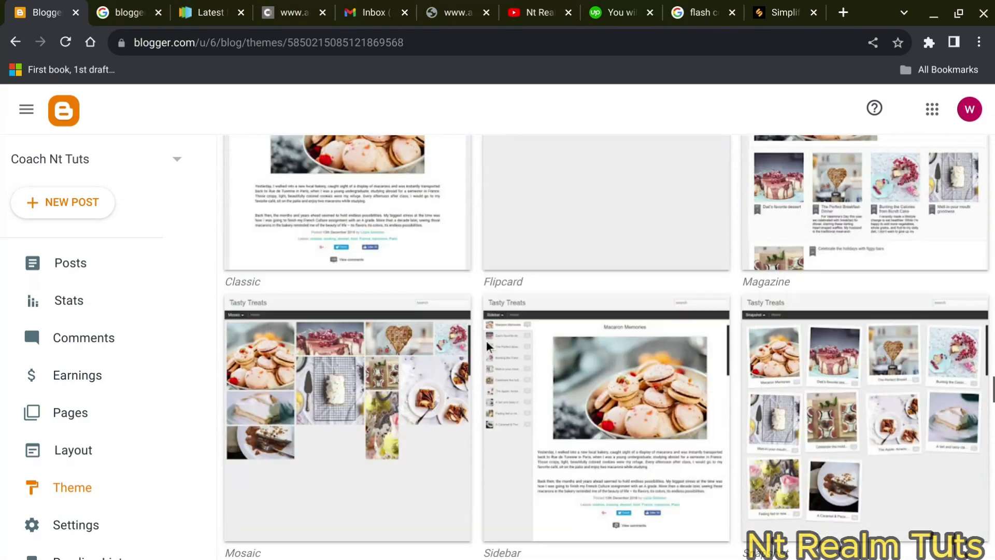
{"action": "scroll", "coordinate": [486, 340], "scroll_direction": "up", "scroll_amount": 20}
{"action": "scroll", "coordinate": [486, 341], "scroll_direction": "up", "scroll_amount": 4}
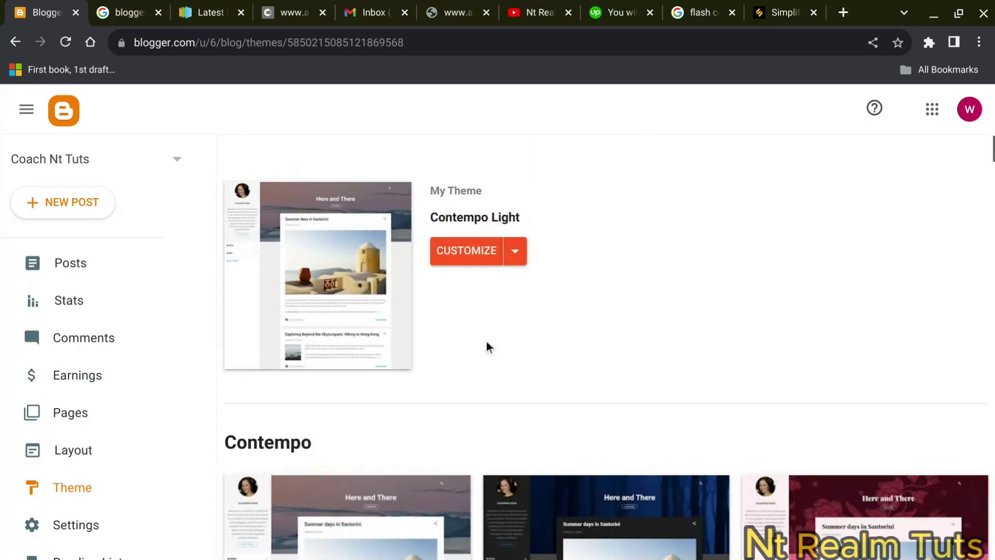
Step: Open the Gooyaabi Templates site from the existing "blogger templates 2023 free download" search results and browse its templates
{"action": "left_click", "coordinate": [128, 21]}
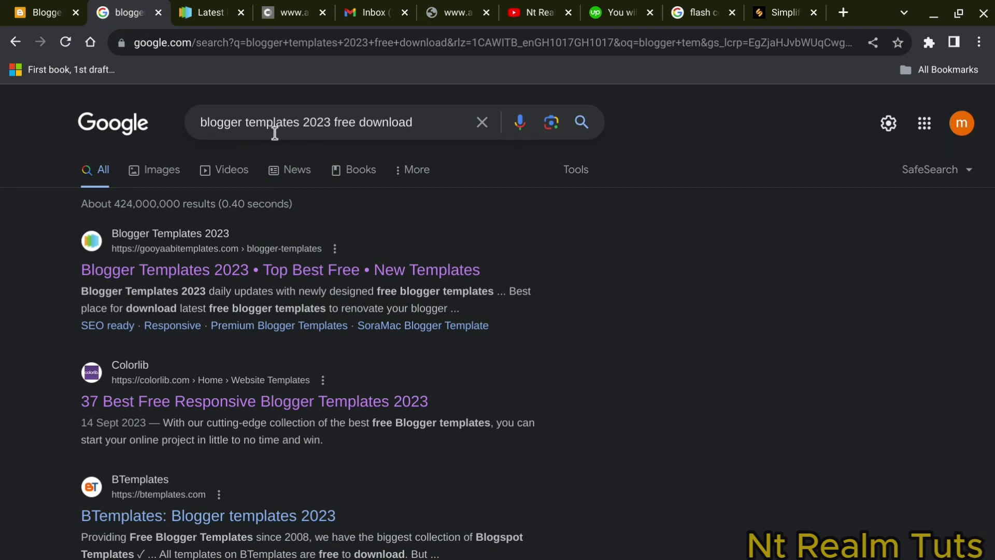
{"action": "left_click", "coordinate": [202, 273]}
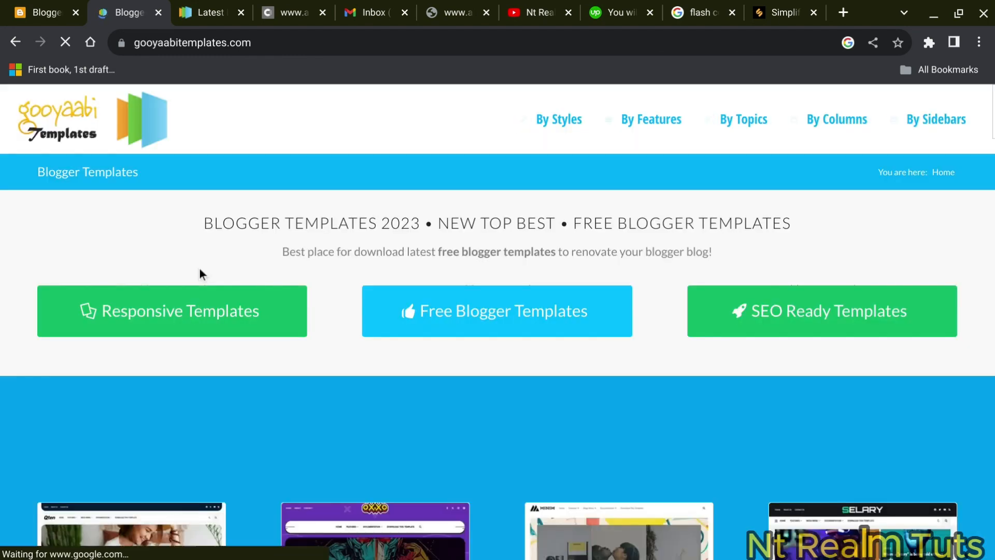
{"action": "scroll", "coordinate": [384, 369], "scroll_direction": "down", "scroll_amount": 6}
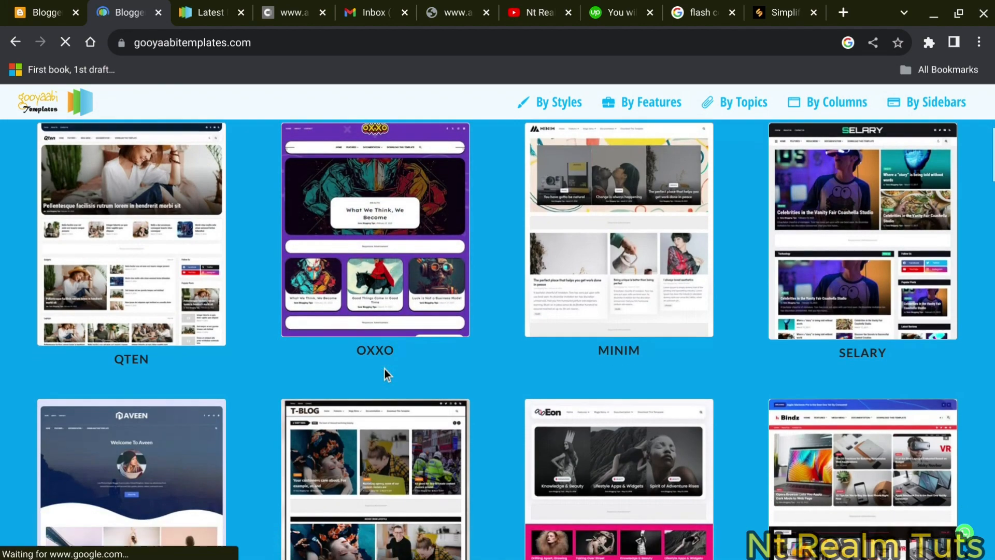
{"action": "scroll", "coordinate": [565, 340], "scroll_direction": "down", "scroll_amount": 15}
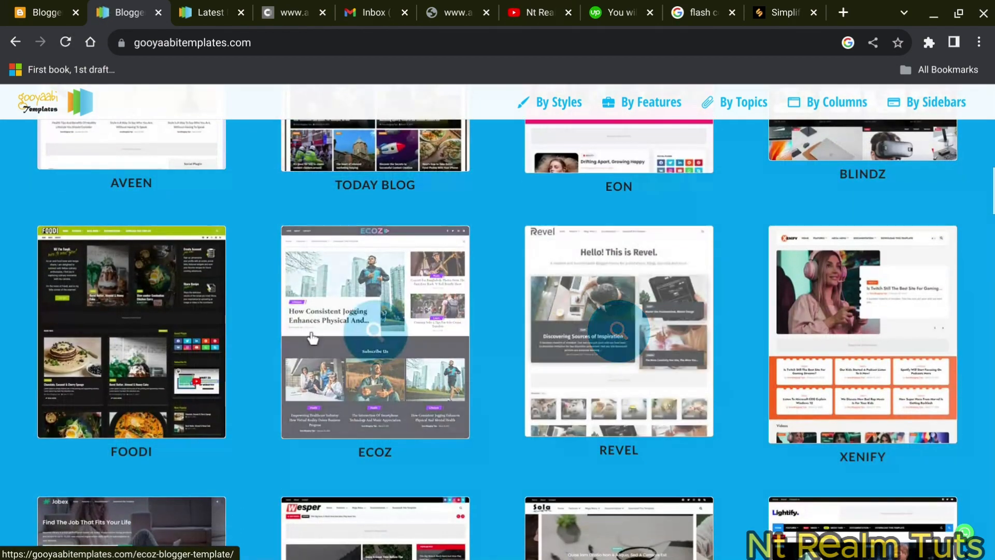
{"action": "scroll", "coordinate": [406, 267], "scroll_direction": "up", "scroll_amount": 4}
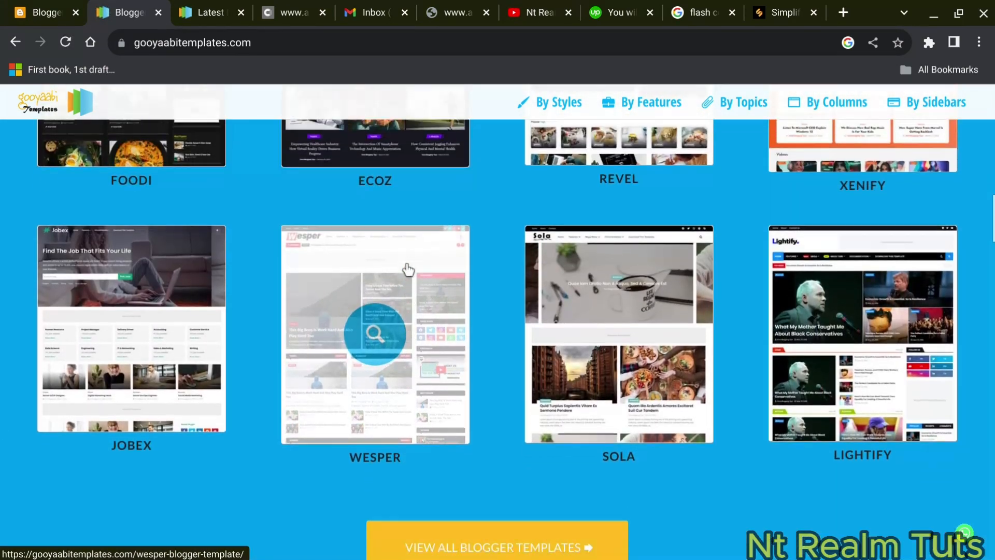
{"action": "scroll", "coordinate": [409, 269], "scroll_direction": "down", "scroll_amount": 1}
{"action": "scroll", "coordinate": [409, 269], "scroll_direction": "up", "scroll_amount": 7}
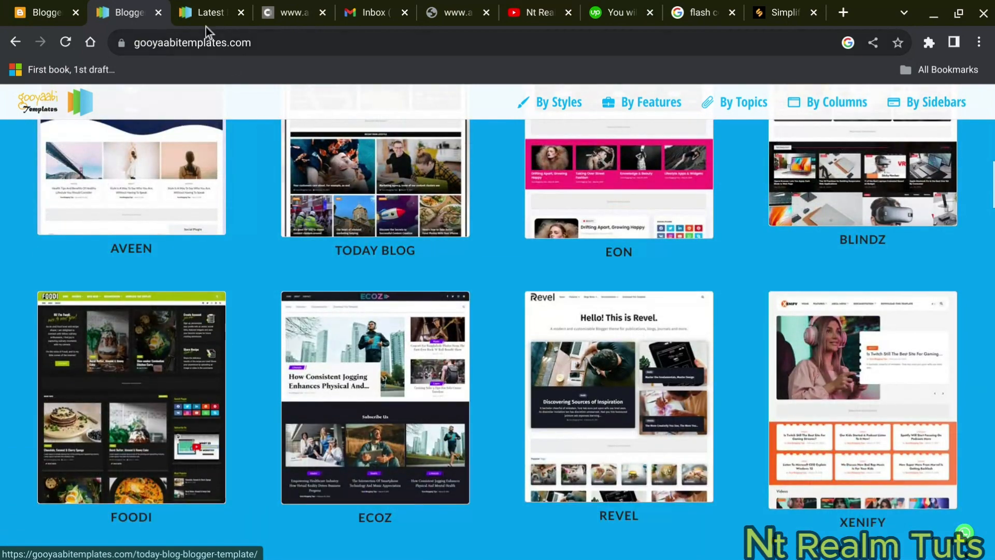
Step: In the already open free Blogger templates listing, dismiss the ad and open the MicroMag template's page at its download options
{"action": "left_click", "coordinate": [201, 15]}
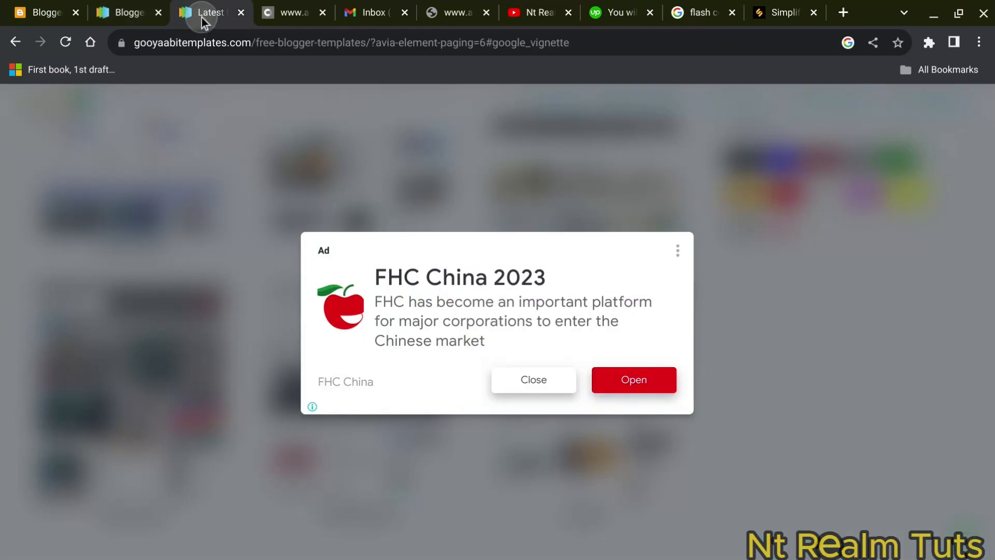
{"action": "left_click", "coordinate": [530, 382]}
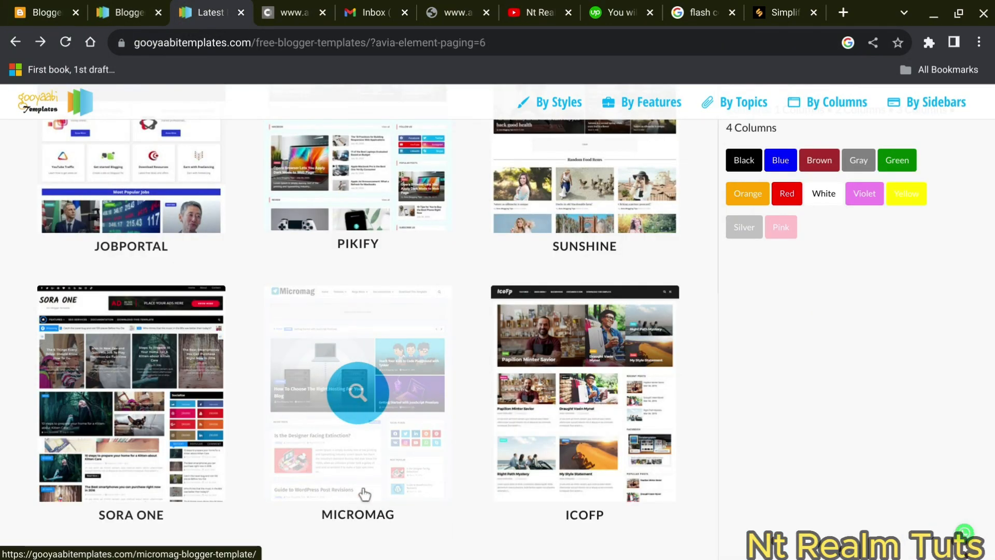
{"action": "left_click", "coordinate": [401, 439]}
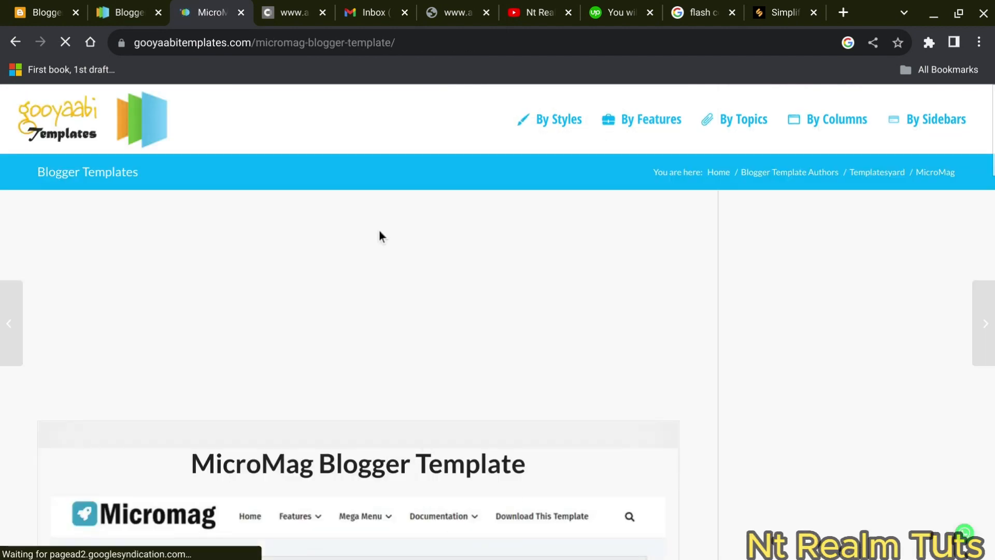
{"action": "scroll", "coordinate": [378, 229], "scroll_direction": "down", "scroll_amount": 8}
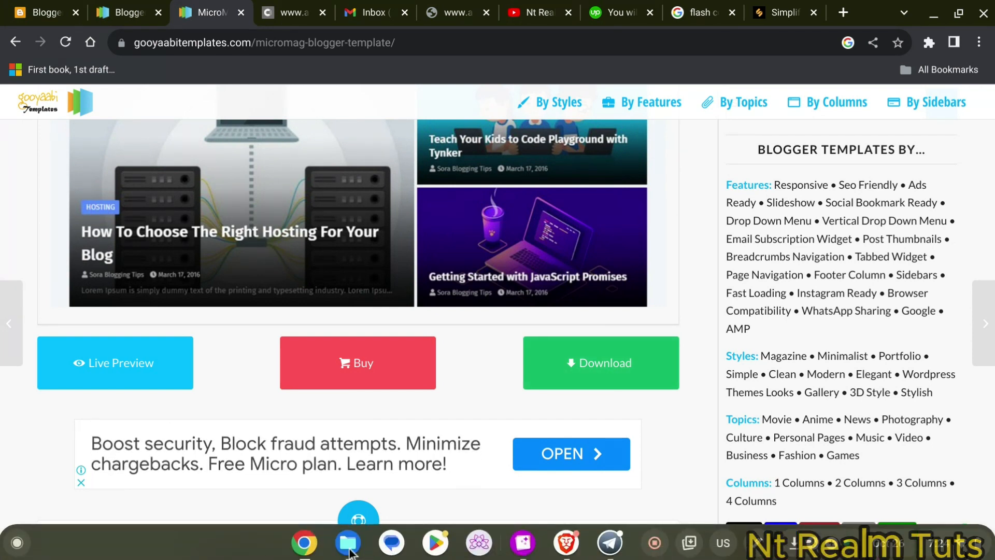
Step: Switch to the Files app and select the MicroMag free version ZIP archive in the themes folder
{"action": "left_click", "coordinate": [350, 552]}
{"action": "left_click", "coordinate": [422, 468]}
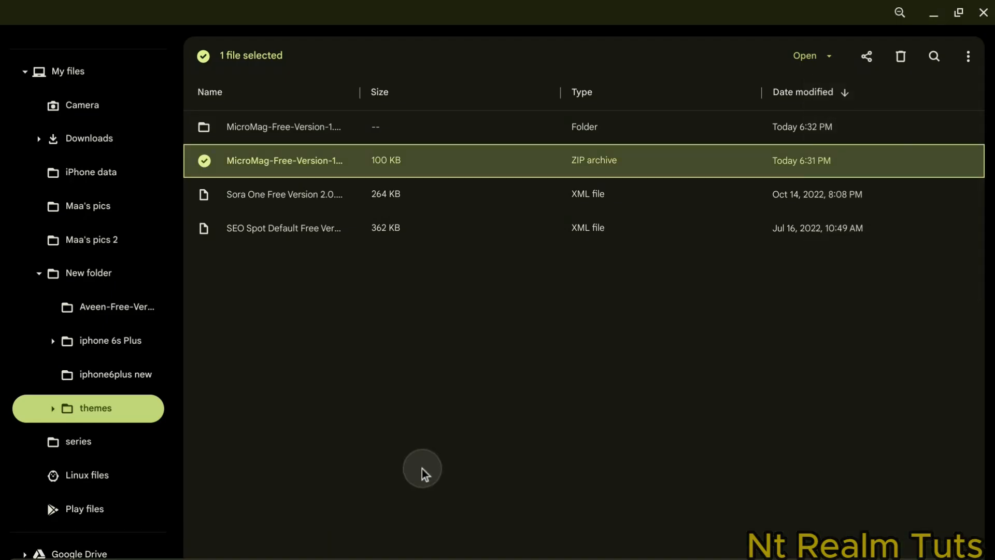
{"action": "left_click", "coordinate": [349, 329]}
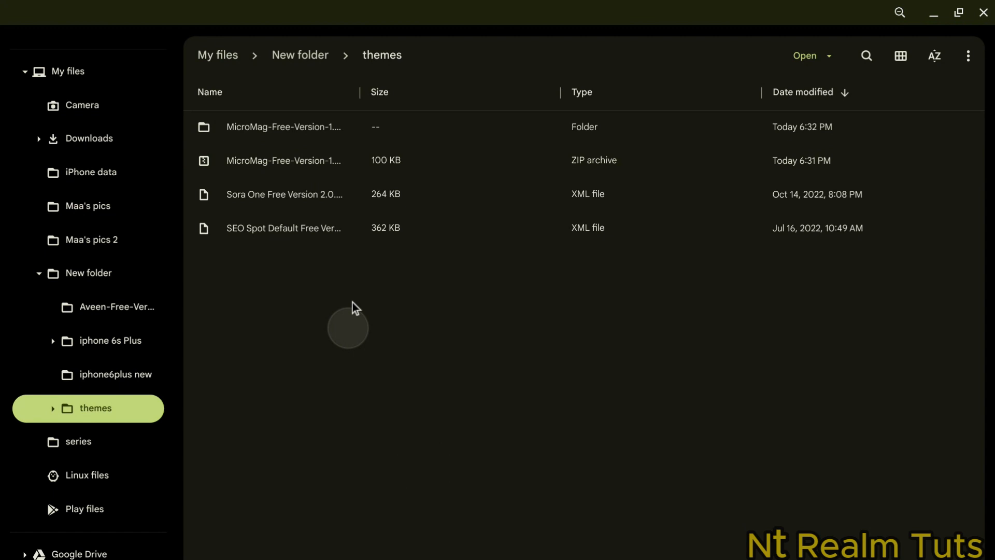
{"action": "left_click", "coordinate": [281, 163]}
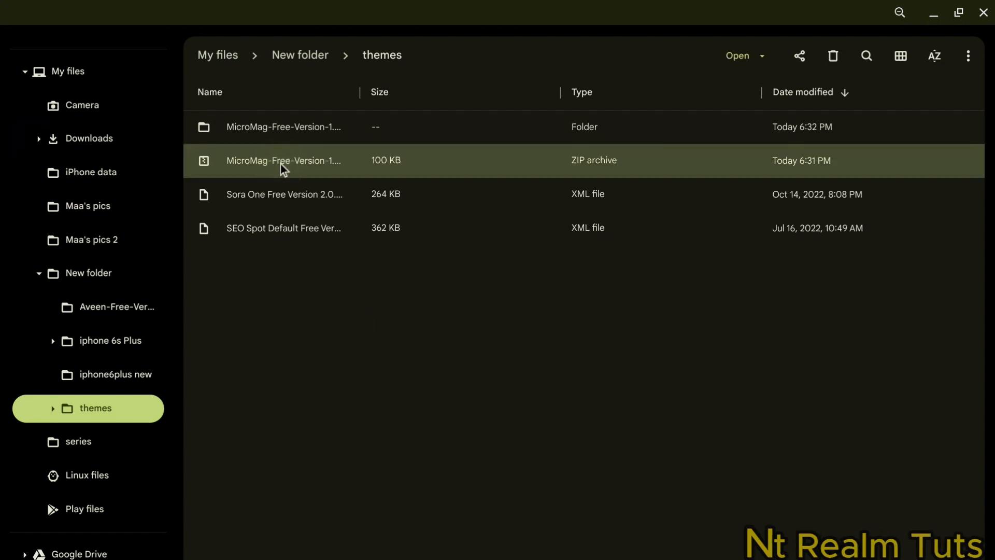
Step: Extract all contents of the MicroMag free version ZIP archive in the themes folder
{"action": "key", "text": "alt+e"}
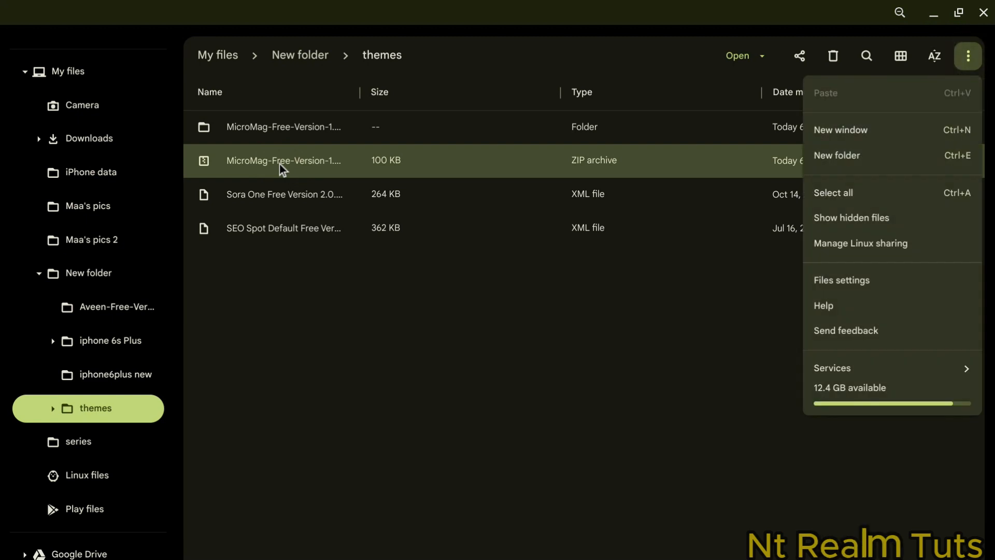
{"action": "left_click_drag", "start_coordinate": [902, 332], "coordinate": [920, 263]}
{"action": "left_click", "coordinate": [600, 391]}
{"action": "left_click", "coordinate": [204, 155]}
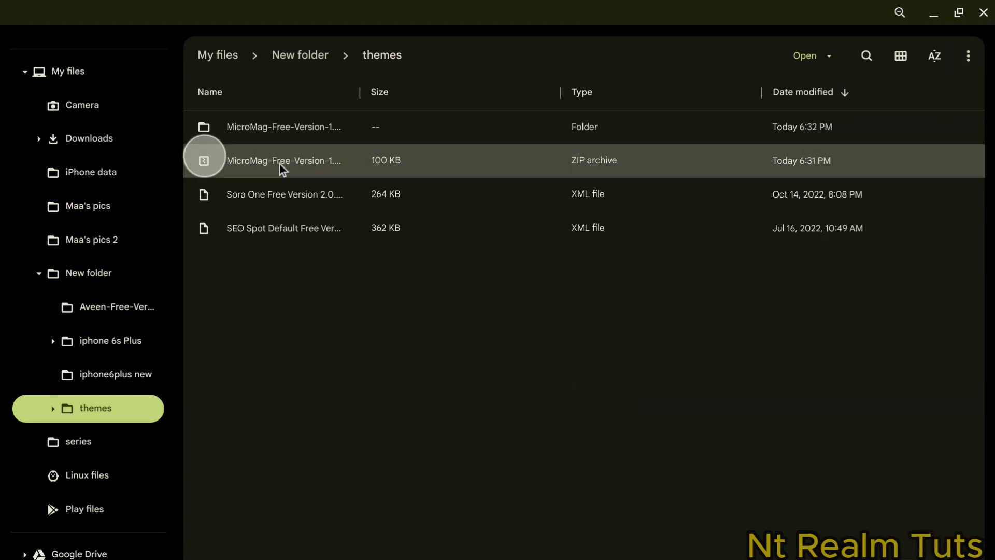
{"action": "key", "text": "alt+e"}
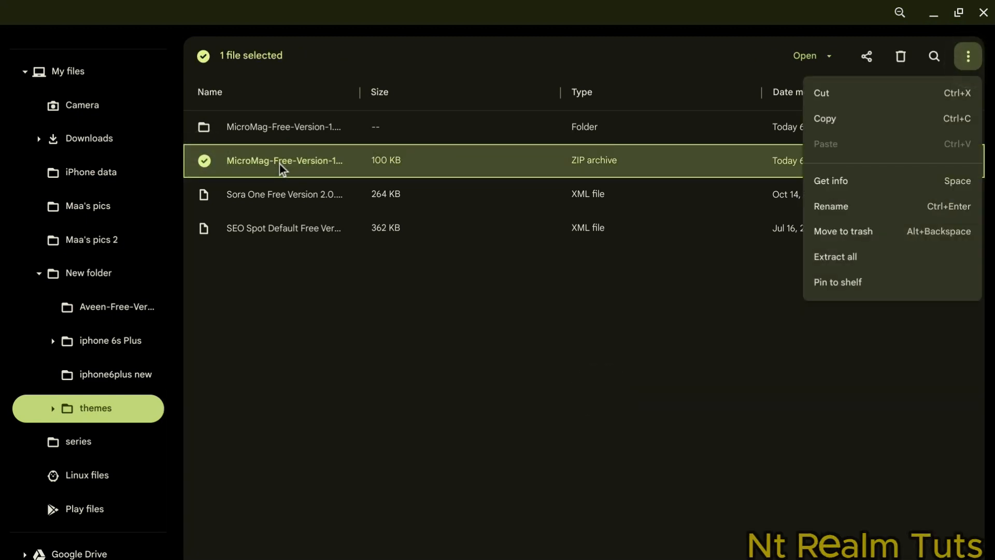
{"action": "left_click", "coordinate": [897, 256]}
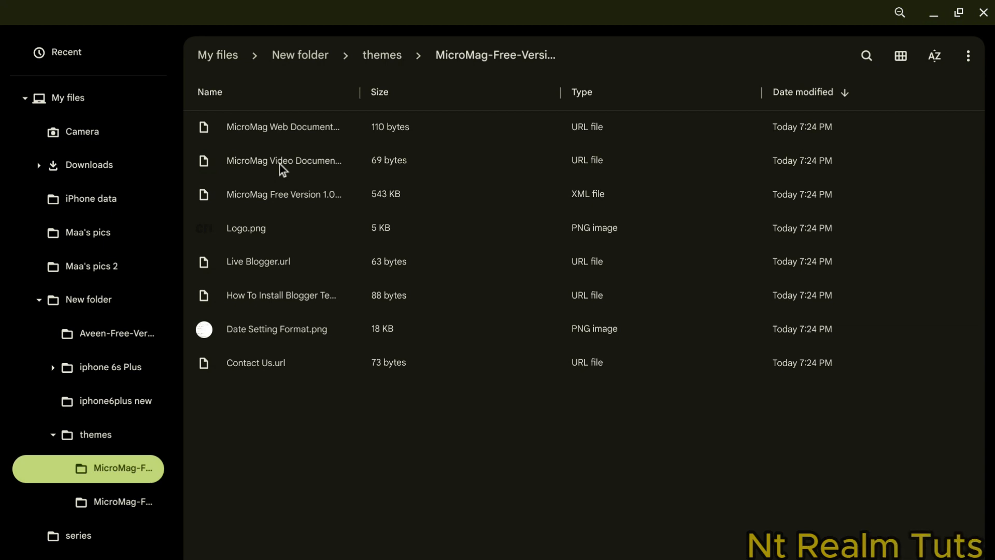
{"action": "mouse_move", "coordinate": [638, 201]}
{"action": "left_mouse_down"}
{"action": "mouse_move", "coordinate": [604, 202]}
{"action": "mouse_move", "coordinate": [656, 193]}
{"action": "left_mouse_up"}
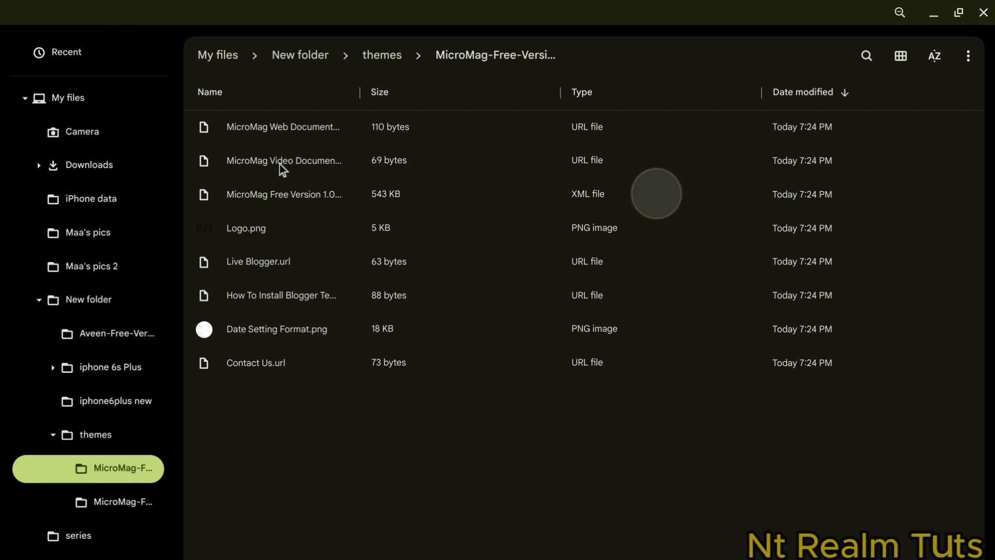
Step: Switch to Chrome and, on the Coach Nt Tuts theme page in Blogger, start restoring a theme by uploading a file
{"action": "left_click_drag", "start_coordinate": [648, 557], "coordinate": [646, 501]}
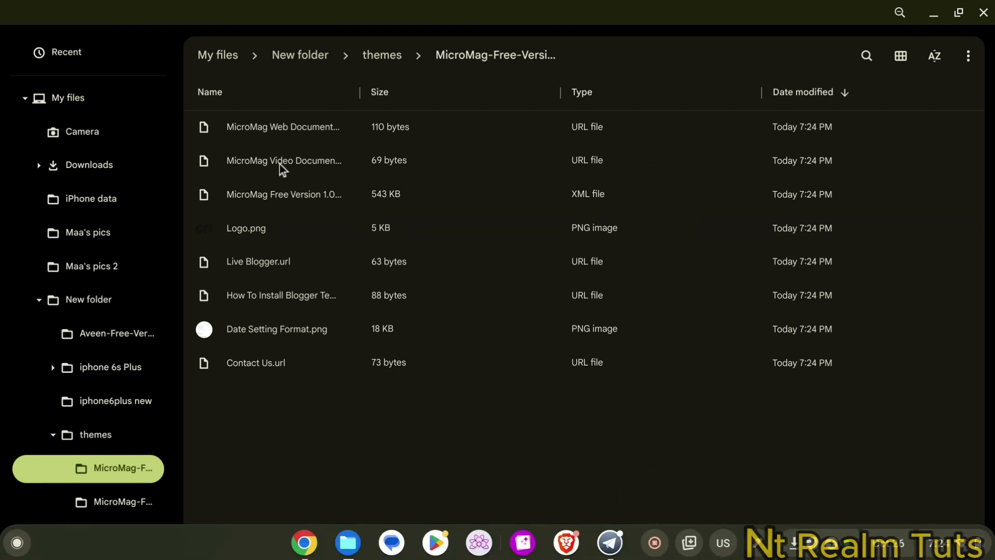
{"action": "left_click", "coordinate": [304, 542]}
{"action": "left_click", "coordinate": [533, 379]}
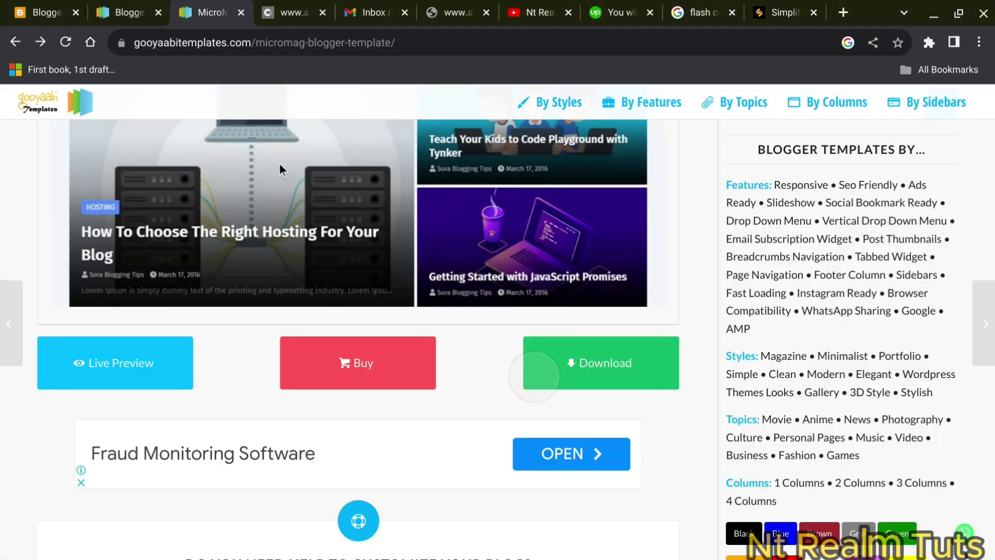
{"action": "left_click", "coordinate": [46, 12]}
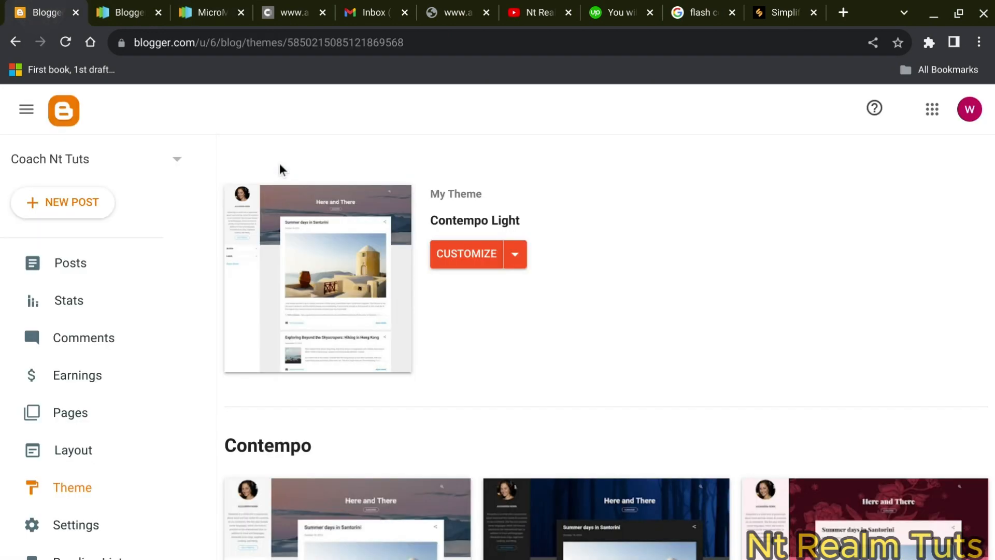
{"action": "left_click", "coordinate": [526, 264]}
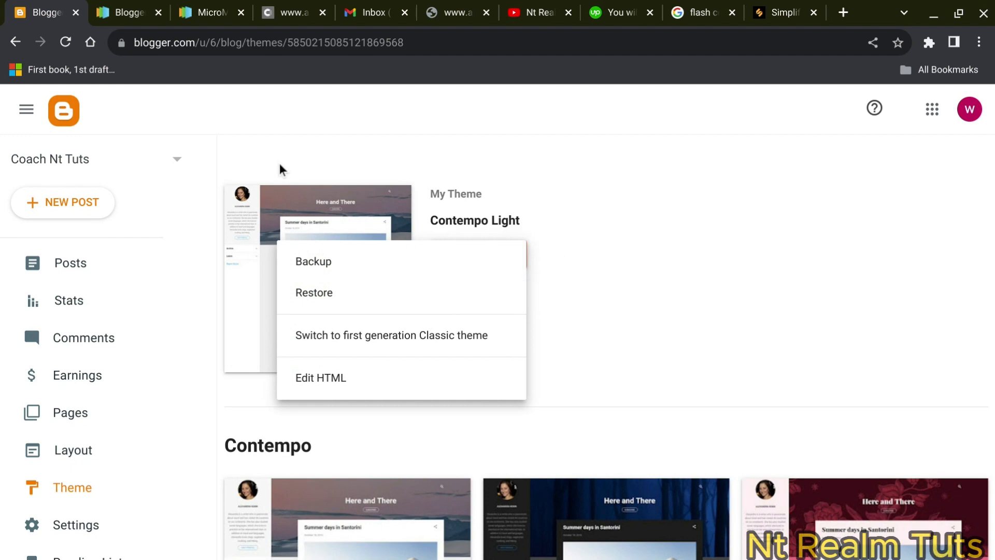
{"action": "left_click", "coordinate": [315, 292]}
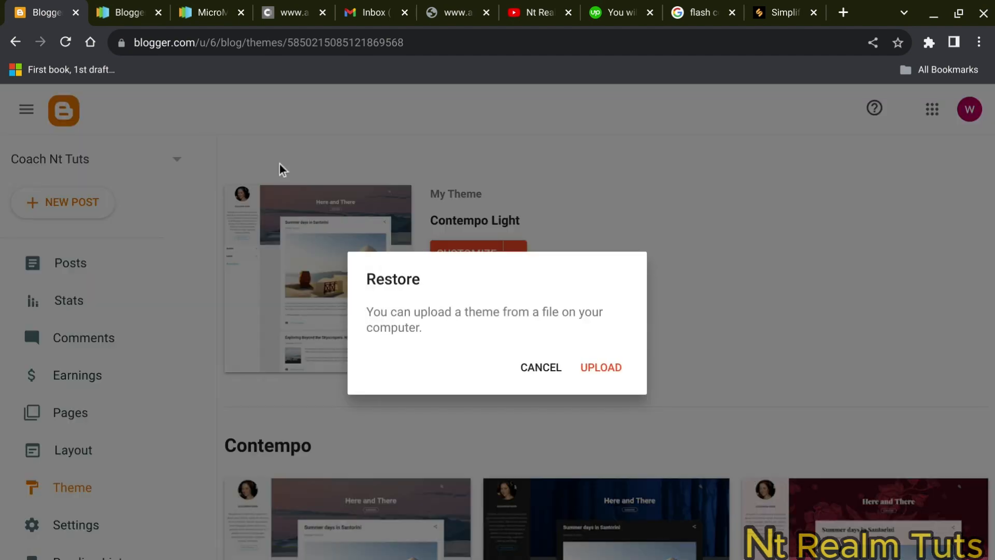
{"action": "left_click", "coordinate": [601, 368]}
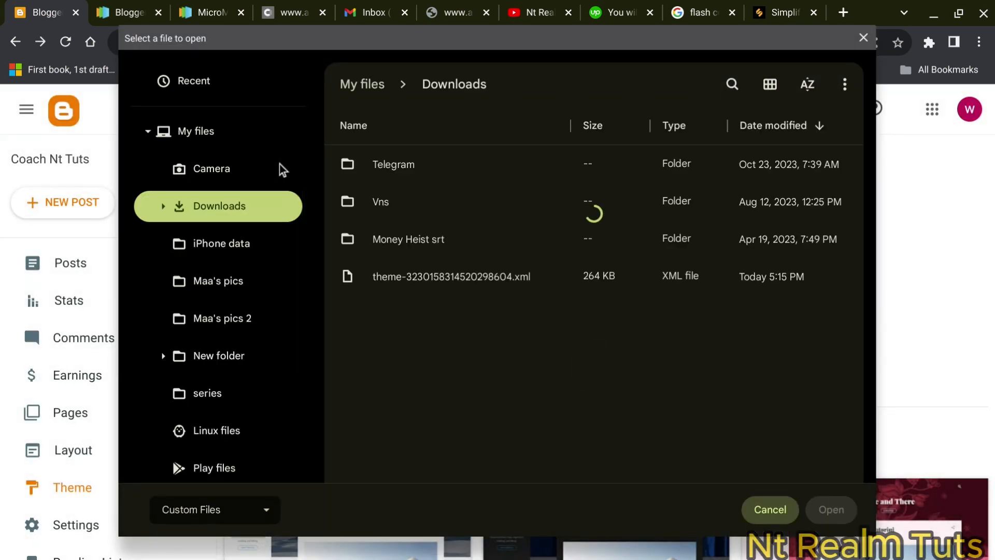
Step: Upload MicroMag Free Version 1.0.xml from the newly extracted MicroMag folder inside New folder > themes as the blog's theme
{"action": "left_click_drag", "start_coordinate": [271, 406], "coordinate": [272, 263]}
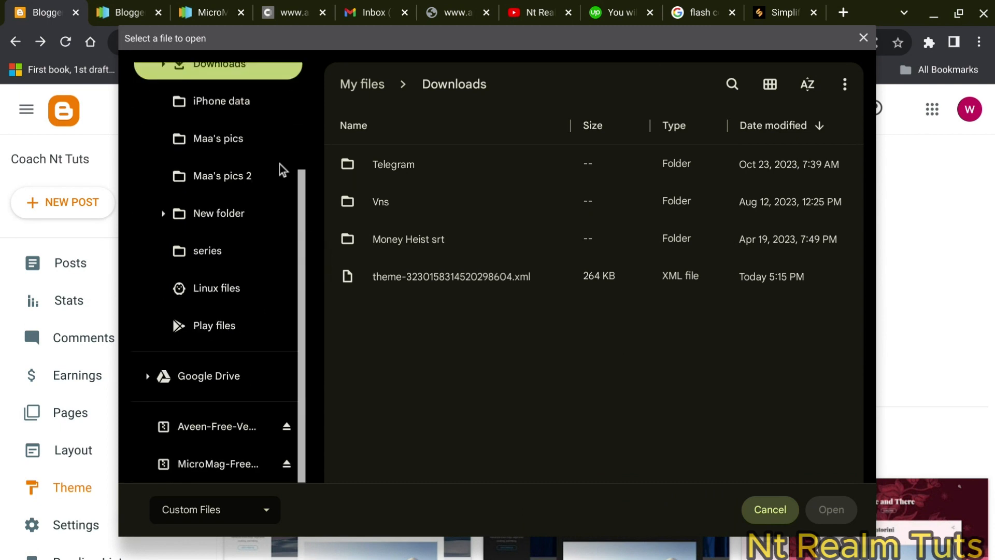
{"action": "left_click", "coordinate": [251, 209]}
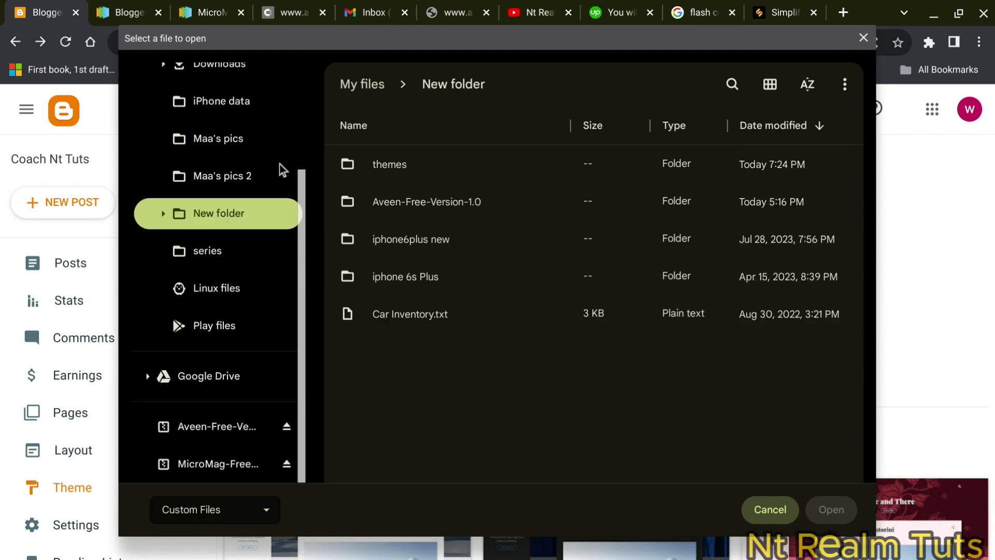
{"action": "left_click", "coordinate": [479, 170]}
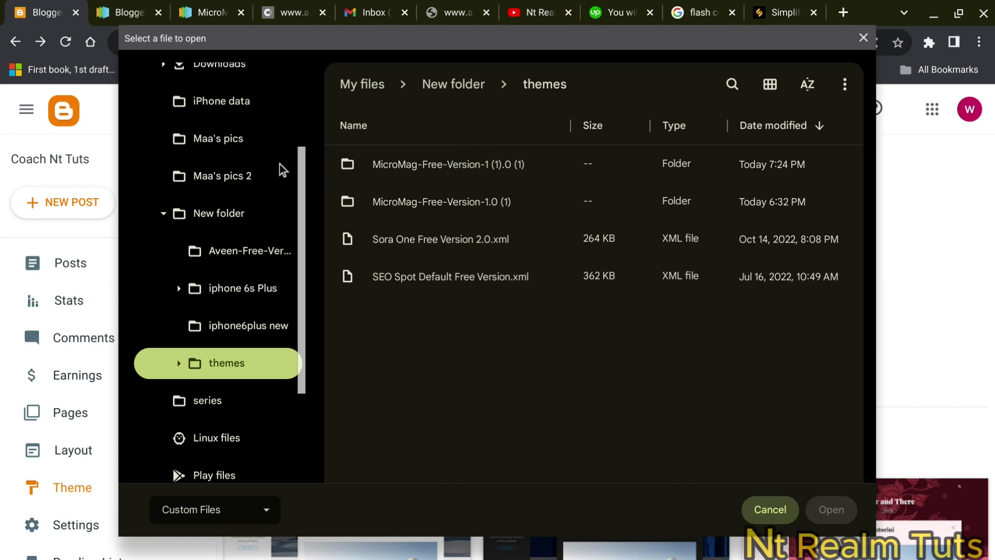
{"action": "left_click", "coordinate": [477, 164]}
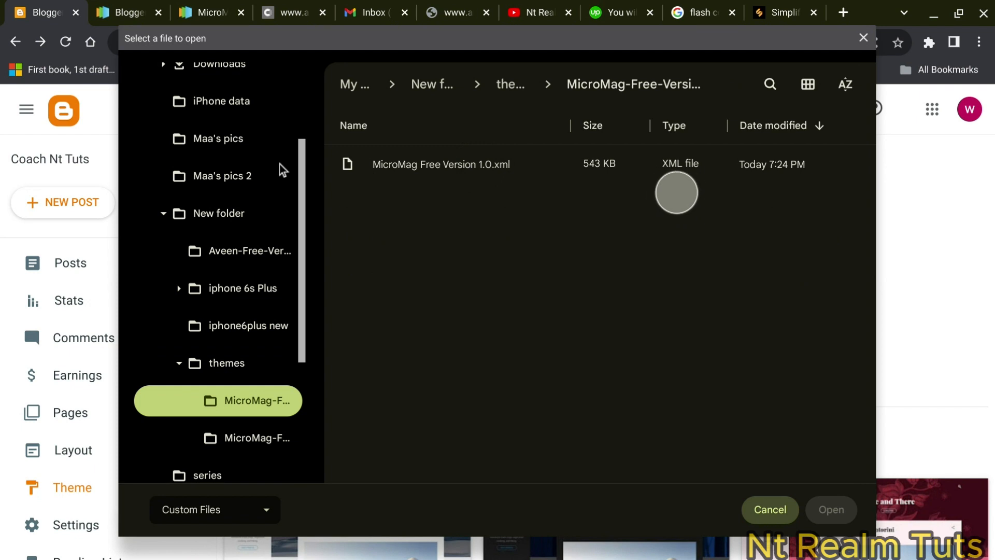
{"action": "left_click", "coordinate": [496, 166]}
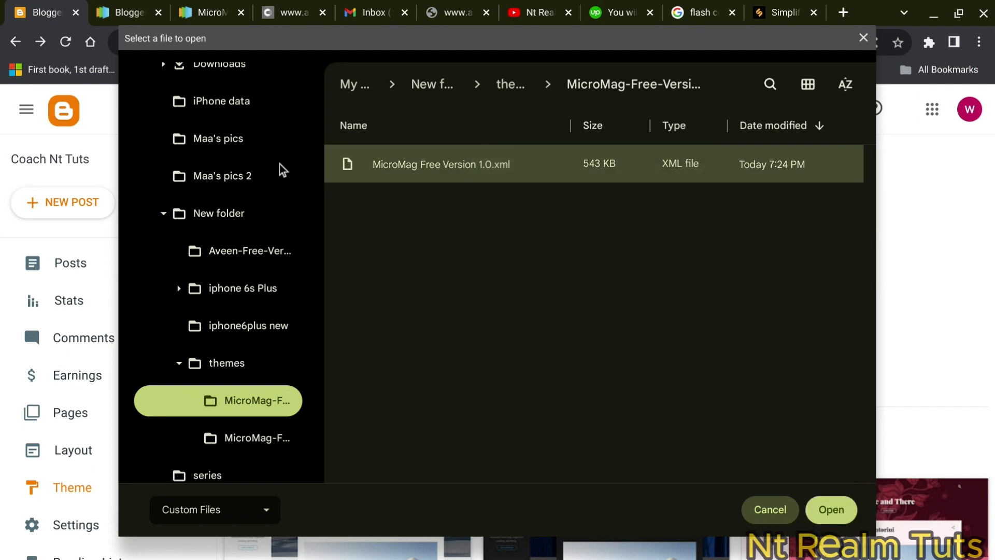
{"action": "left_click", "coordinate": [831, 510]}
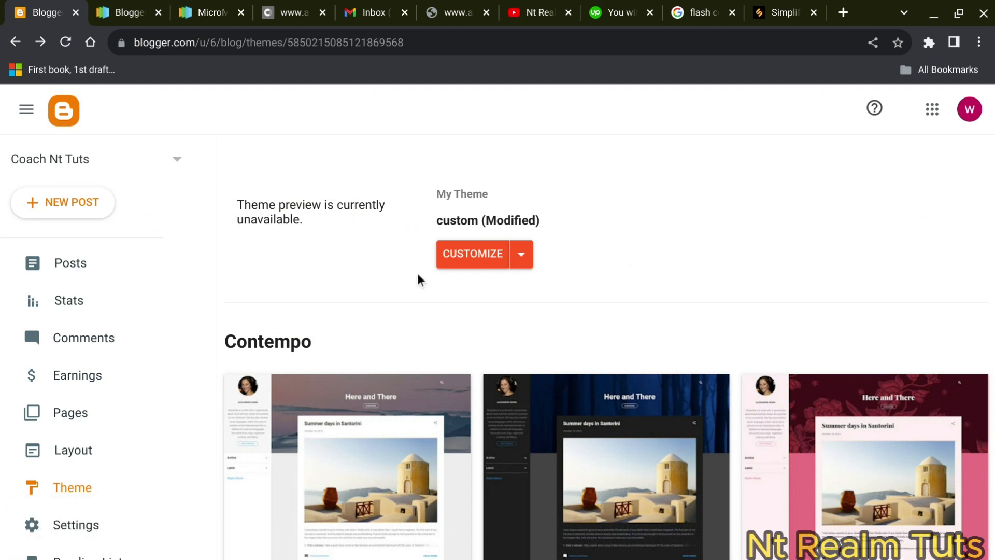
Step: Open the blog's layout settings and look over the MicroMag theme's gadget sections
{"action": "left_click", "coordinate": [108, 453]}
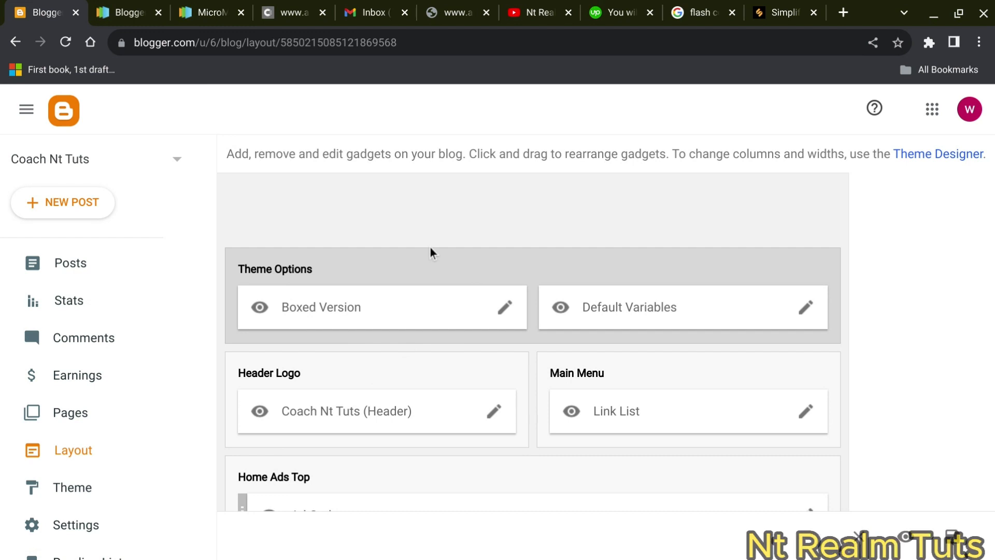
{"action": "scroll", "coordinate": [536, 210], "scroll_direction": "down", "scroll_amount": 15}
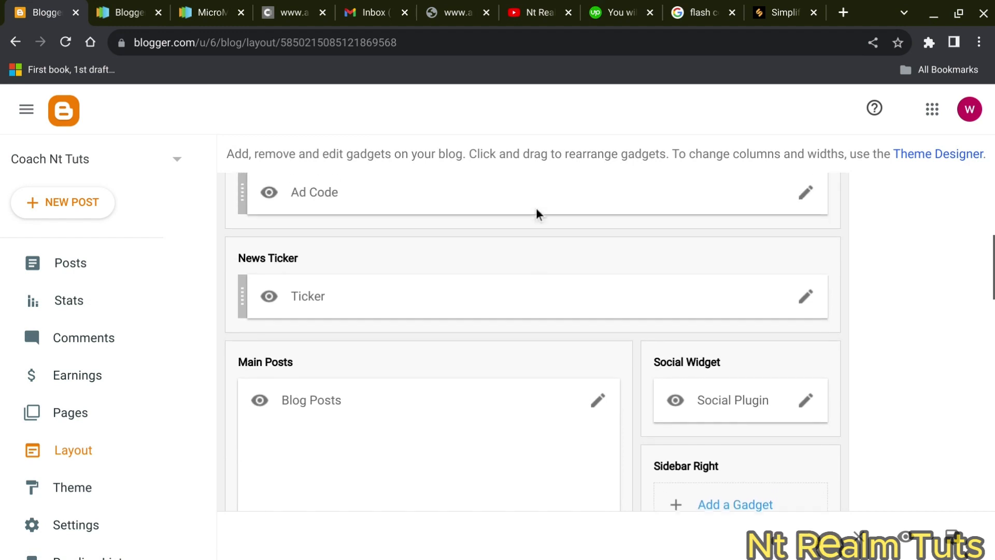
{"action": "scroll", "coordinate": [537, 210], "scroll_direction": "up", "scroll_amount": 15}
{"action": "scroll", "coordinate": [537, 211], "scroll_direction": "down", "scroll_amount": 6}
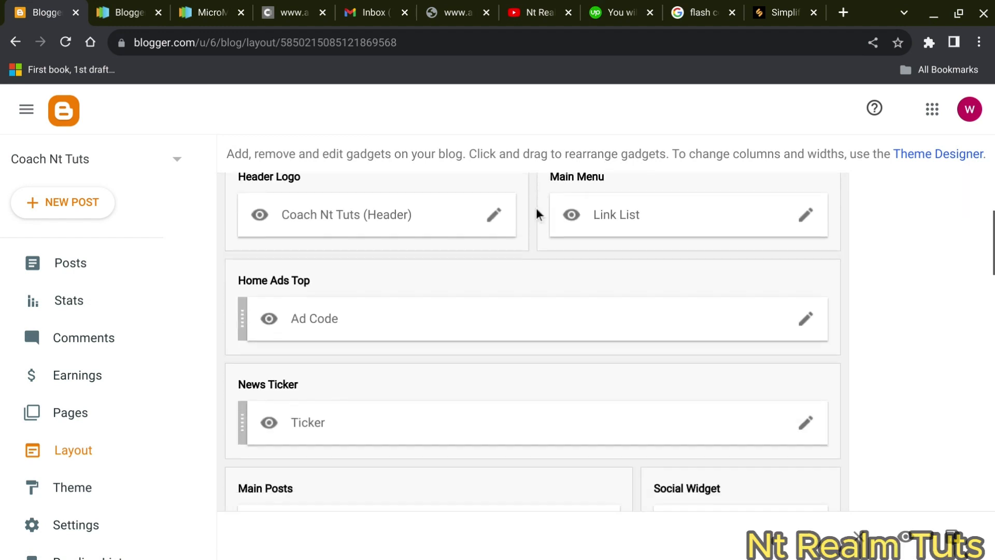
{"action": "scroll", "coordinate": [535, 213], "scroll_direction": "up", "scroll_amount": 6}
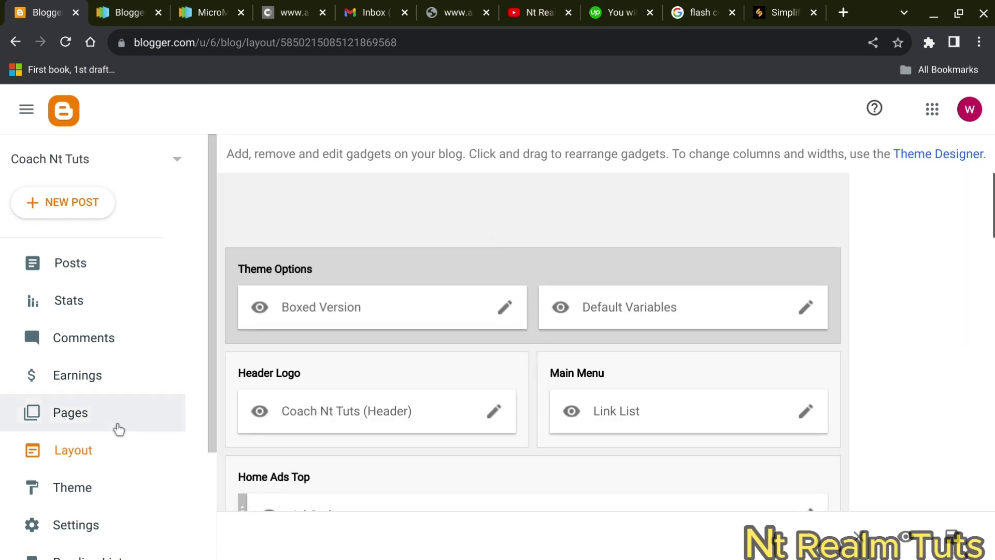
Step: Open the live blog and examine the MicroMag home page from the header through the sidebar widgets to the footer
{"action": "scroll", "coordinate": [117, 428], "scroll_direction": "down", "scroll_amount": 3}
{"action": "left_click", "coordinate": [94, 456]}
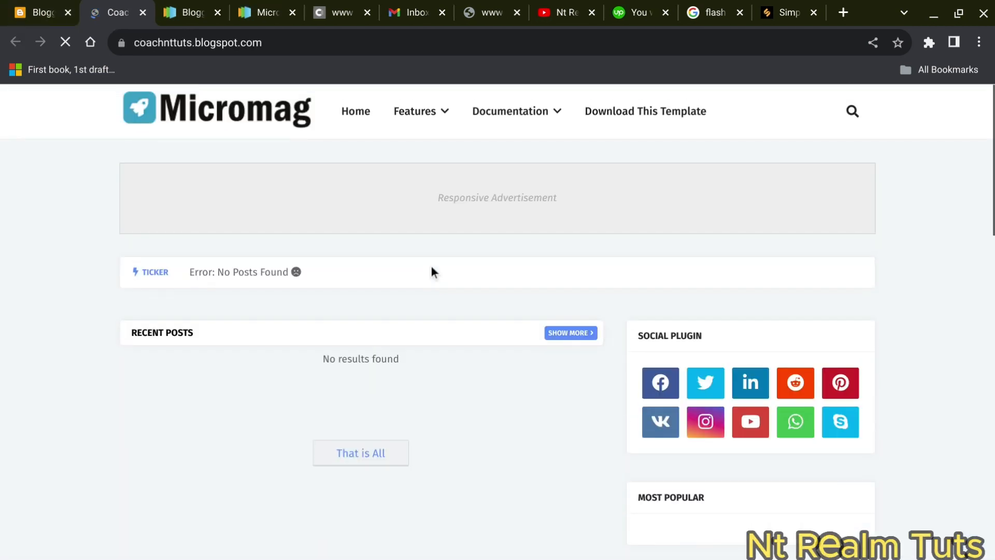
{"action": "scroll", "coordinate": [364, 267], "scroll_direction": "down", "scroll_amount": 12}
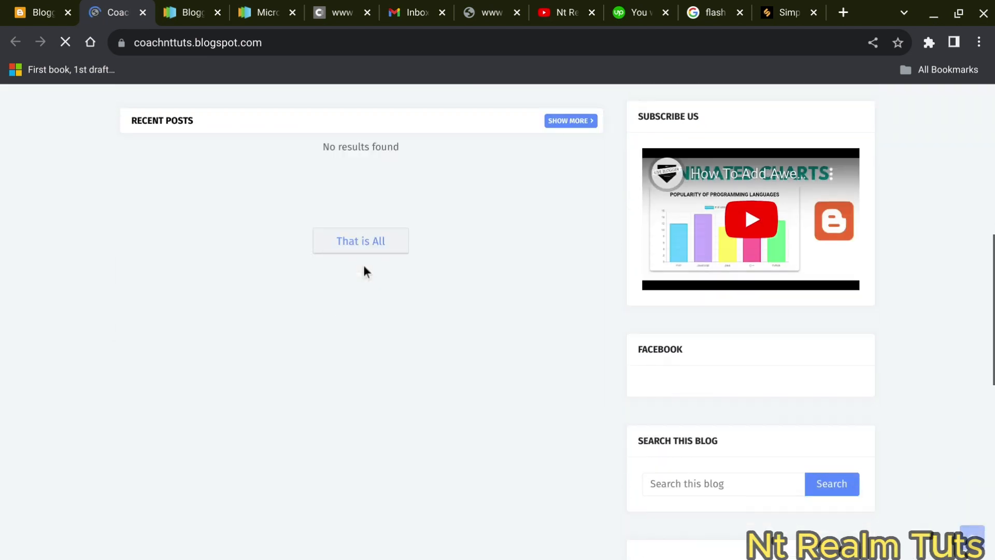
{"action": "scroll", "coordinate": [364, 266], "scroll_direction": "down", "scroll_amount": 6}
{"action": "scroll", "coordinate": [364, 266], "scroll_direction": "up", "scroll_amount": 15}
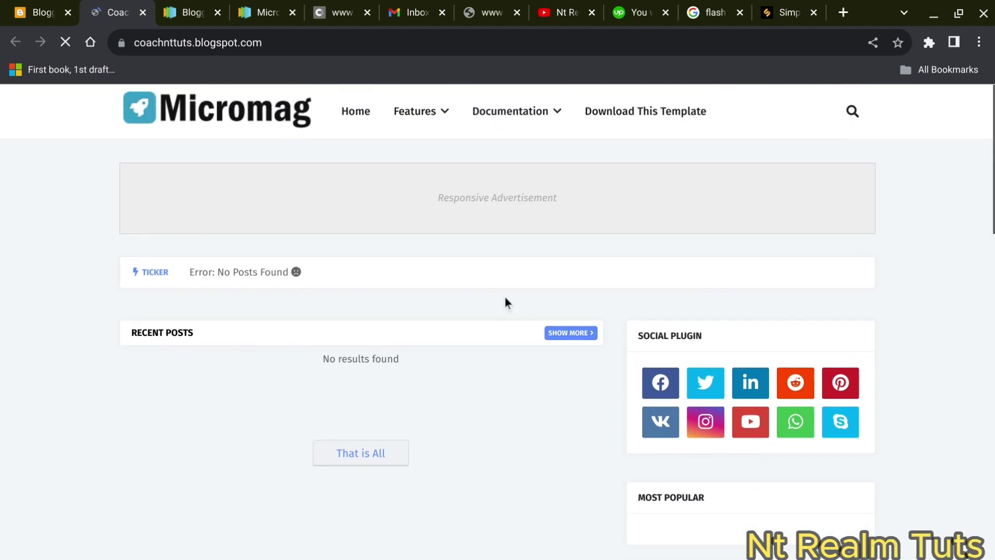
{"action": "scroll", "coordinate": [506, 301], "scroll_direction": "down", "scroll_amount": 4}
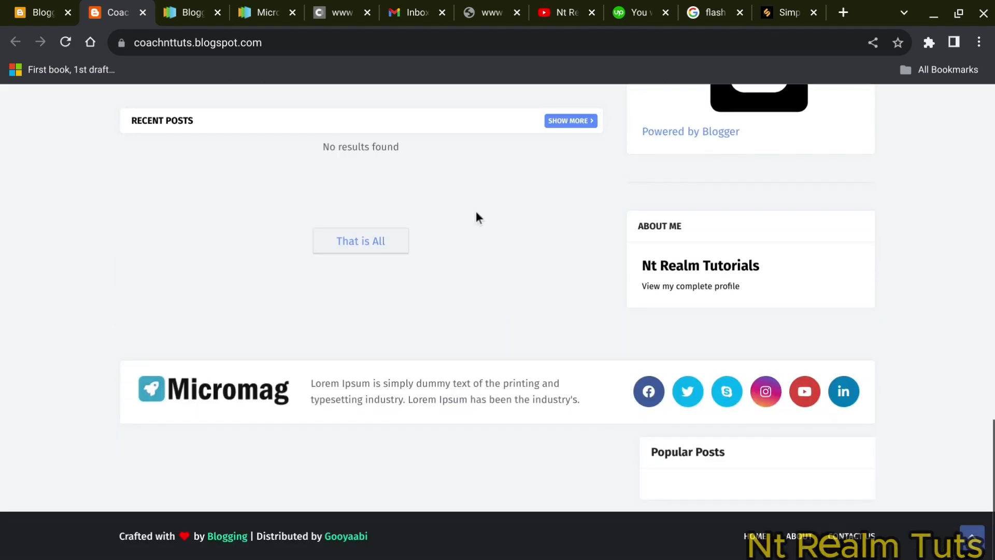
{"action": "scroll", "coordinate": [476, 210], "scroll_direction": "up", "scroll_amount": 4}
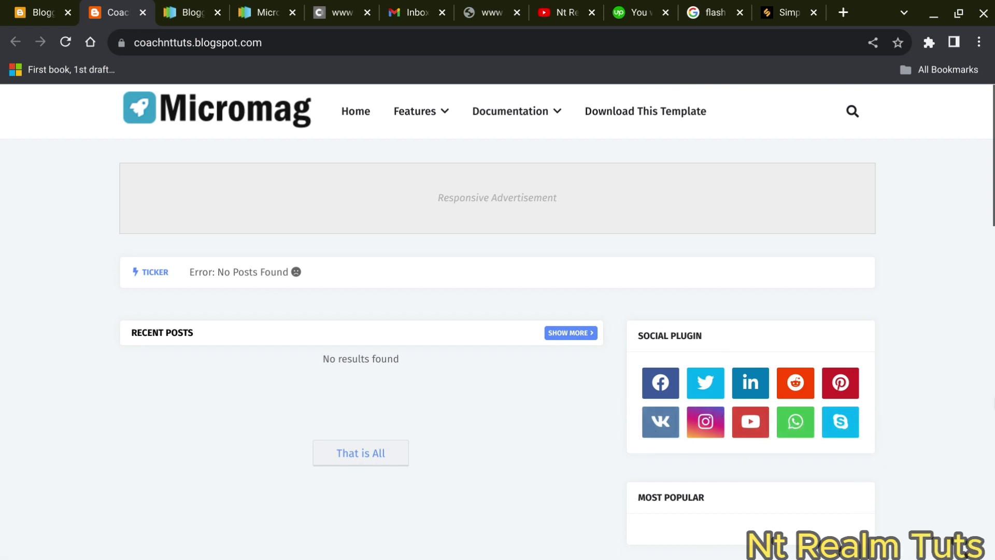
{"action": "scroll", "coordinate": [568, 325], "scroll_direction": "down", "scroll_amount": 7}
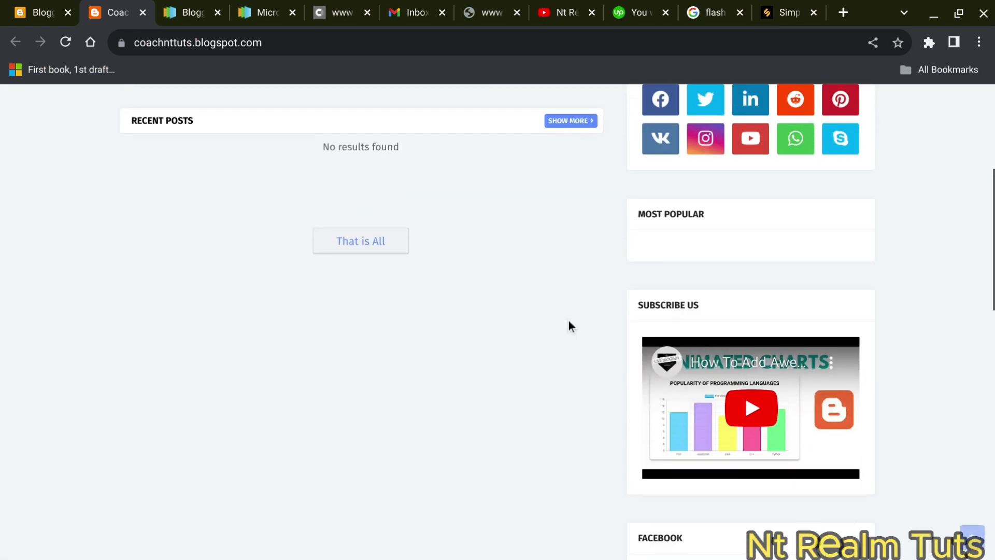
{"action": "scroll", "coordinate": [568, 324], "scroll_direction": "up", "scroll_amount": 7}
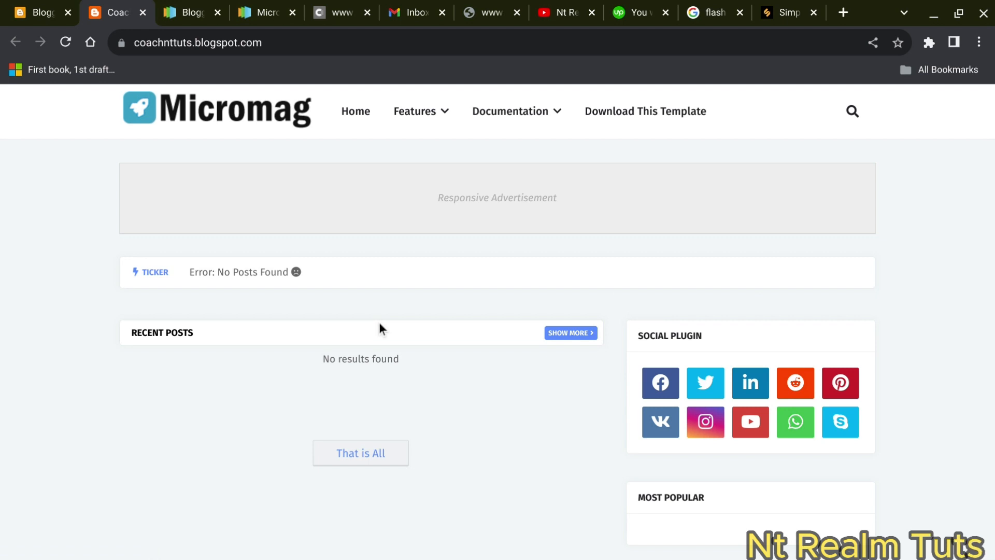
Step: Return to the blog's layout settings, open the Header Logo gadget and enter Coach Nt Tuts as the blog title
{"action": "left_click", "coordinate": [30, 16]}
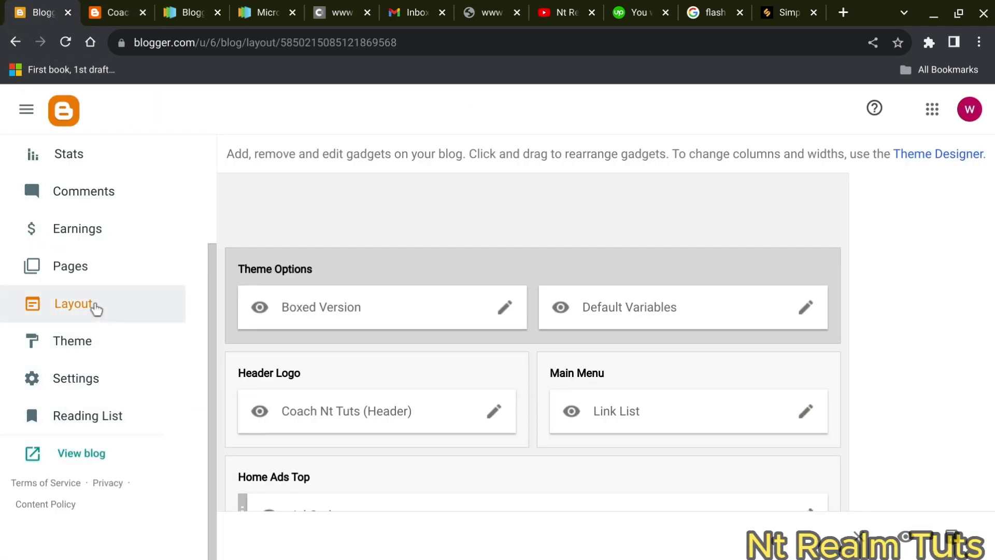
{"action": "left_click", "coordinate": [95, 307]}
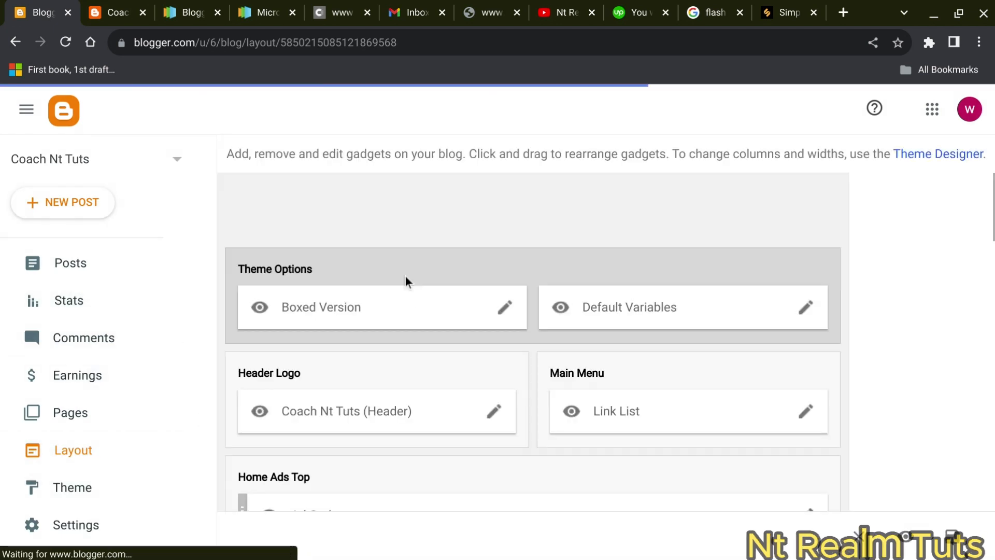
{"action": "scroll", "coordinate": [406, 276], "scroll_direction": "down", "scroll_amount": 2}
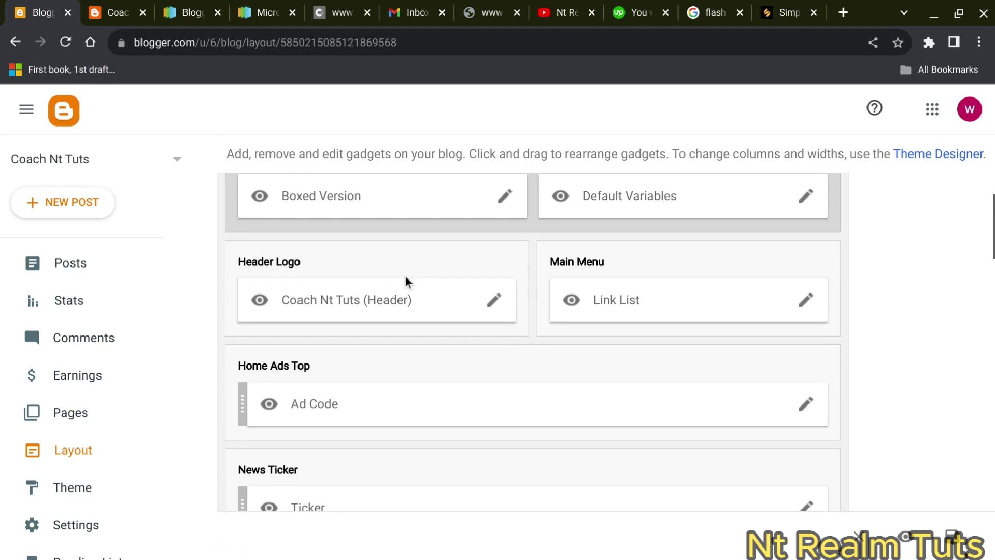
{"action": "scroll", "coordinate": [405, 280], "scroll_direction": "up", "scroll_amount": 1}
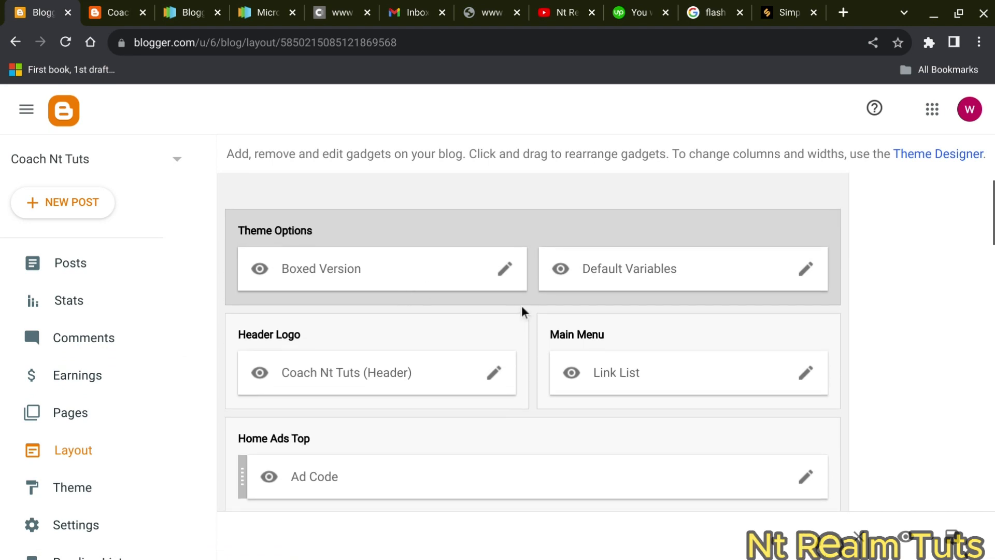
{"action": "scroll", "coordinate": [449, 388], "scroll_direction": "down", "scroll_amount": 1}
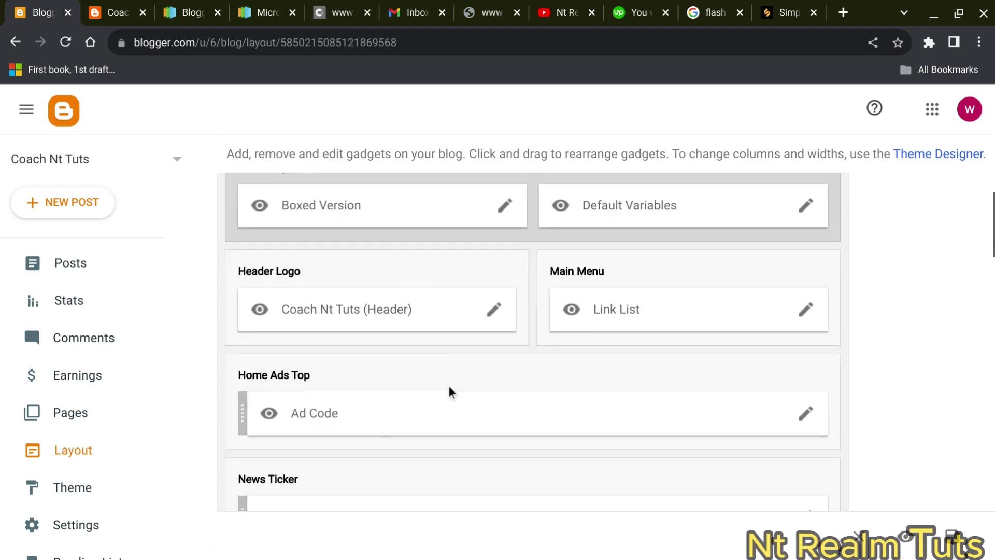
{"action": "left_click", "coordinate": [493, 310]}
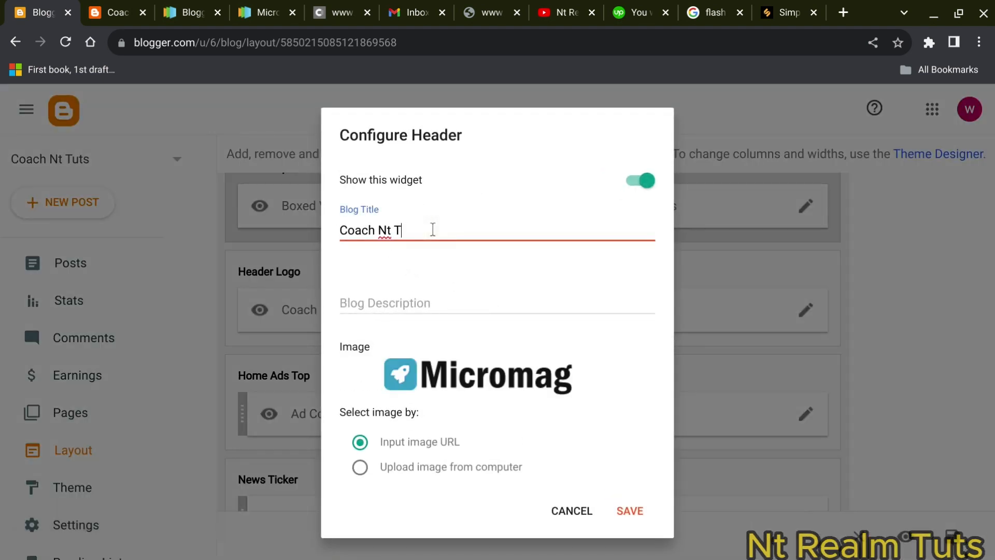
{"action": "type", "text": "uts"}
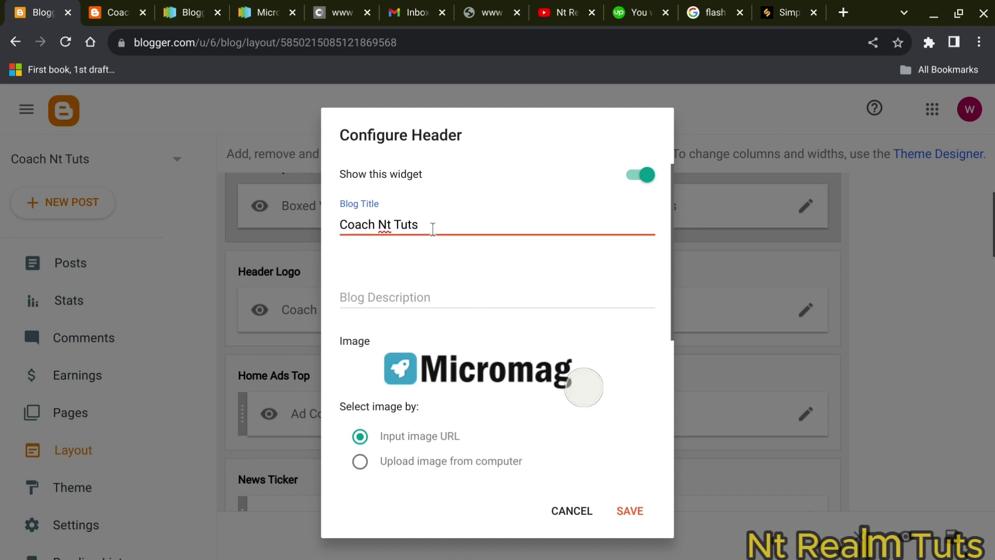
Step: Look through the header gadget's options and set its image source to Upload image from computer
{"action": "scroll", "coordinate": [433, 230], "scroll_direction": "down", "scroll_amount": 4}
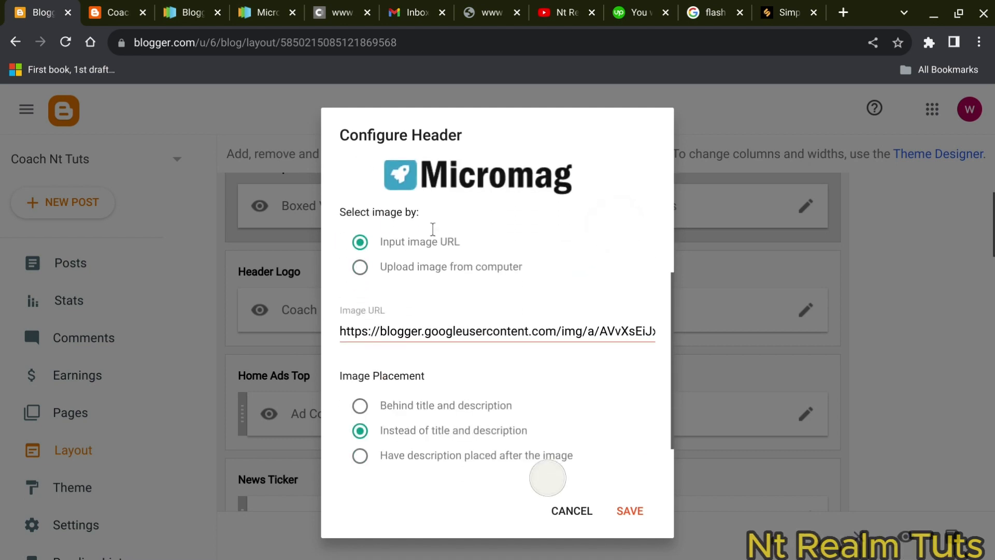
{"action": "scroll", "coordinate": [433, 229], "scroll_direction": "up", "scroll_amount": 3}
{"action": "scroll", "coordinate": [433, 229], "scroll_direction": "down", "scroll_amount": 4}
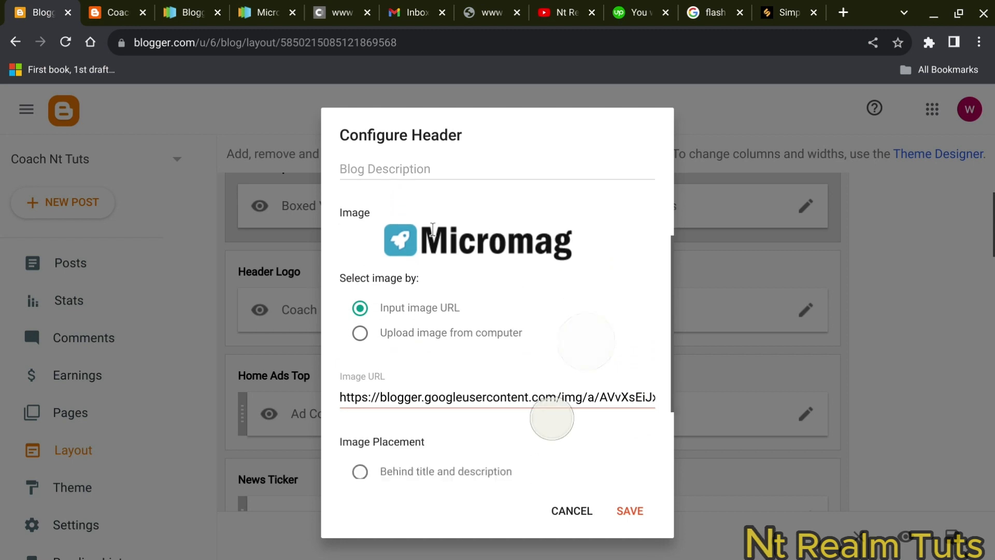
{"action": "scroll", "coordinate": [432, 230], "scroll_direction": "up", "scroll_amount": 4}
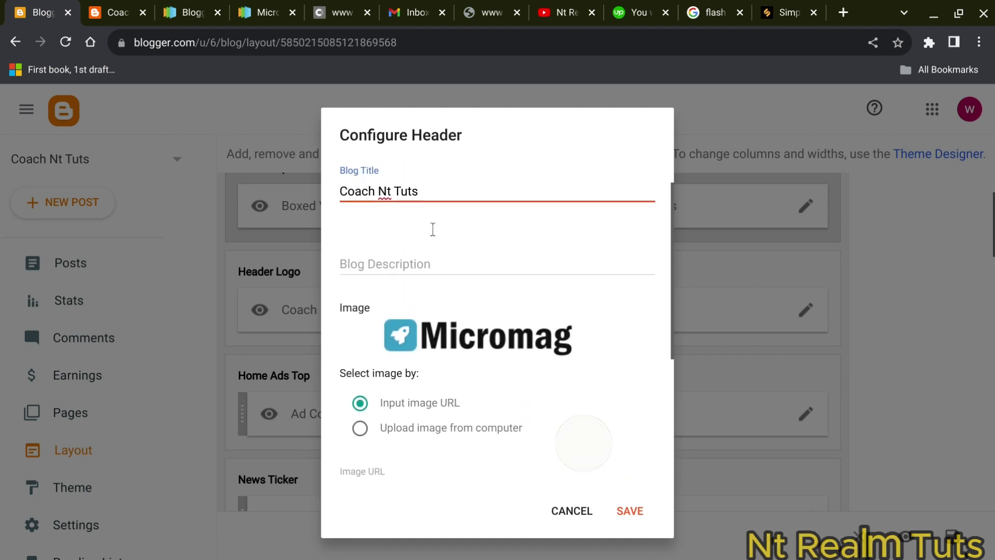
{"action": "scroll", "coordinate": [433, 229], "scroll_direction": "down", "scroll_amount": 2}
{"action": "scroll", "coordinate": [433, 230], "scroll_direction": "up", "scroll_amount": 3}
{"action": "left_click", "coordinate": [433, 229]}
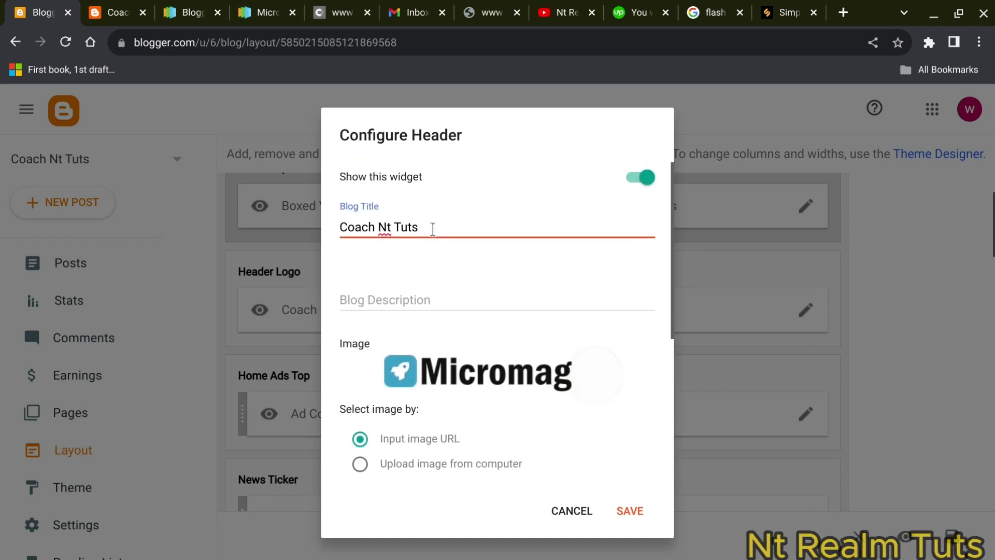
{"action": "scroll", "coordinate": [433, 230], "scroll_direction": "down", "scroll_amount": 2}
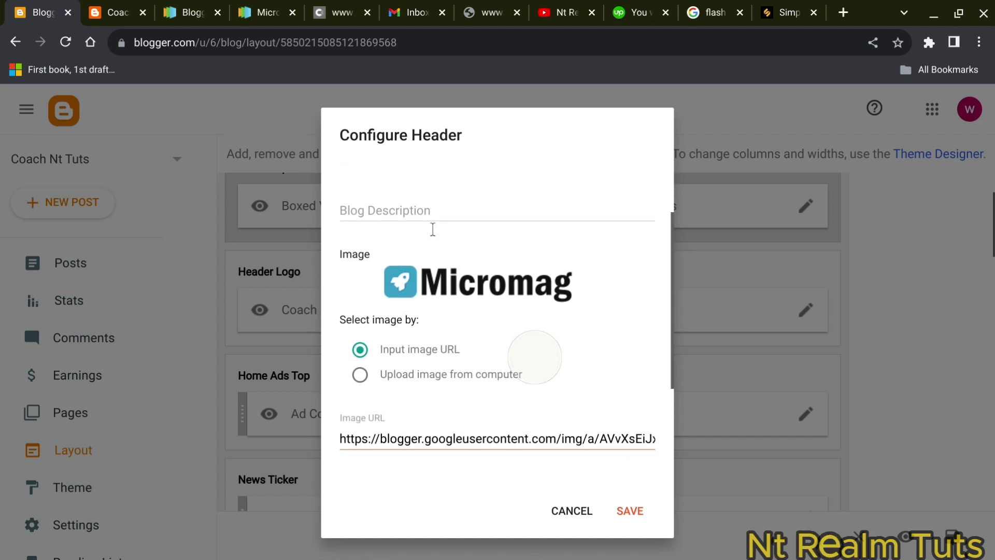
{"action": "left_click", "coordinate": [362, 374]}
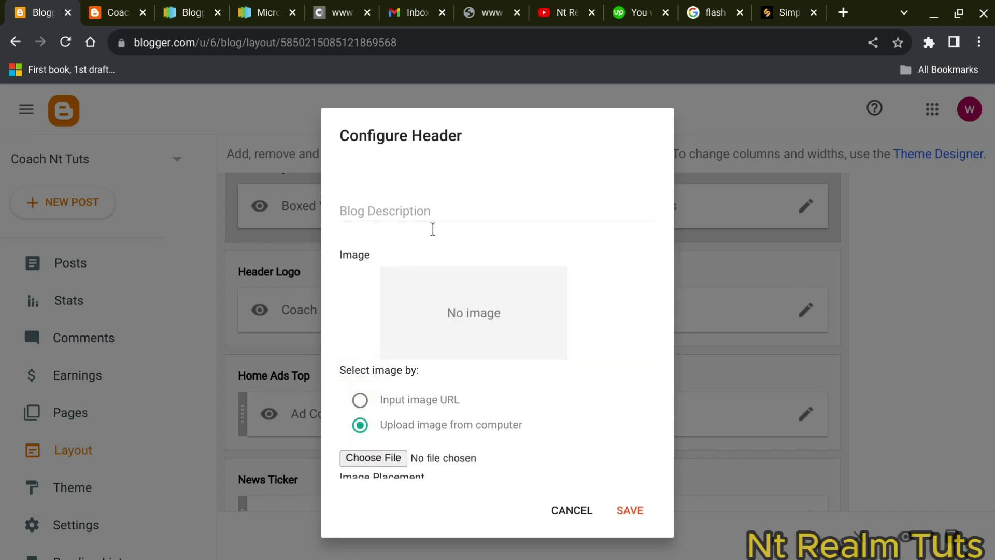
Step: Upload Nt Logo Design.png from the recent files as the header image
{"action": "left_click", "coordinate": [373, 458]}
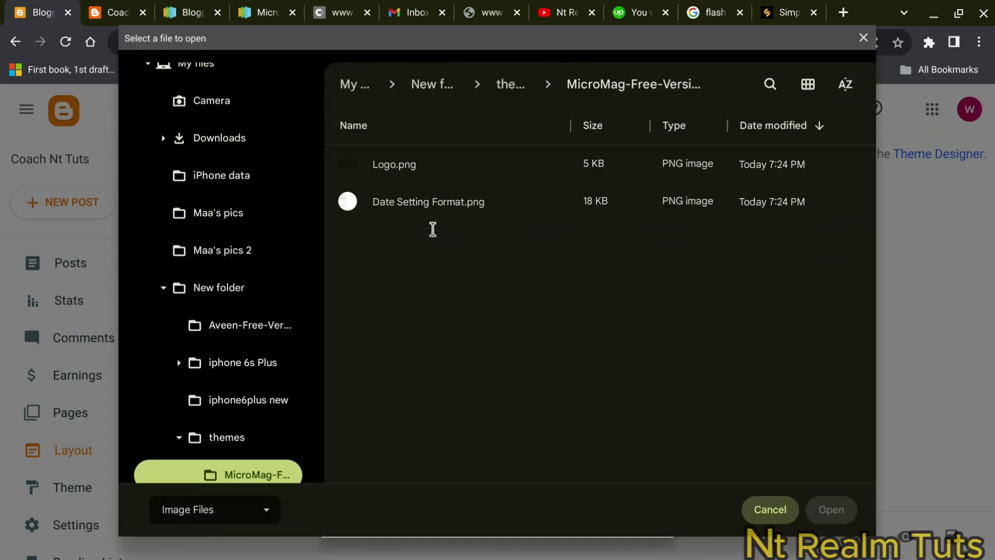
{"action": "scroll", "coordinate": [244, 266], "scroll_direction": "up", "scroll_amount": 3}
{"action": "left_click", "coordinate": [231, 79]}
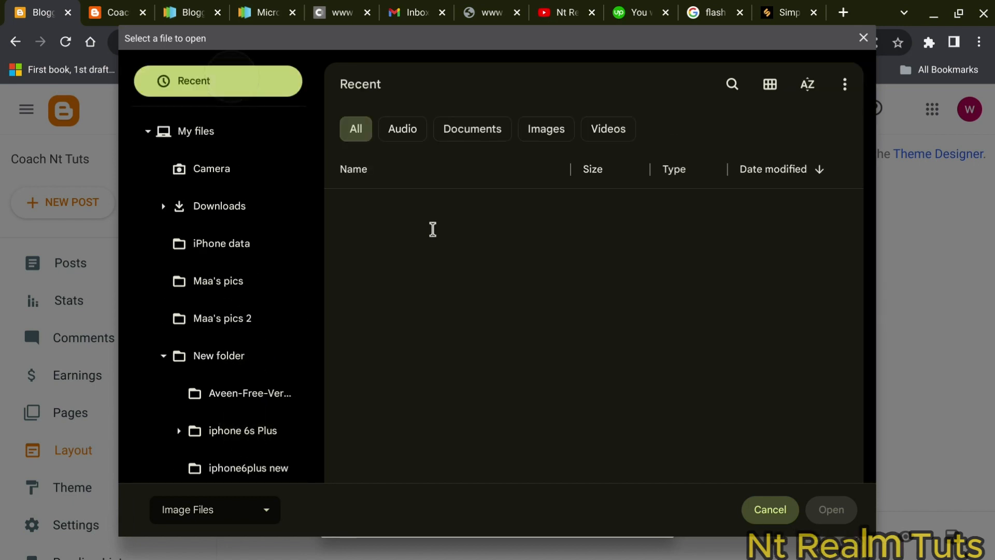
{"action": "scroll", "coordinate": [433, 229], "scroll_direction": "down", "scroll_amount": 5}
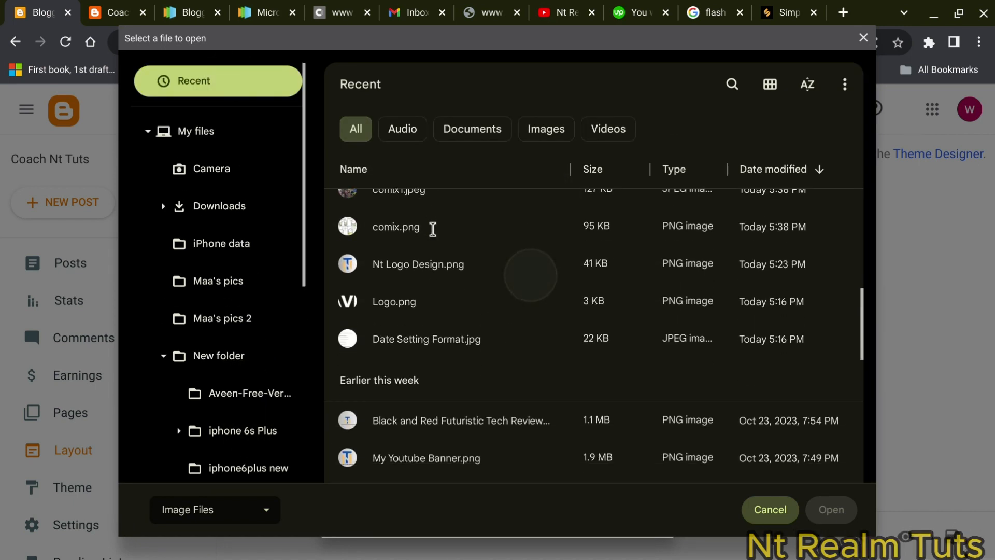
{"action": "left_click", "coordinate": [530, 264]}
{"action": "left_click", "coordinate": [831, 510]}
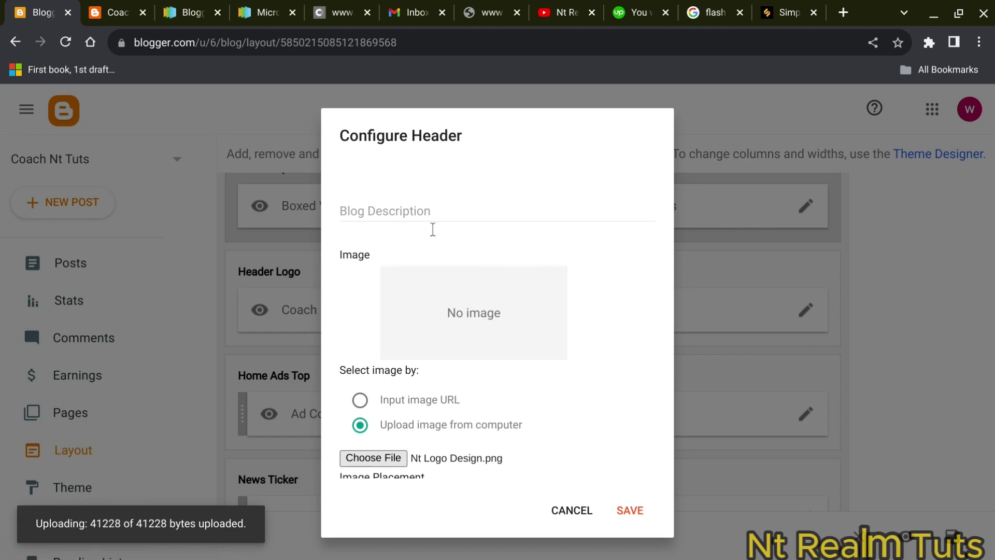
Step: Review the header's image placement and logo preview, and save the header gadget
{"action": "scroll", "coordinate": [432, 229], "scroll_direction": "down", "scroll_amount": 3}
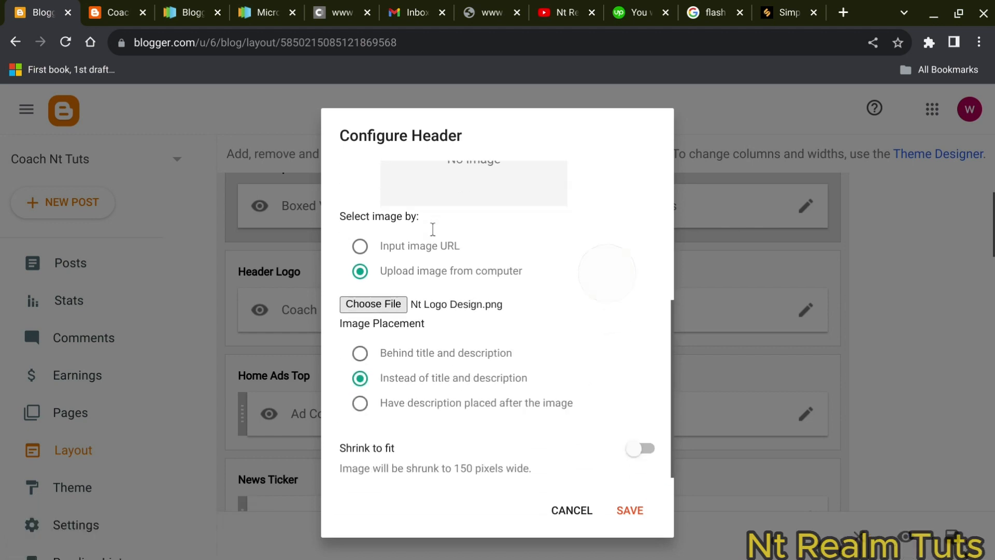
{"action": "scroll", "coordinate": [433, 230], "scroll_direction": "up", "scroll_amount": 5}
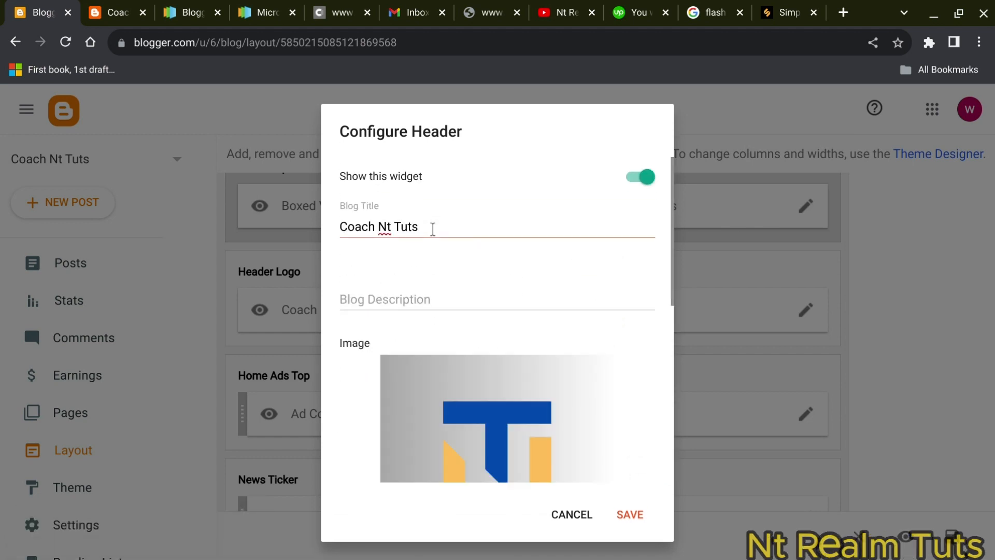
{"action": "scroll", "coordinate": [432, 229], "scroll_direction": "down", "scroll_amount": 3}
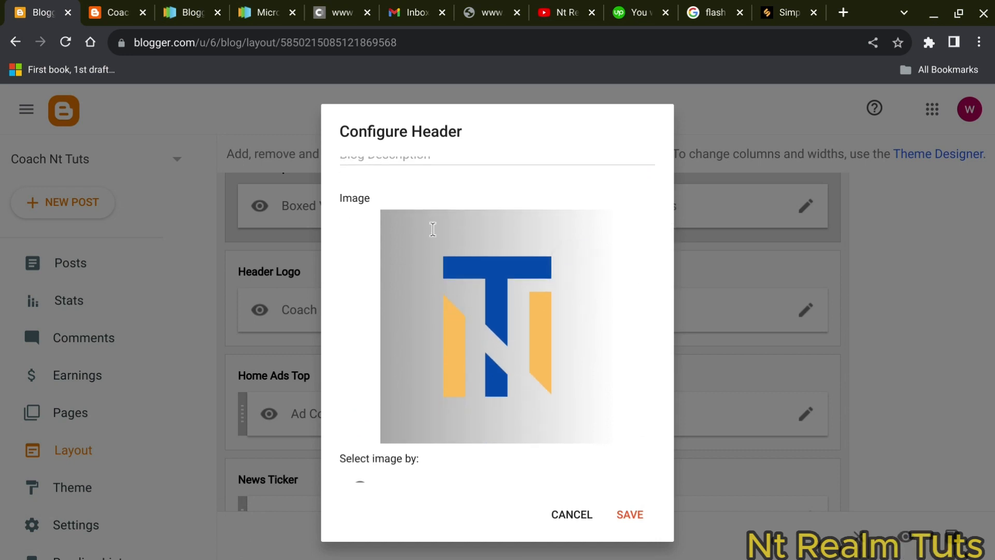
{"action": "key", "text": "Return"}
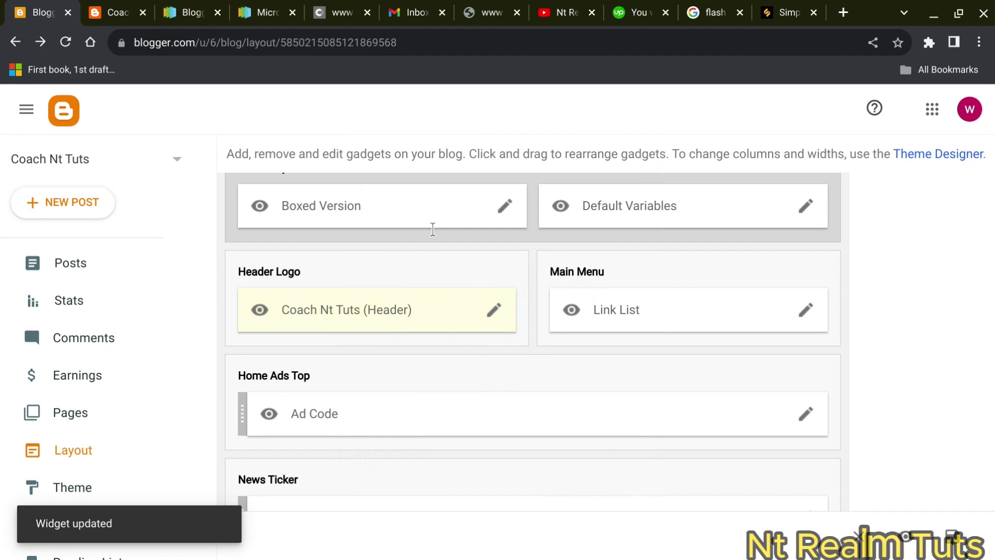
Step: Open the Main Menu link list and examine its menu items from Home through Download This Template
{"action": "scroll", "coordinate": [755, 415], "scroll_direction": "down", "scroll_amount": 2}
{"action": "left_click", "coordinate": [806, 230]}
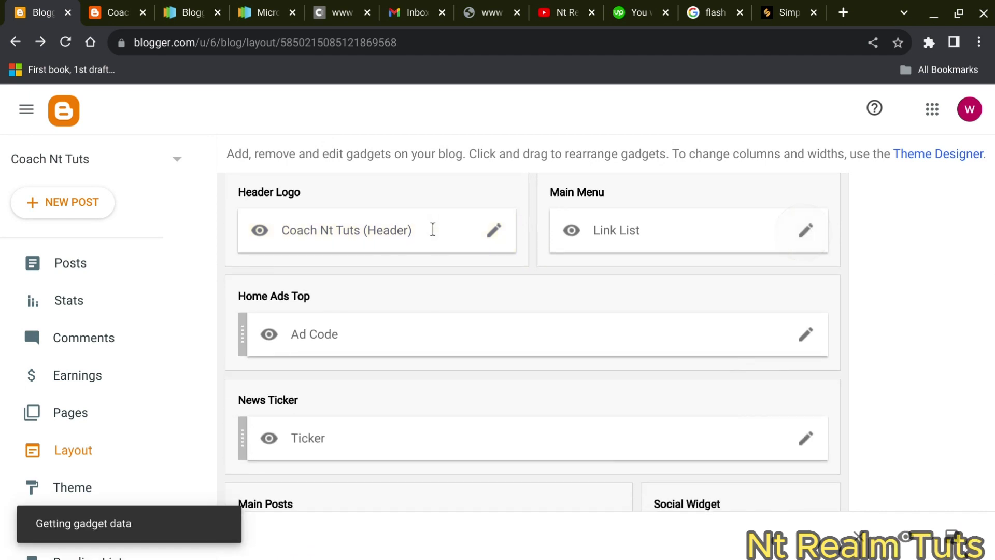
{"action": "scroll", "coordinate": [433, 229], "scroll_direction": "down", "scroll_amount": 4}
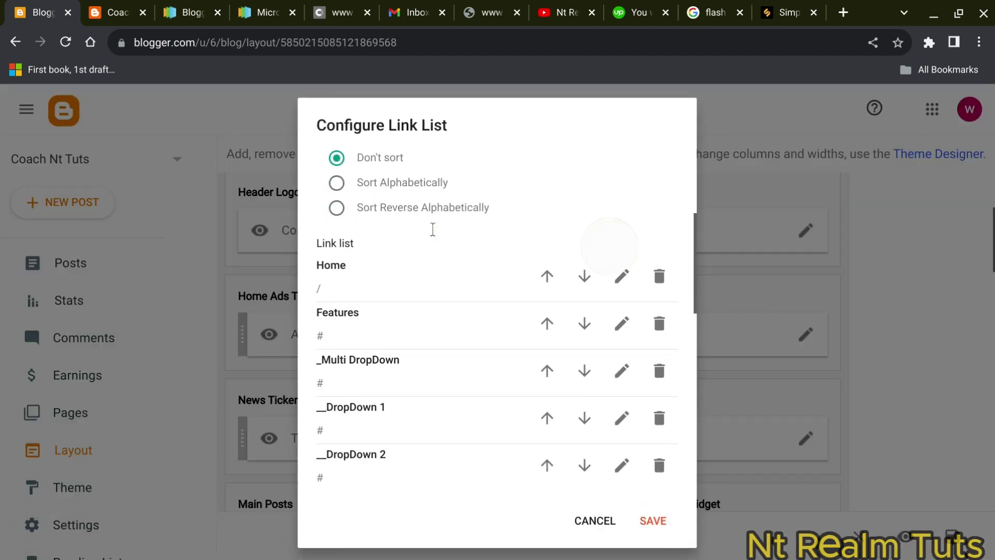
{"action": "scroll", "coordinate": [433, 229], "scroll_direction": "down", "scroll_amount": 10}
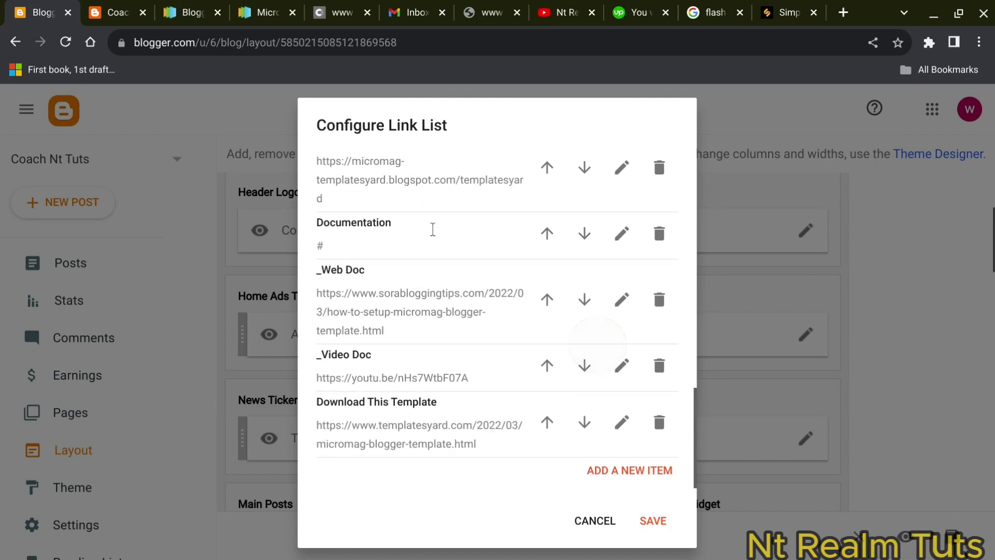
{"action": "scroll", "coordinate": [433, 229], "scroll_direction": "up", "scroll_amount": 12}
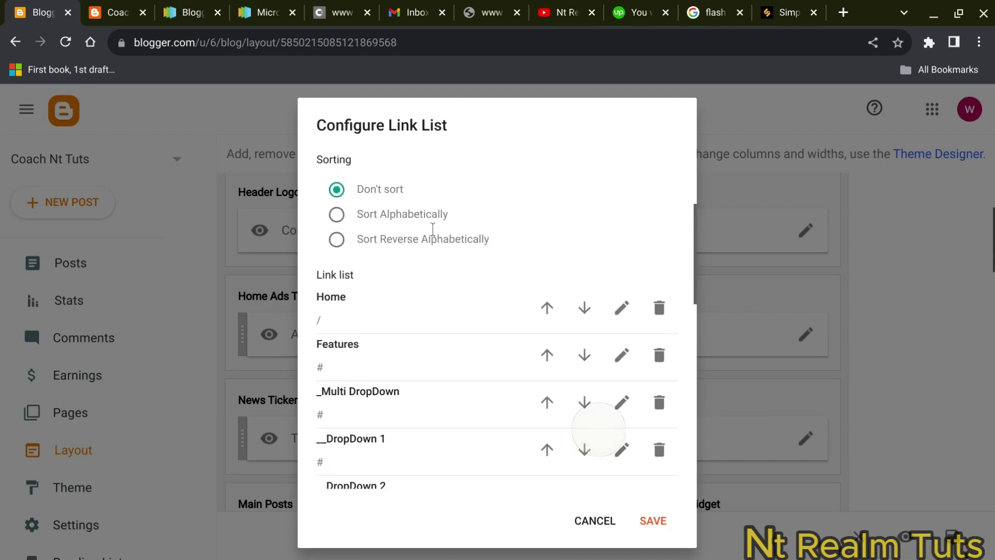
{"action": "scroll", "coordinate": [433, 229], "scroll_direction": "down", "scroll_amount": 8}
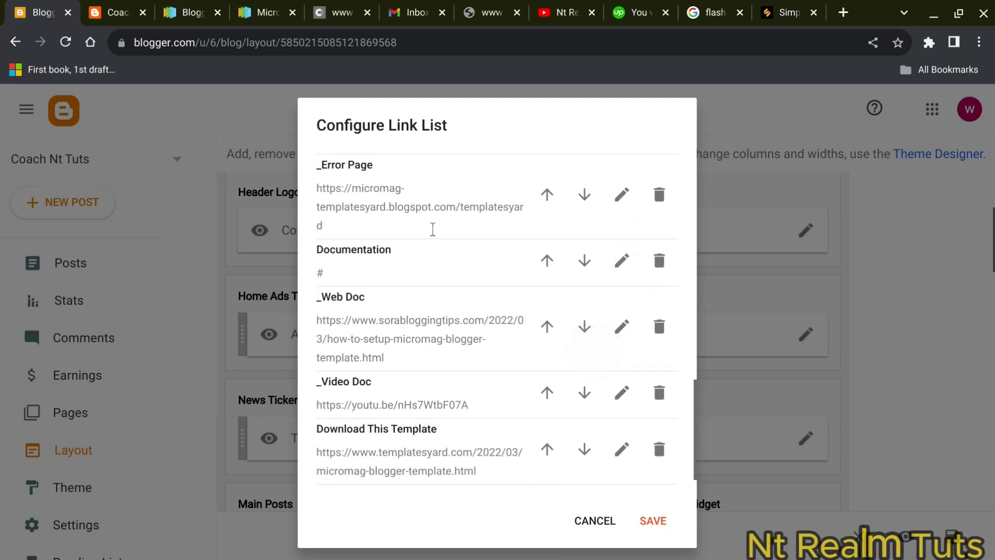
{"action": "scroll", "coordinate": [433, 230], "scroll_direction": "down", "scroll_amount": 1}
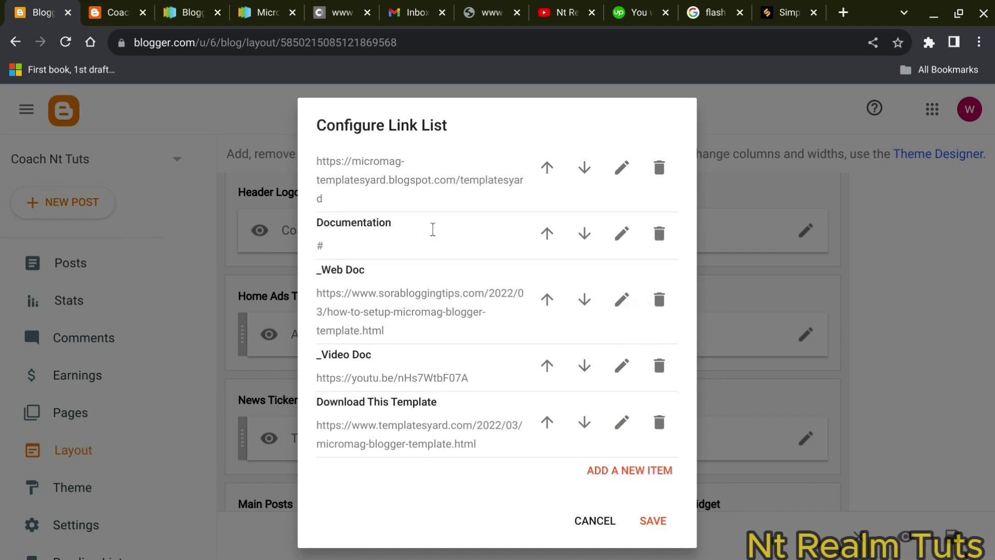
Step: Try removing the Download This Template, _Video Doc, _Web Doc and Documentation links from the main menu, and cancel the edit
{"action": "scroll", "coordinate": [432, 229], "scroll_direction": "up", "scroll_amount": 1}
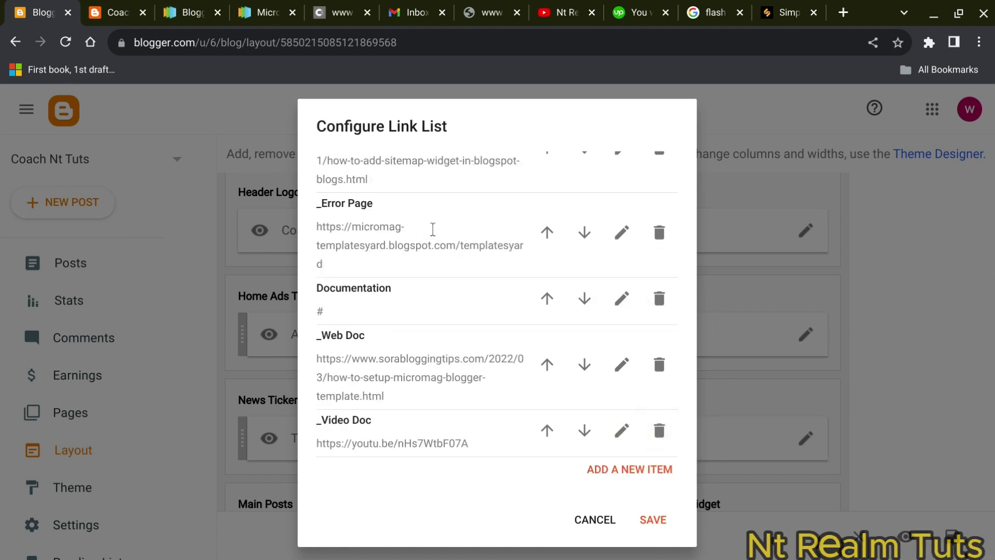
{"action": "scroll", "coordinate": [433, 229], "scroll_direction": "up", "scroll_amount": 1}
{"action": "scroll", "coordinate": [433, 230], "scroll_direction": "up", "scroll_amount": 1}
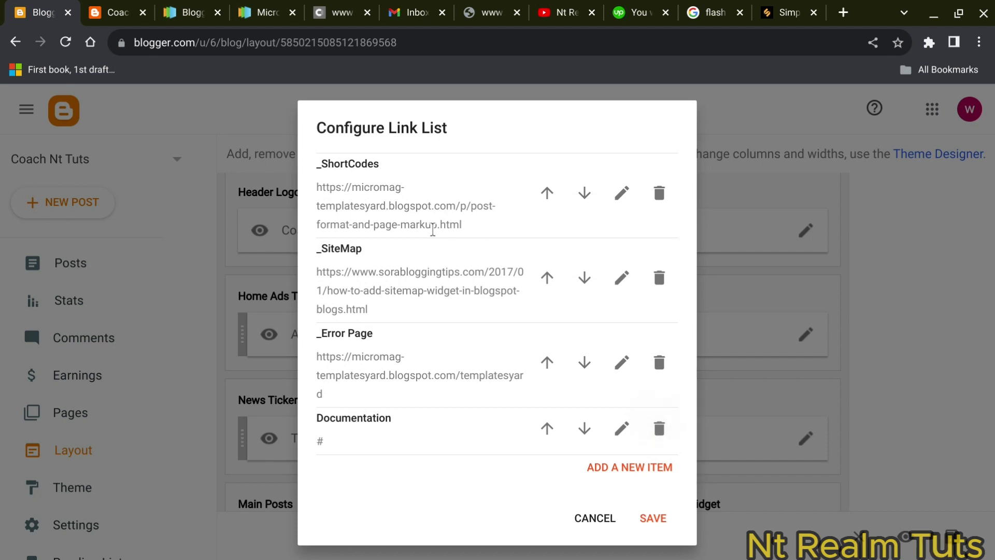
{"action": "scroll", "coordinate": [432, 229], "scroll_direction": "up", "scroll_amount": 1}
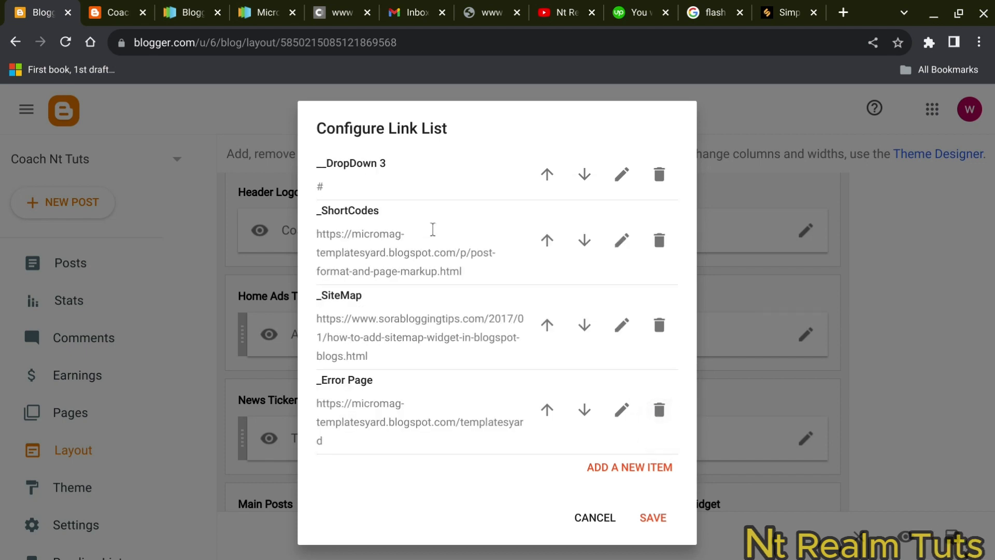
{"action": "scroll", "coordinate": [433, 230], "scroll_direction": "up", "scroll_amount": 2}
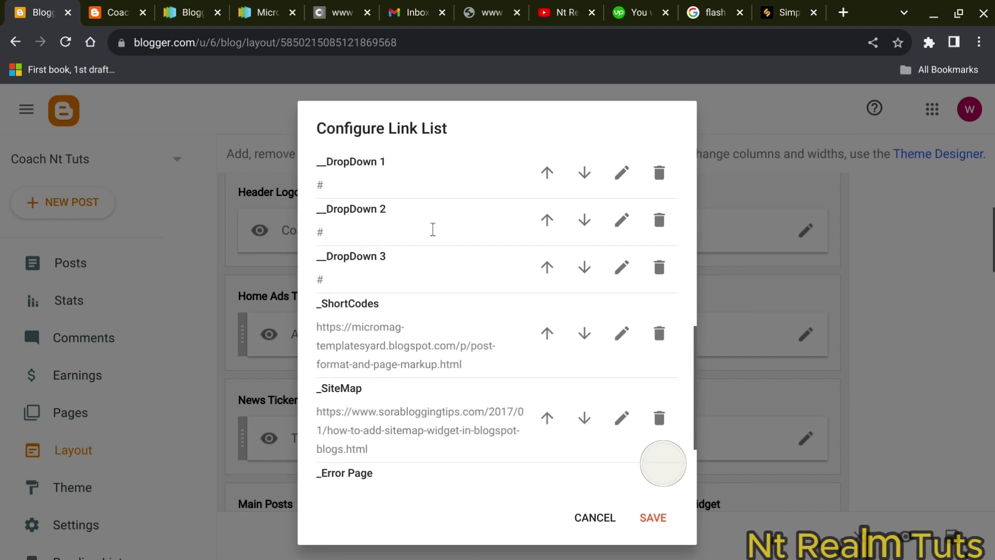
{"action": "scroll", "coordinate": [432, 229], "scroll_direction": "down", "scroll_amount": 2}
{"action": "scroll", "coordinate": [433, 229], "scroll_direction": "up", "scroll_amount": 5}
{"action": "scroll", "coordinate": [433, 230], "scroll_direction": "down", "scroll_amount": 5}
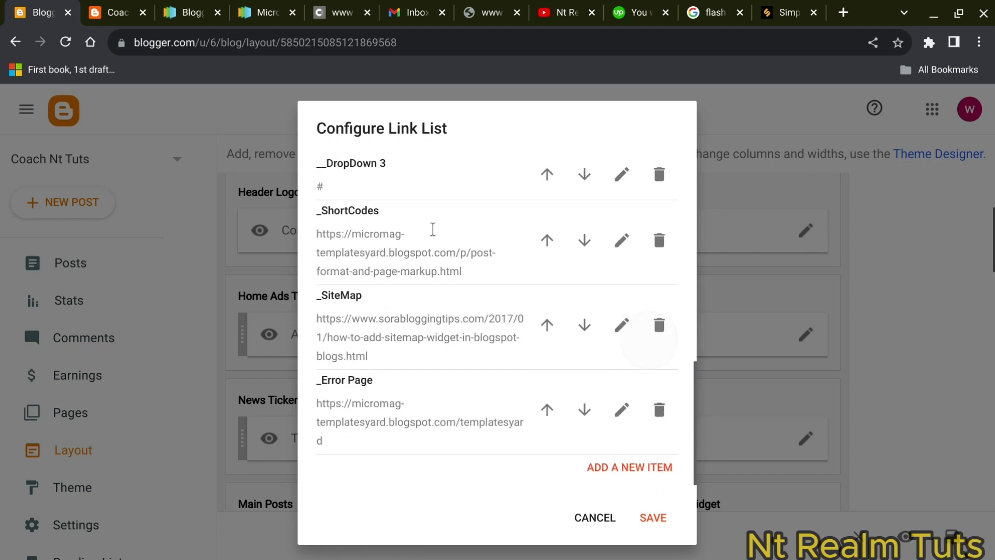
{"action": "left_click", "coordinate": [601, 517]}
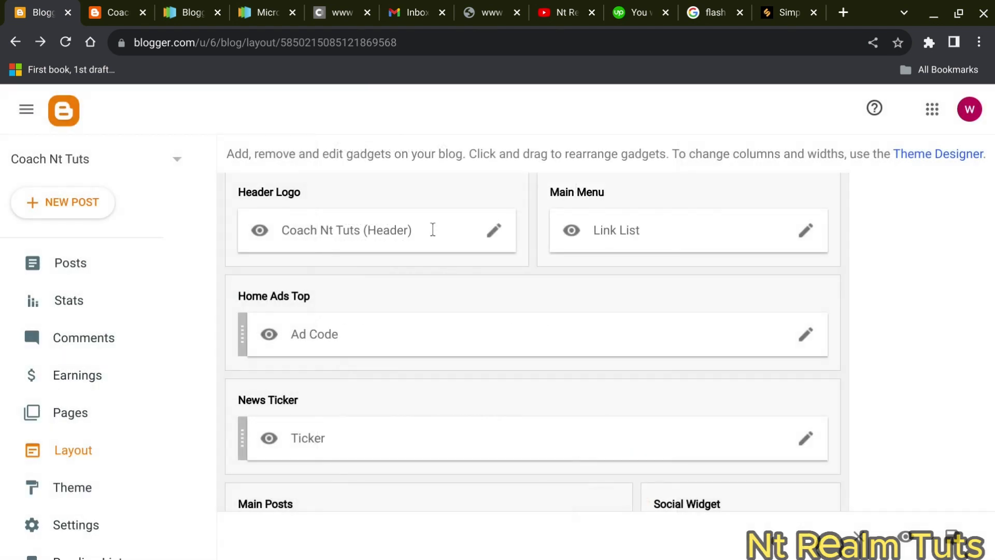
Step: Open the Social Widget's link list and delete the skype, whatsapp, vk, reddit, linkedin, twitter and pinterest items
{"action": "scroll", "coordinate": [433, 230], "scroll_direction": "down", "scroll_amount": 3}
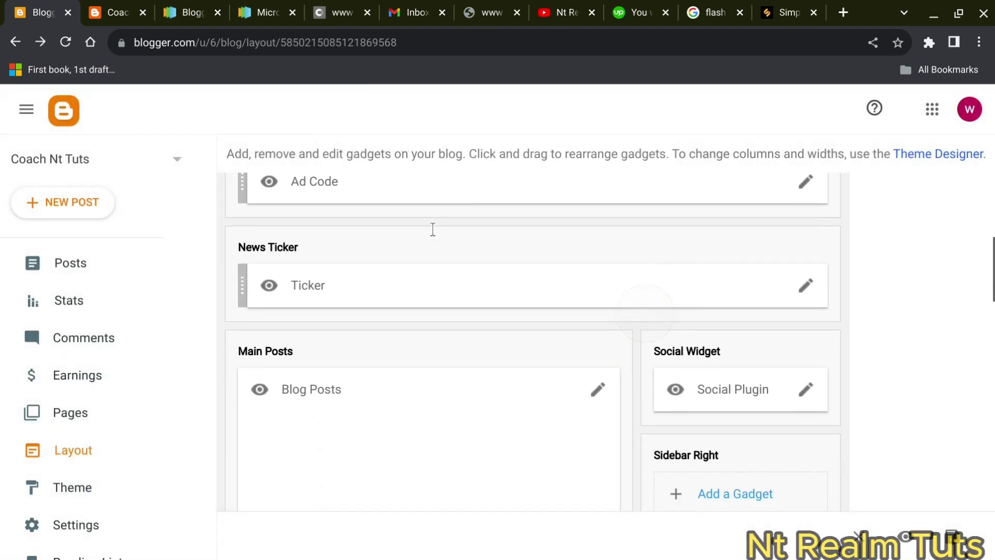
{"action": "scroll", "coordinate": [432, 230], "scroll_direction": "down", "scroll_amount": 4}
{"action": "scroll", "coordinate": [433, 230], "scroll_direction": "up", "scroll_amount": 2}
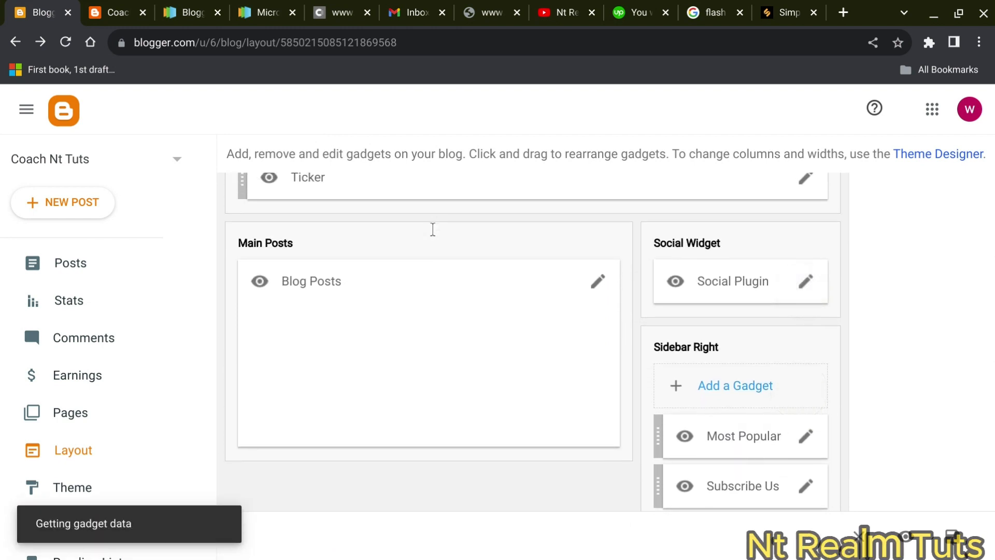
{"action": "scroll", "coordinate": [418, 335], "scroll_direction": "down", "scroll_amount": 10}
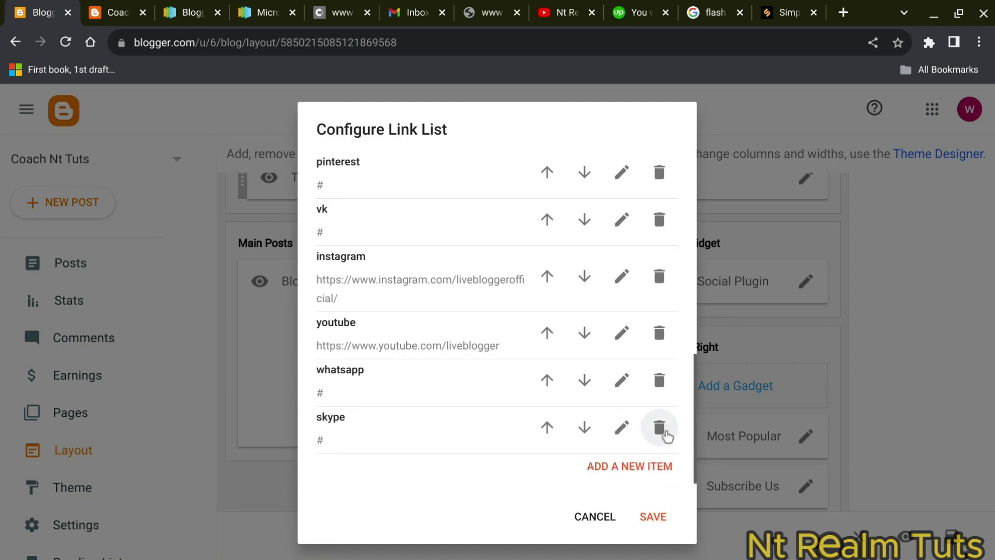
{"action": "left_click", "coordinate": [659, 428]}
{"action": "left_click", "coordinate": [662, 432]}
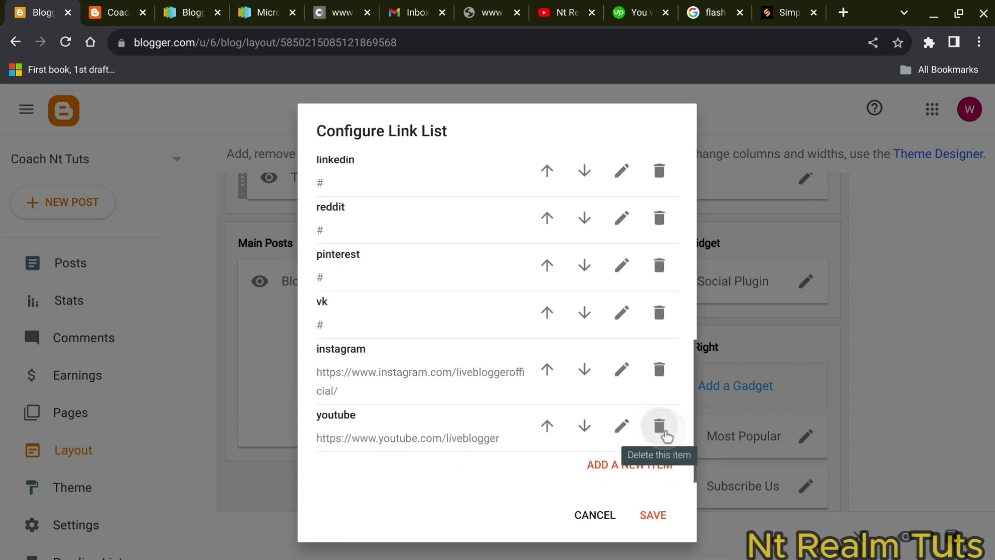
{"action": "left_click", "coordinate": [659, 323]}
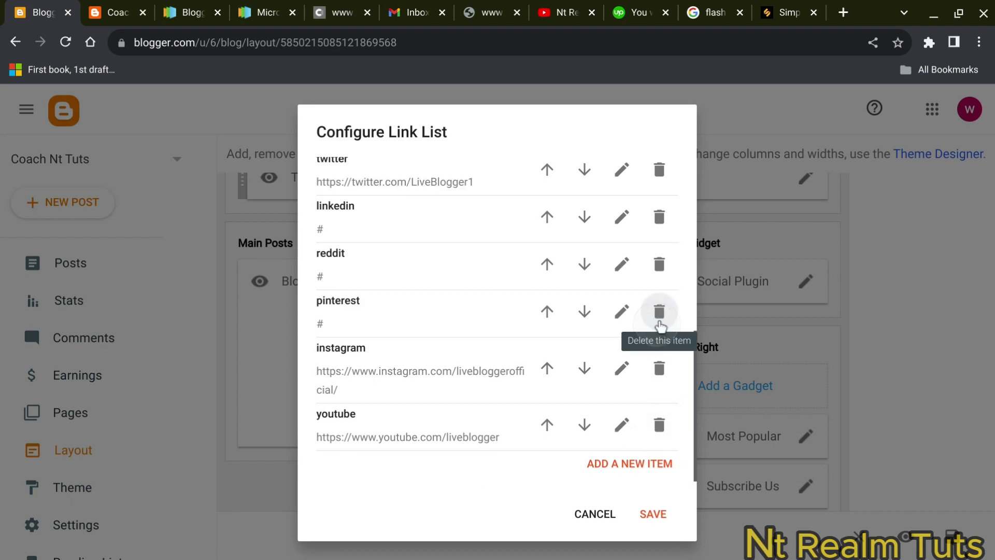
{"action": "left_click", "coordinate": [661, 264]}
{"action": "left_click", "coordinate": [661, 264]}
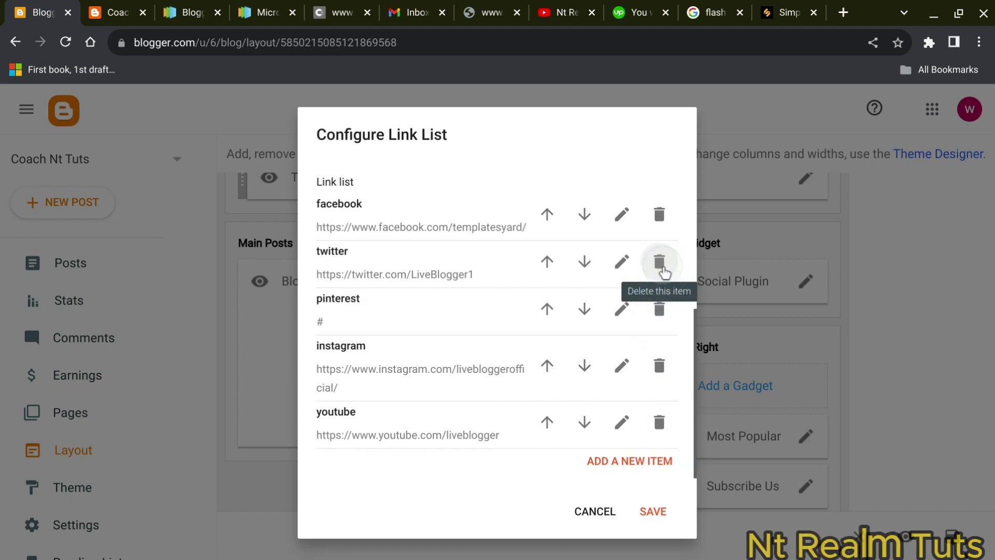
{"action": "left_click", "coordinate": [660, 260]}
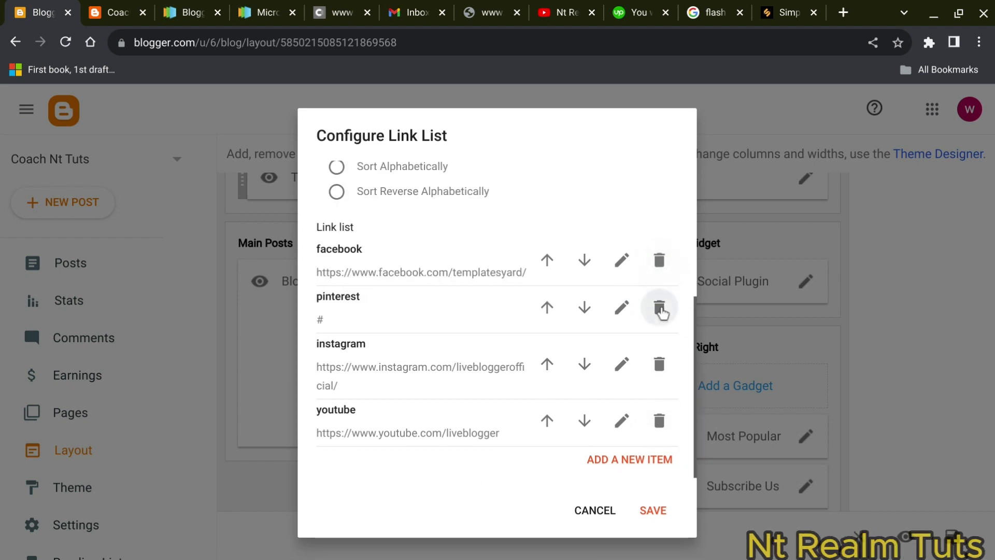
{"action": "left_click", "coordinate": [659, 309]}
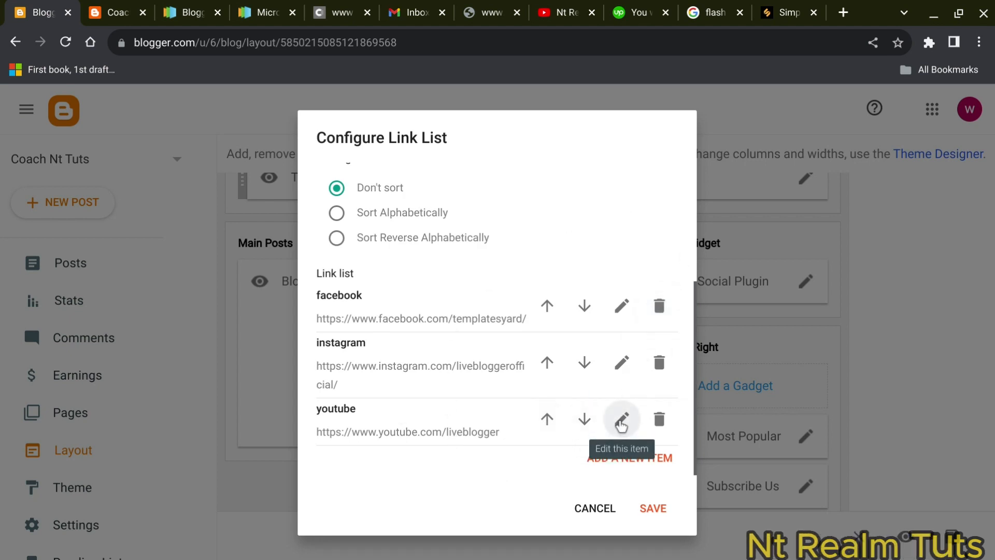
Step: Open the youtube item of the social link list for editing and clear its site URL
{"action": "left_click", "coordinate": [620, 421]}
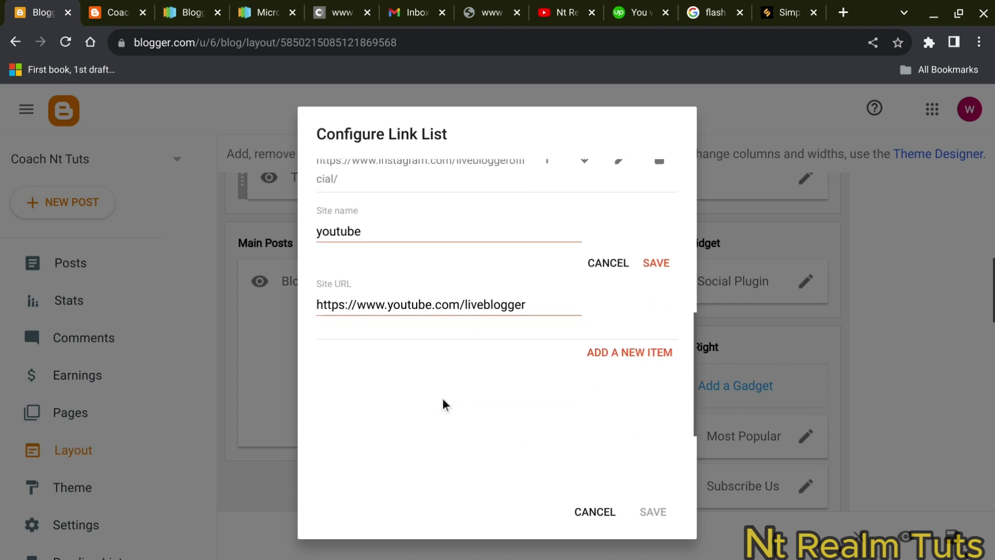
{"action": "left_click", "coordinate": [537, 304]}
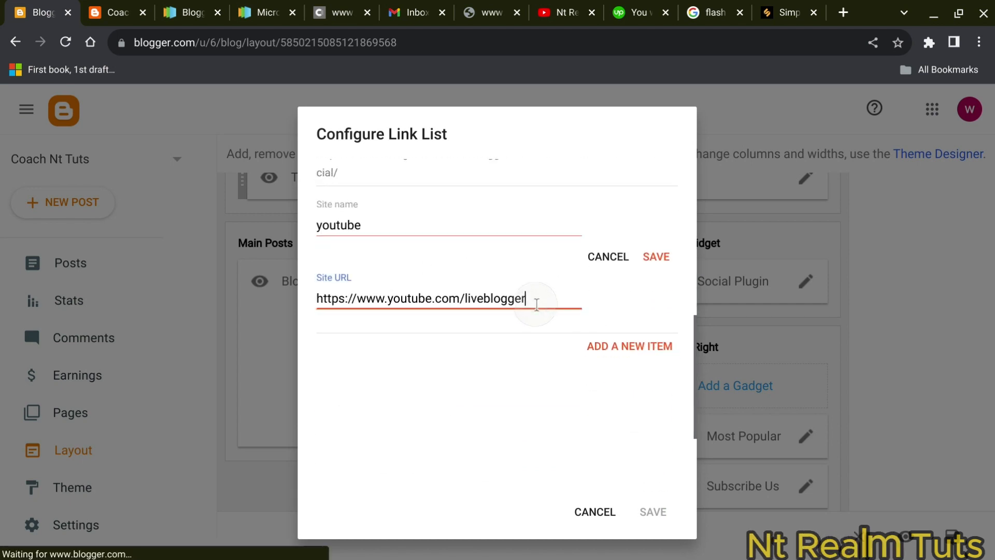
{"action": "key", "text": "ctrl+a"}
{"action": "key", "text": "BackSpace"}
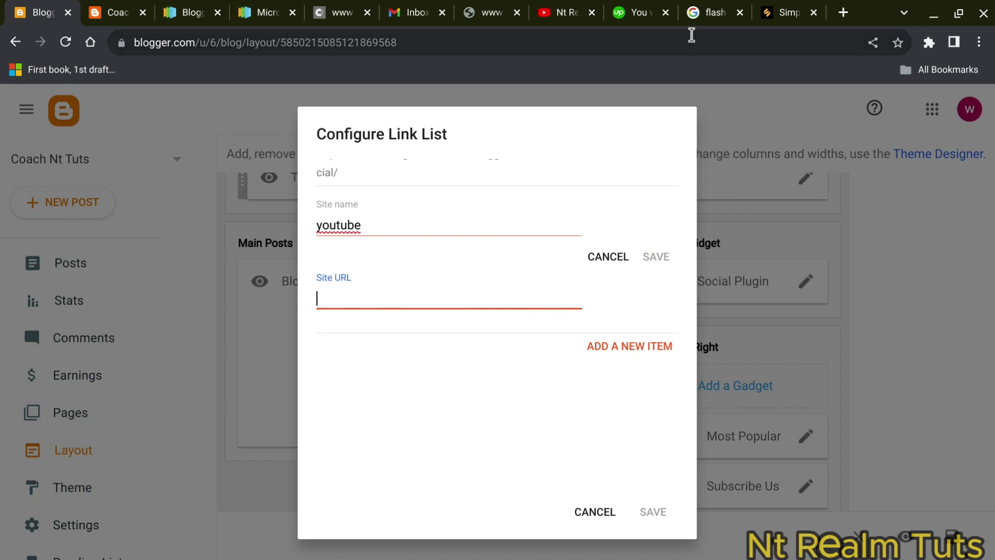
Step: Switch to the Nt Realm Tutorials channel page on YouTube and copy the channel's share link
{"action": "left_click", "coordinate": [542, 8]}
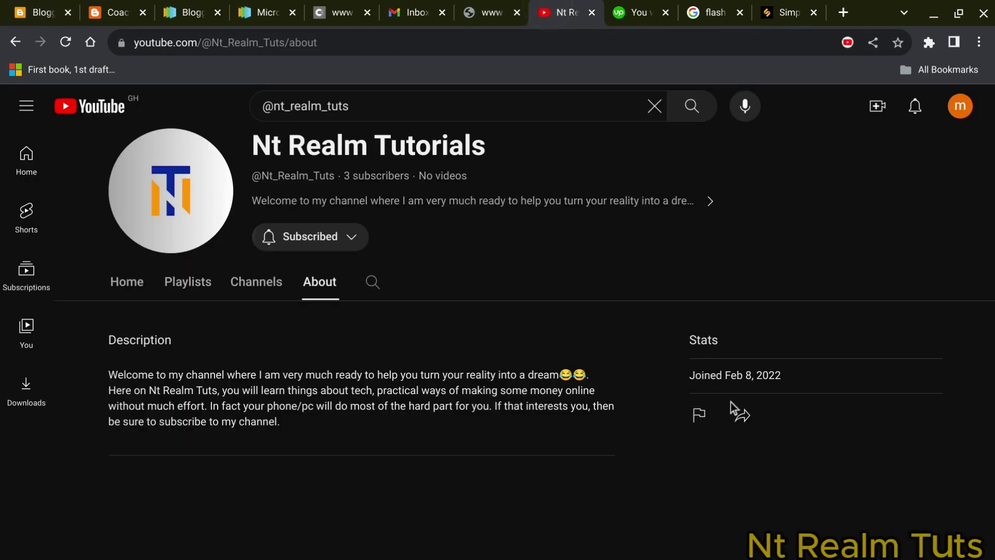
{"action": "left_click", "coordinate": [739, 421]}
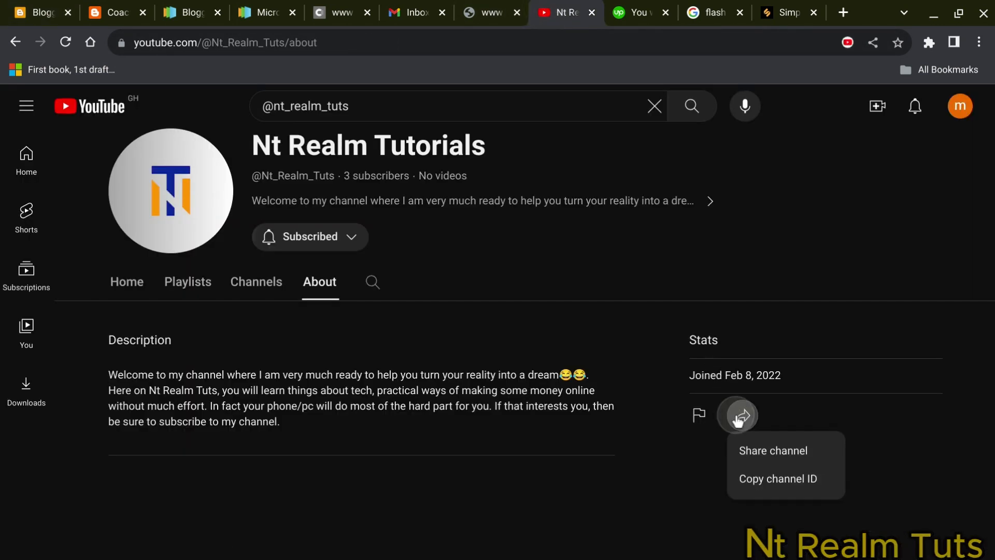
{"action": "left_click", "coordinate": [769, 453]}
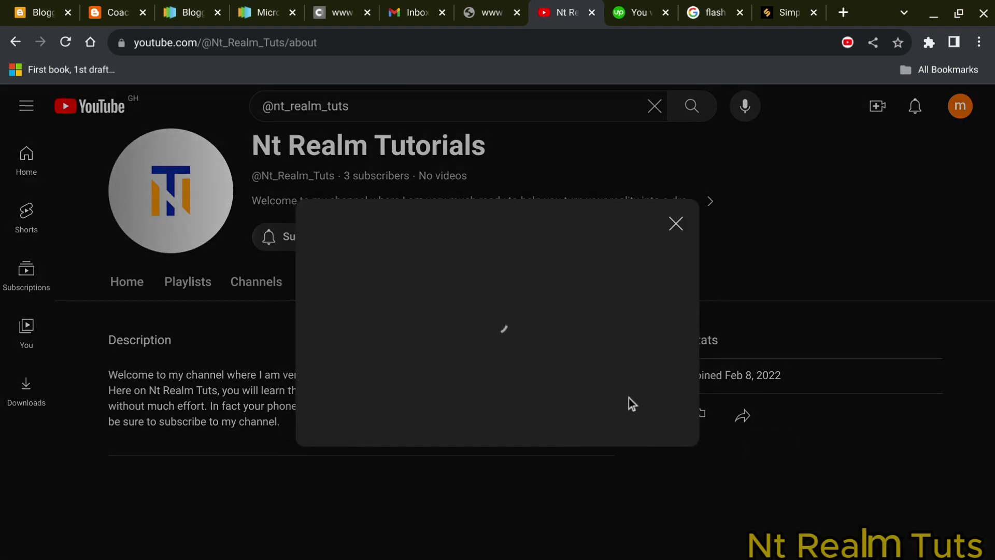
{"action": "left_click", "coordinate": [647, 383]}
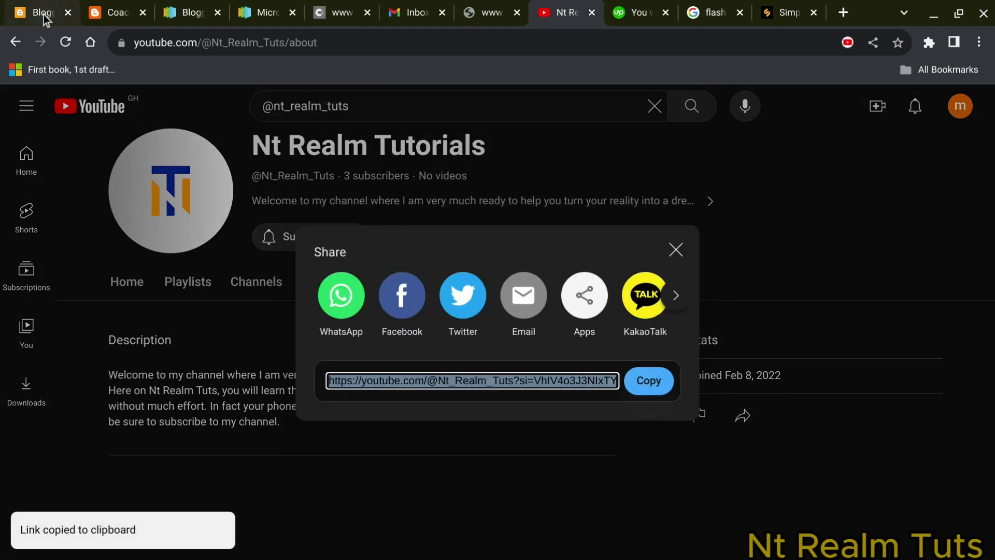
Step: Return to Blogger, paste the copied channel link as the youtube item's site URL, and save the item
{"action": "left_click", "coordinate": [45, 17]}
{"action": "key", "text": "ctrl+v"}
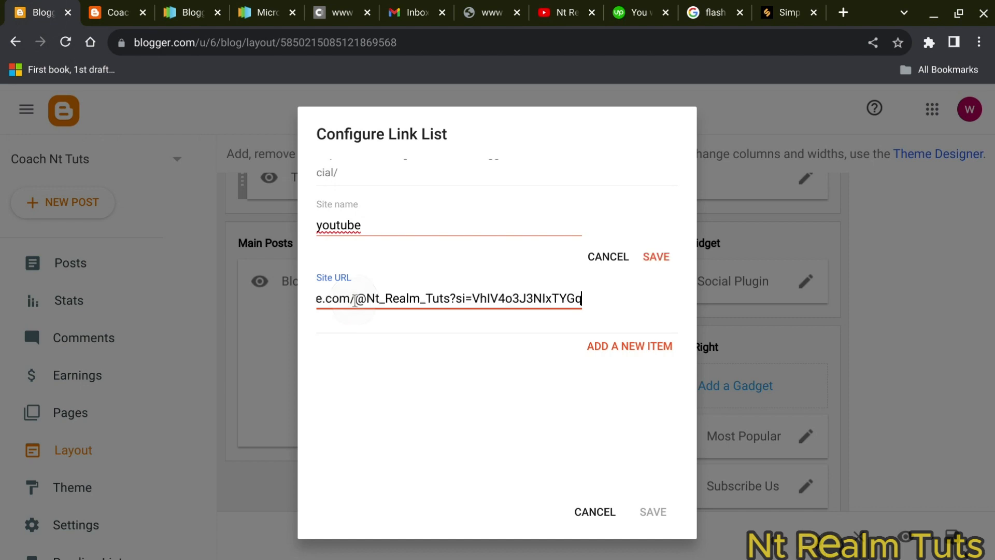
{"action": "left_click", "coordinate": [654, 258]}
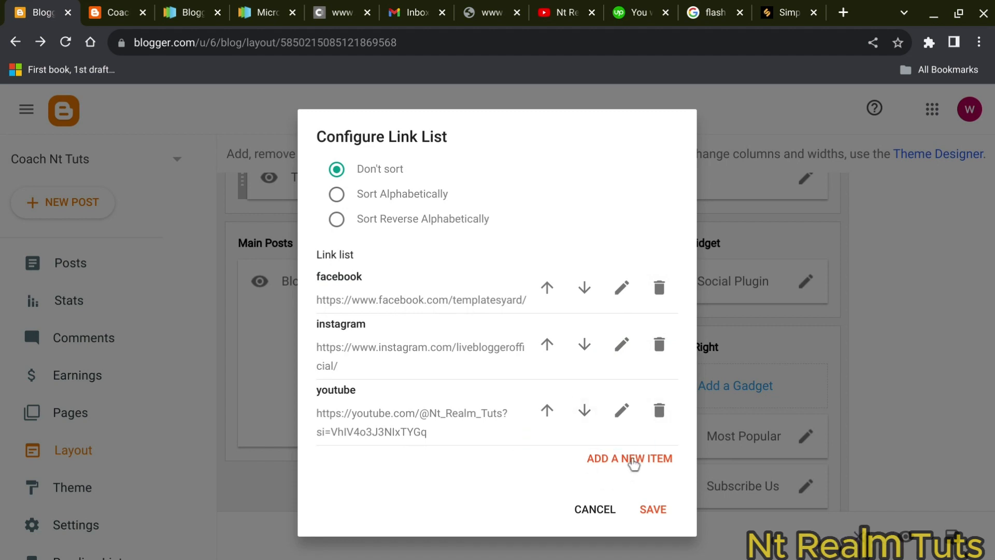
Step: Start a new link item, cancel it, and save the Social Widget's link list
{"action": "left_click", "coordinate": [634, 459]}
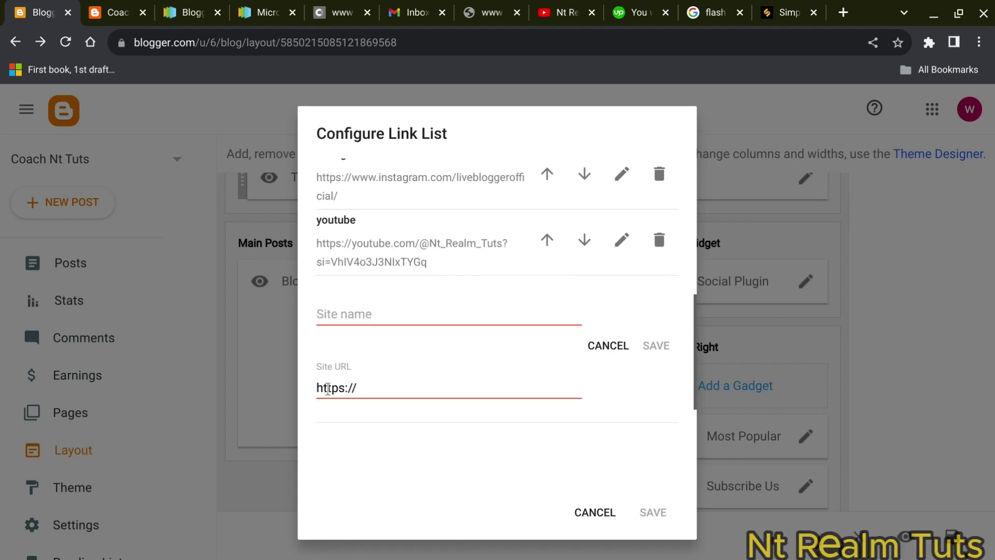
{"action": "left_click", "coordinate": [591, 347]}
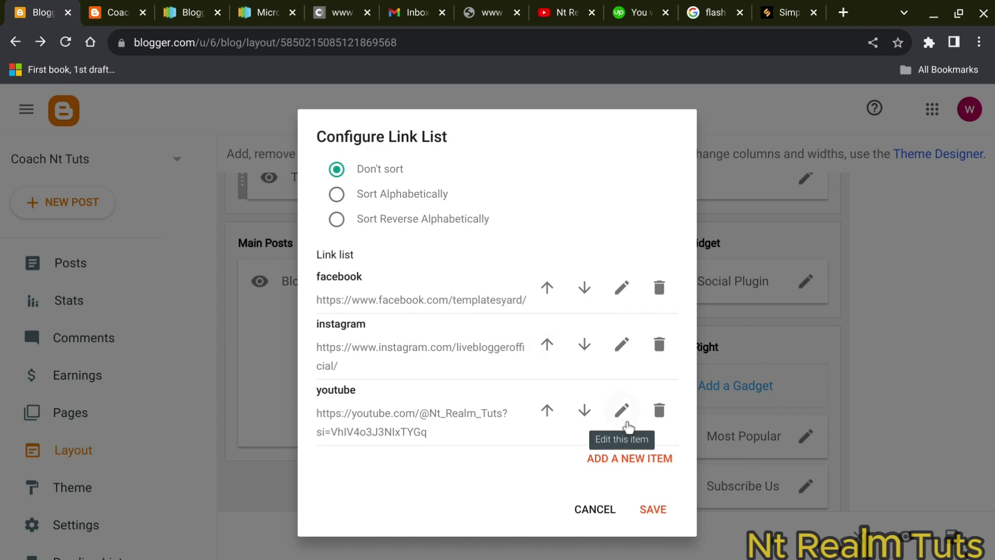
{"action": "left_click", "coordinate": [653, 510]}
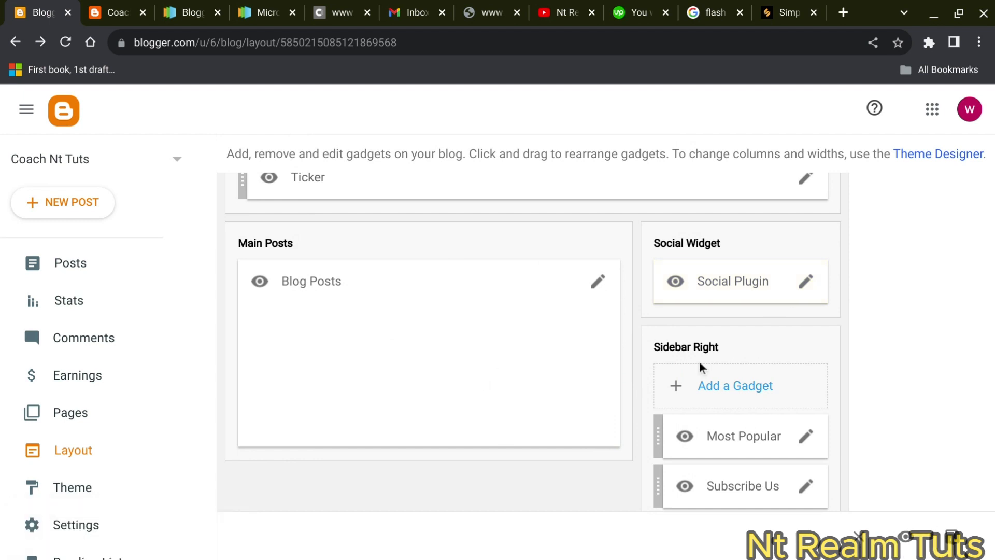
Step: Open the About Us gadget in the About & Logo Section and clear its placeholder caption
{"action": "scroll", "coordinate": [710, 361], "scroll_direction": "down", "scroll_amount": 5}
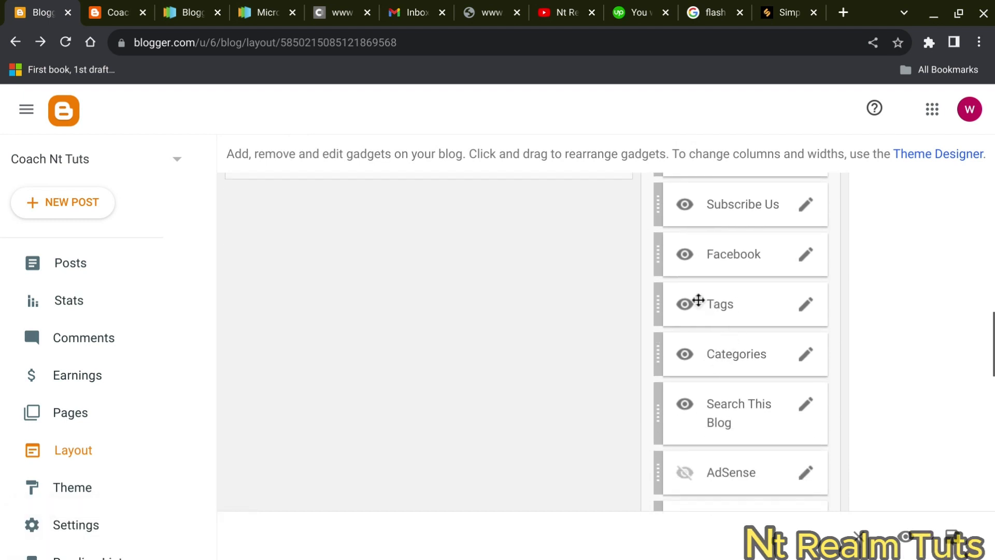
{"action": "scroll", "coordinate": [699, 299], "scroll_direction": "down", "scroll_amount": 5}
{"action": "scroll", "coordinate": [698, 299], "scroll_direction": "down", "scroll_amount": 7}
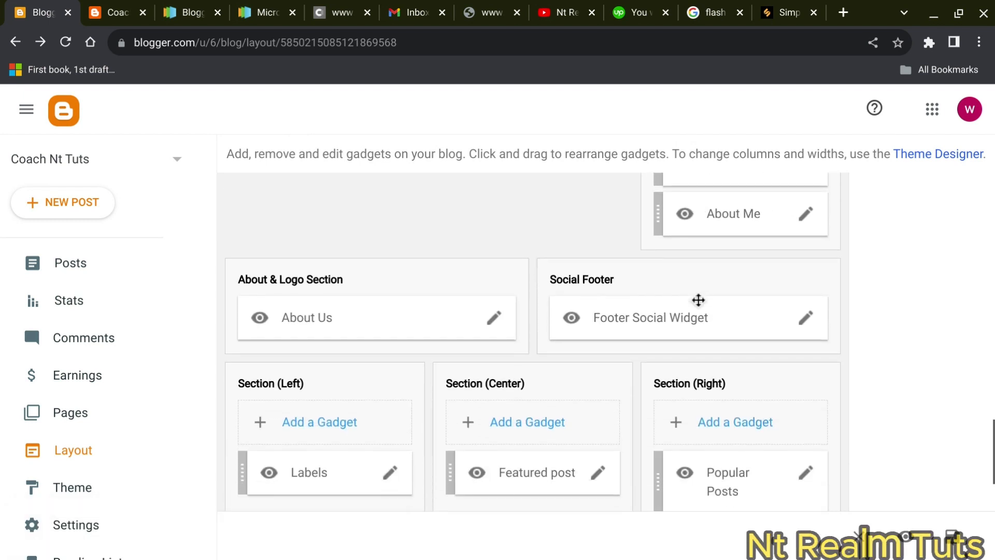
{"action": "scroll", "coordinate": [698, 299], "scroll_direction": "down", "scroll_amount": 2}
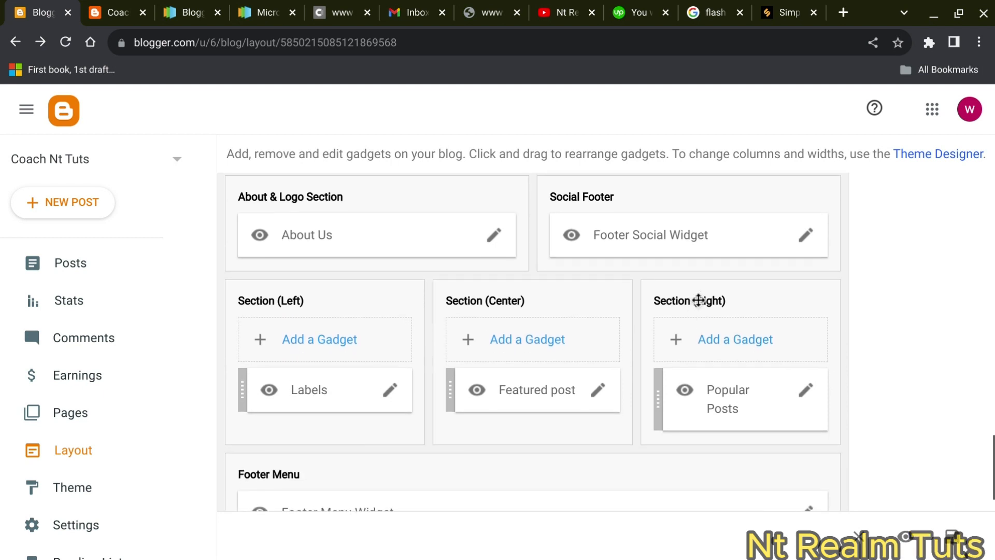
{"action": "left_click", "coordinate": [493, 237]}
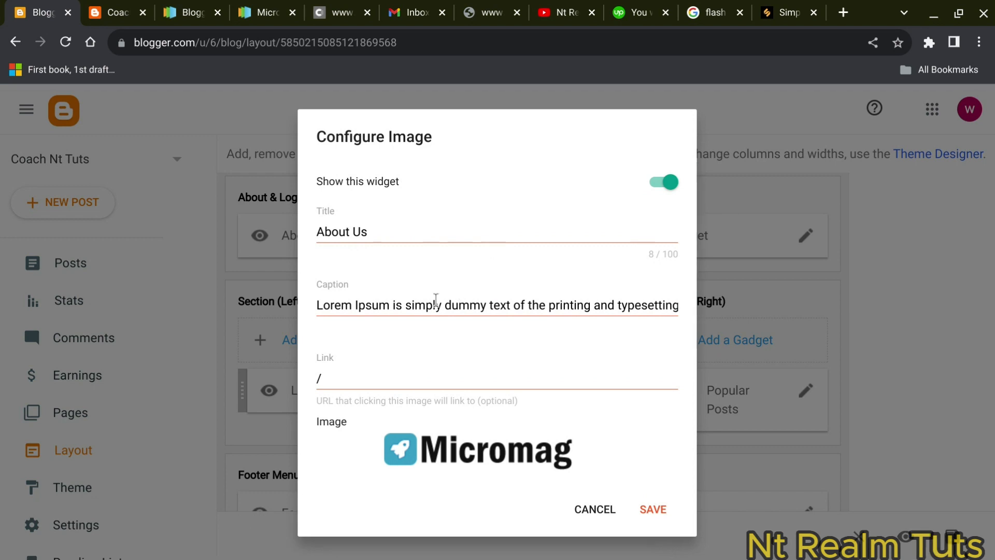
{"action": "scroll", "coordinate": [435, 299], "scroll_direction": "down", "scroll_amount": 2}
{"action": "scroll", "coordinate": [435, 299], "scroll_direction": "up", "scroll_amount": 2}
{"action": "left_click", "coordinate": [466, 302]}
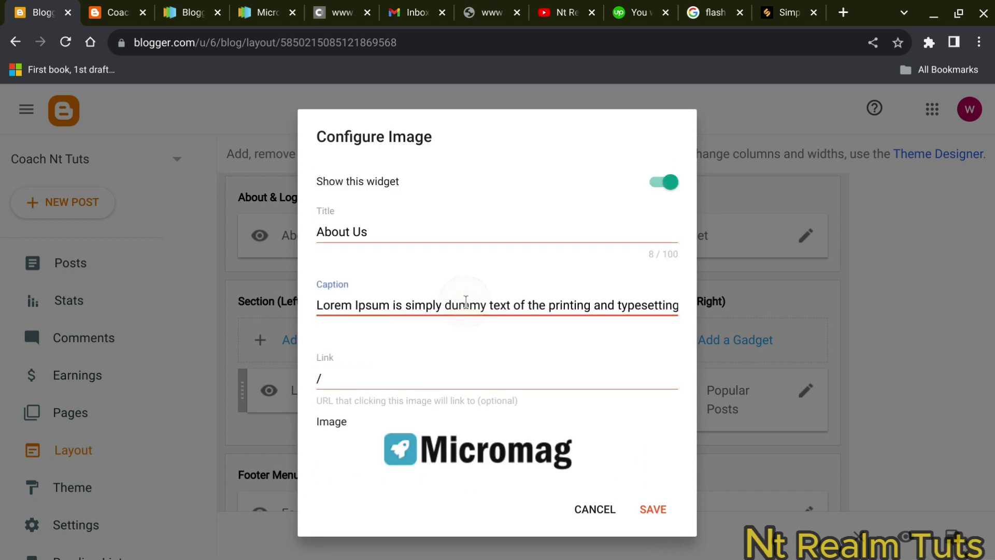
{"action": "key", "text": "ctrl+a"}
{"action": "key", "text": "BackSpace"}
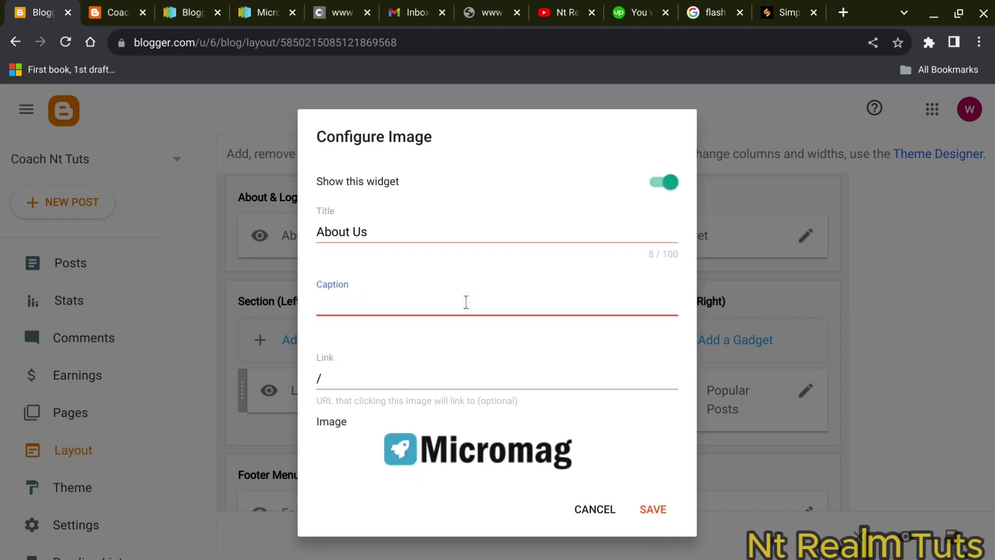
Step: Switch to the YouTube channel page, close the share dialog, and copy the full channel description
{"action": "left_click", "coordinate": [558, 22]}
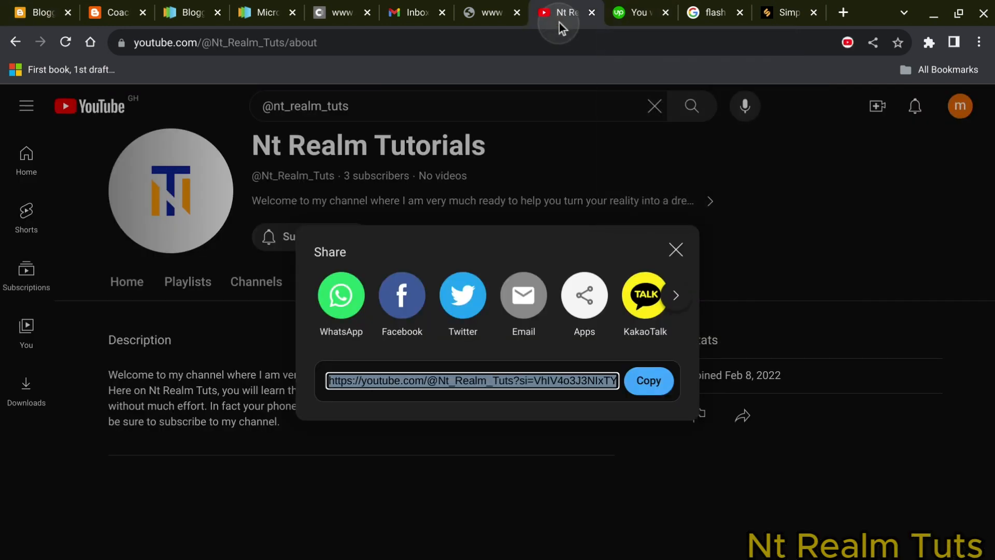
{"action": "left_click", "coordinate": [263, 402]}
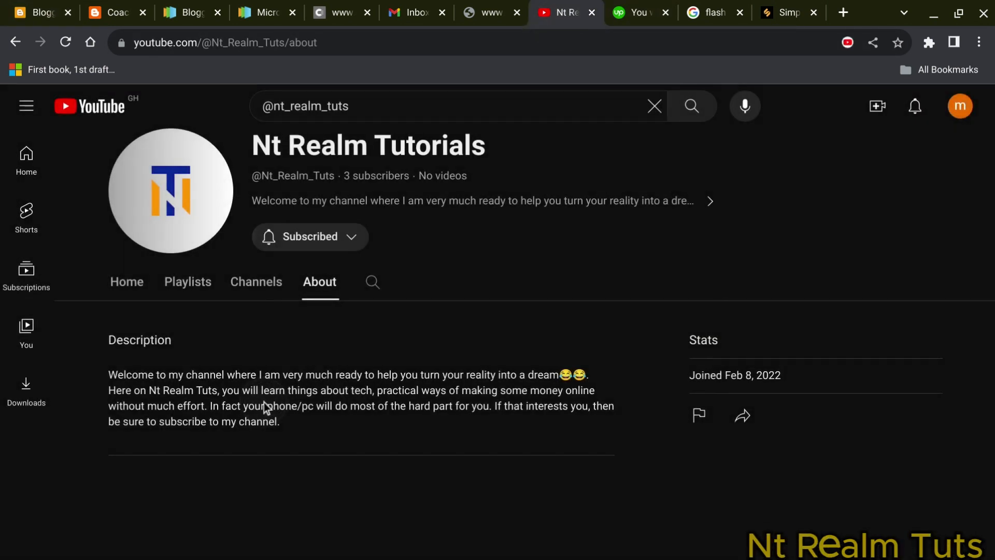
{"action": "double_click", "coordinate": [104, 371]}
{"action": "left_click_drag", "start_coordinate": [222, 394], "coordinate": [295, 461]}
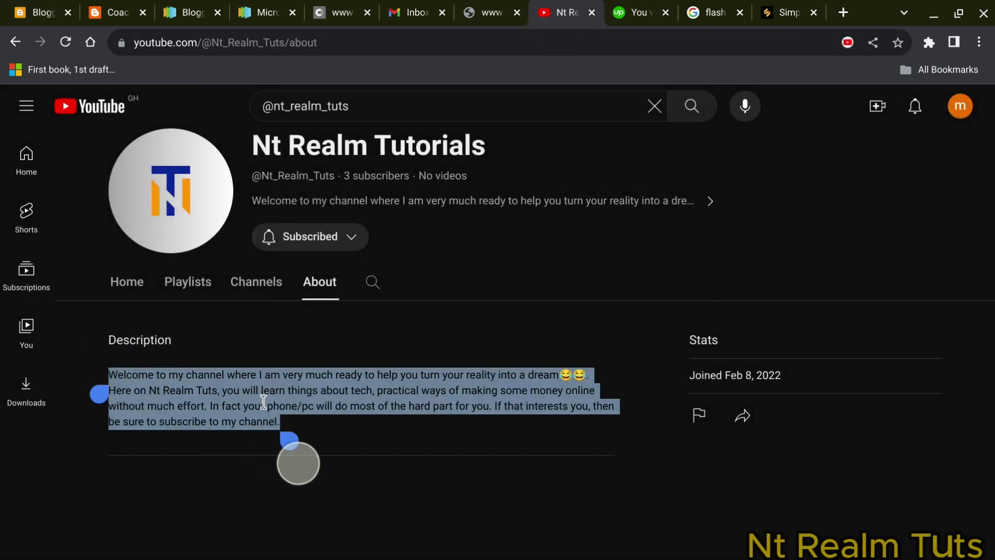
{"action": "left_click", "coordinate": [158, 352]}
Step: Return to Blogger and paste the copied channel description into the About Us caption
{"action": "left_click", "coordinate": [49, 15]}
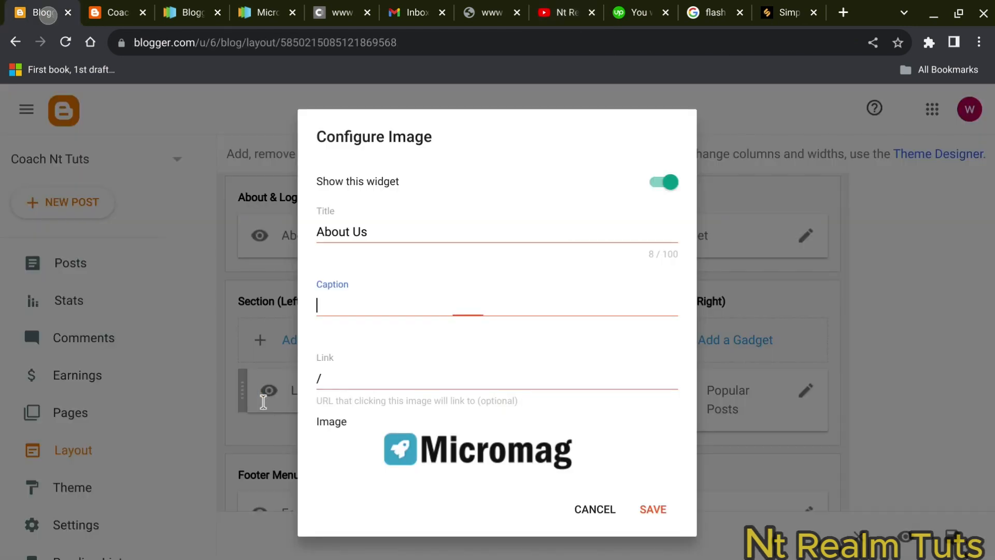
{"action": "left_click", "coordinate": [443, 307]}
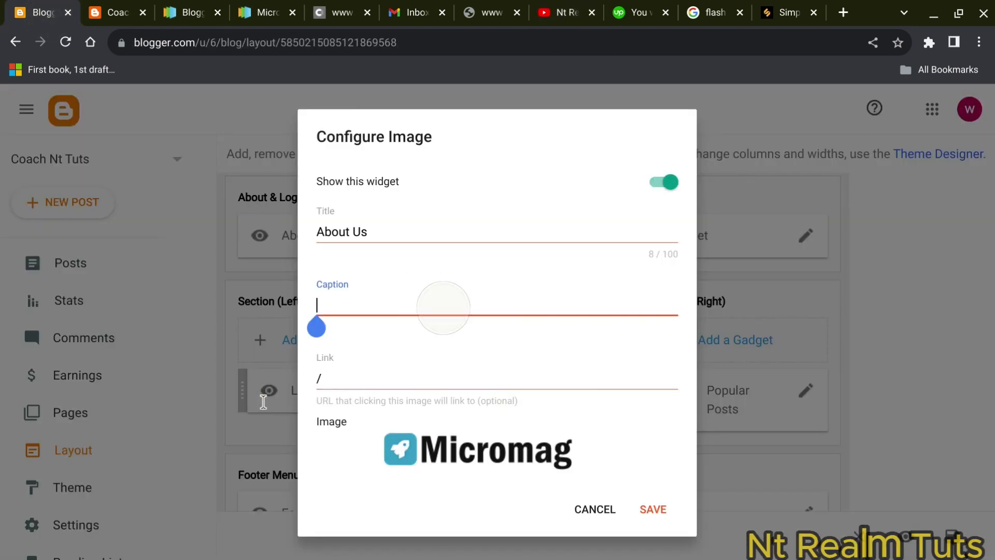
{"action": "left_click", "coordinate": [291, 282]}
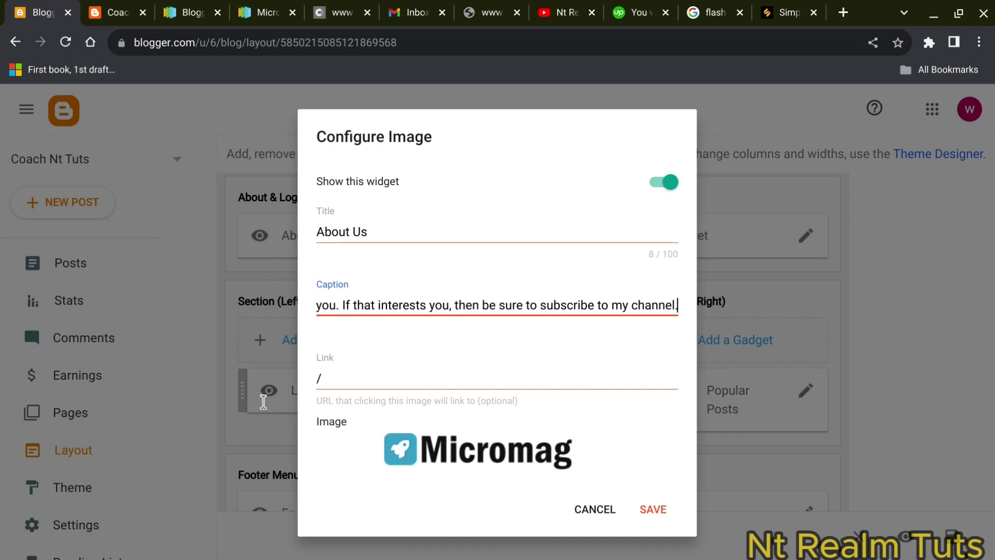
Step: Change the ending of the About Us caption from "subscribe to my channel." to "follow my blog."
{"action": "key", "text": "BackSpace"}
{"action": "key", "text": "BackSpace"}
{"action": "key", "text": "BackSpace"}
{"action": "key", "text": "BackSpace"}
{"action": "key", "text": "BackSpace"}
{"action": "key", "text": "BackSpace"}
{"action": "key", "text": "BackSpace"}
{"action": "key", "text": "BackSpace"}
{"action": "key", "text": "BackSpace"}
{"action": "key", "text": "BackSpace"}
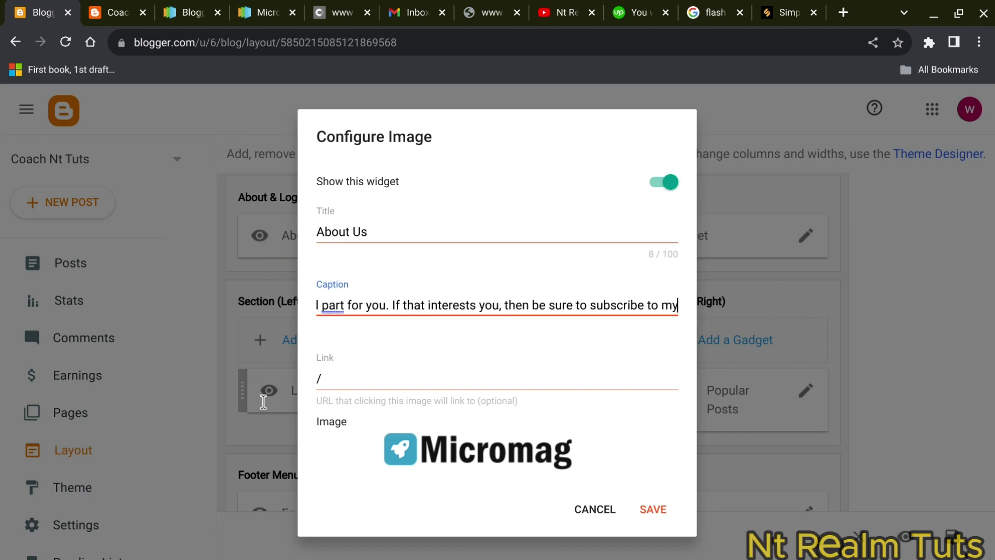
{"action": "key", "text": "BackSpace"}
{"action": "key", "text": "BackSpace"}
{"action": "key", "text": "BackSpace"}
{"action": "key", "text": "BackSpace"}
{"action": "key", "text": "BackSpace"}
{"action": "key", "text": "BackSpace"}
{"action": "key", "text": "BackSpace"}
{"action": "key", "text": "BackSpace"}
{"action": "key", "text": "BackSpace"}
{"action": "key", "text": "BackSpace"}
{"action": "key", "text": "BackSpace"}
{"action": "key", "text": "BackSpace"}
{"action": "key", "text": "BackSpace"}
{"action": "key", "text": "BackSpace"}
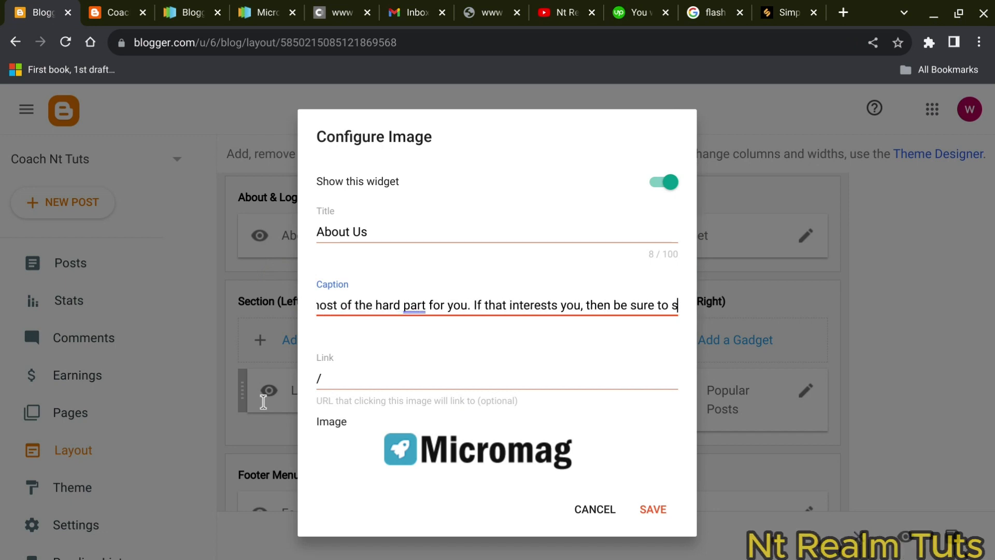
{"action": "type", "text": "fol"}
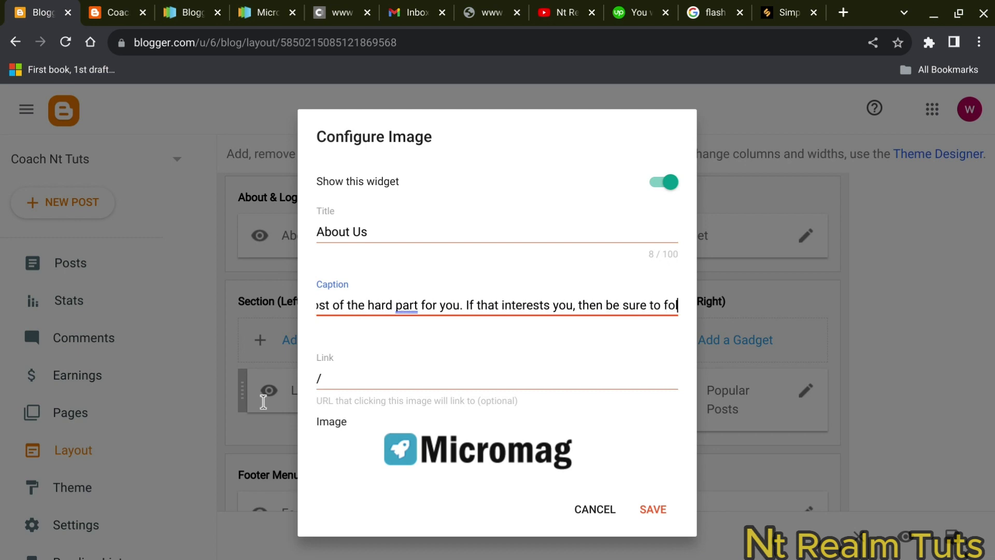
{"action": "type", "text": "low my"}
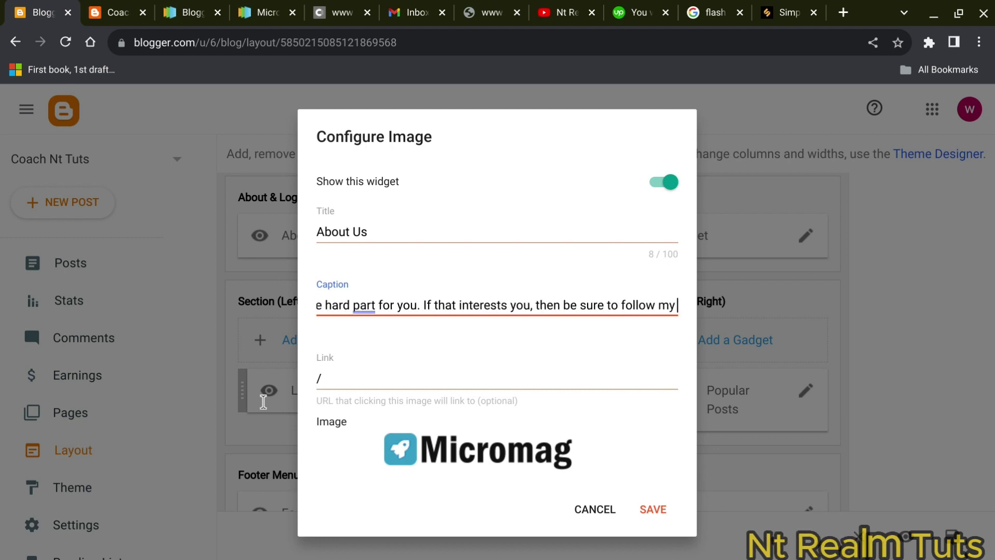
{"action": "type", "text": " blog."}
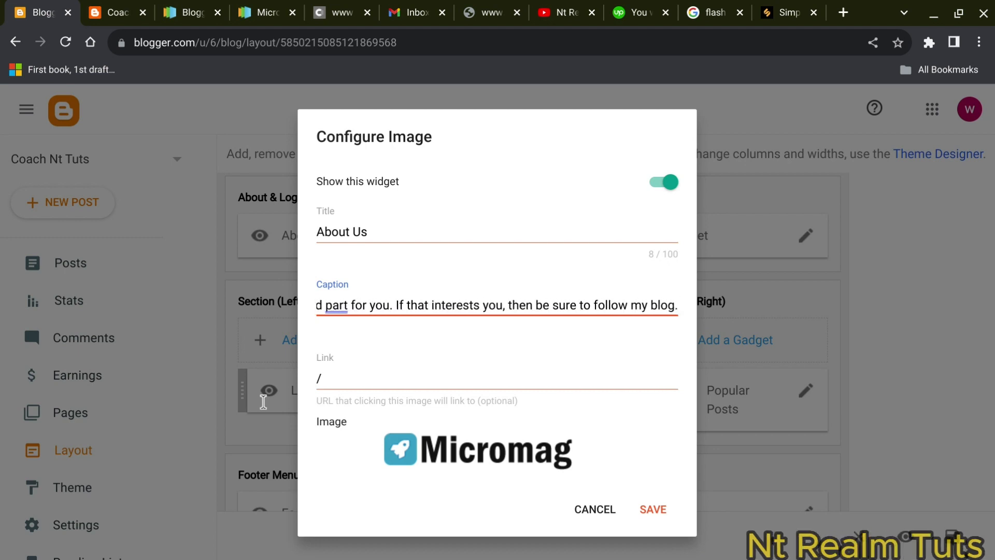
Step: Replace "channel" with "blog" in the caption's opening phrase so it reads "Welcome to my blog where"
{"action": "key", "text": "Home"}
{"action": "key", "text": "Right"}
{"action": "key", "text": "Right"}
{"action": "key", "text": "Right"}
{"action": "key", "text": "Right"}
{"action": "key", "text": "Right"}
{"action": "key", "text": "Right"}
{"action": "key", "text": "Right"}
{"action": "key", "text": "Right"}
{"action": "key", "text": "Right"}
{"action": "key", "text": "Right"}
{"action": "key", "text": "Right"}
{"action": "key", "text": "Right"}
{"action": "key", "text": "Right"}
{"action": "key", "text": "Right"}
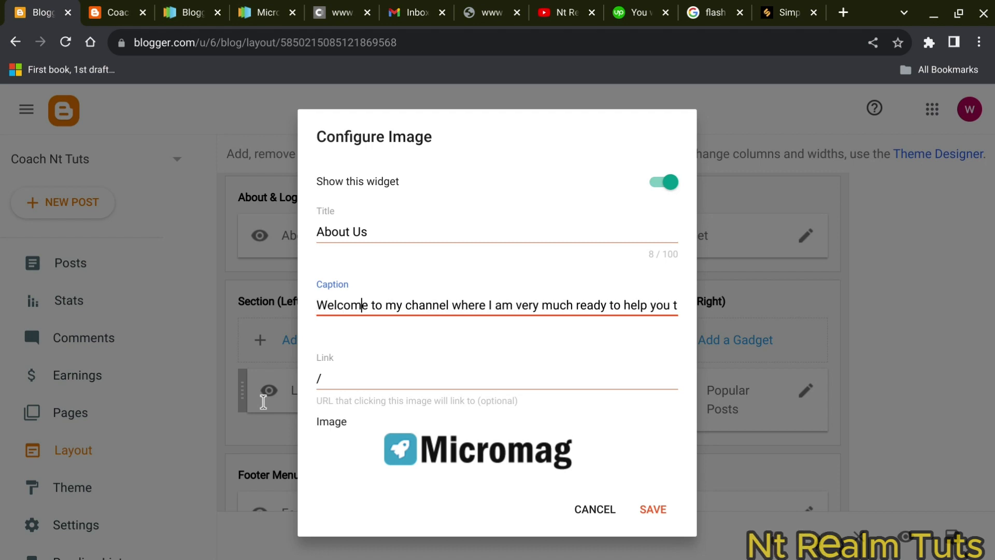
{"action": "key", "text": "BackSpace"}
{"action": "key", "text": "BackSpace"}
{"action": "key", "text": "BackSpace"}
{"action": "key", "text": "BackSpace"}
{"action": "key", "text": "BackSpace"}
{"action": "key", "text": "BackSpace"}
{"action": "key", "text": "BackSpace"}
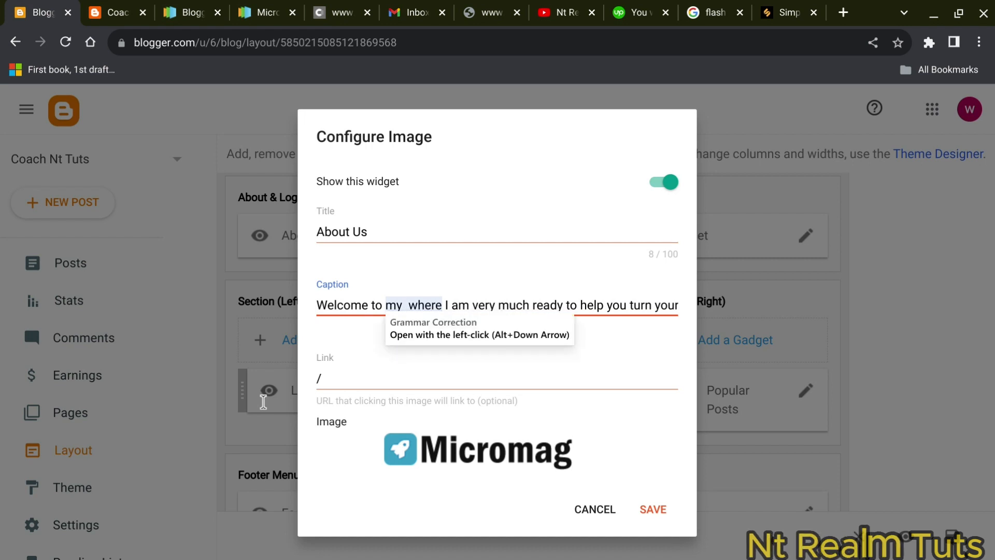
{"action": "type", "text": "blog"}
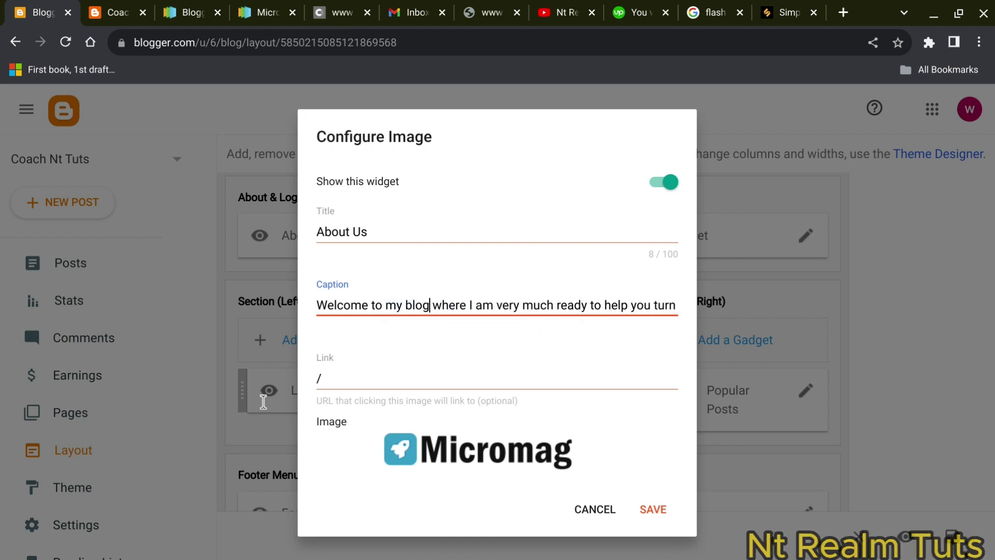
Step: Clear the About Us link, copy the channel's share link on the YouTube page, and paste it into the link in Blogger
{"action": "key", "text": "Tab"}
{"action": "key", "text": "BackSpace"}
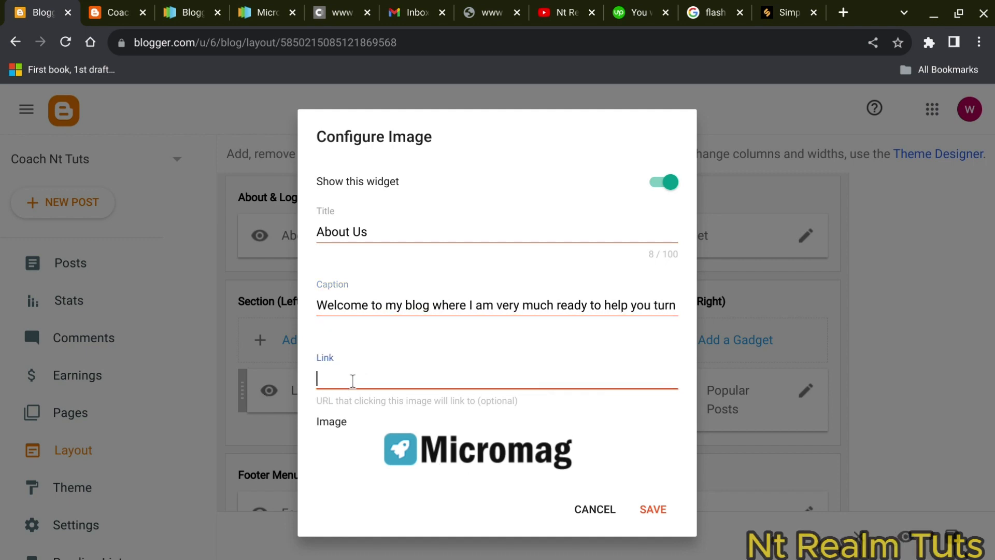
{"action": "left_click", "coordinate": [554, 13]}
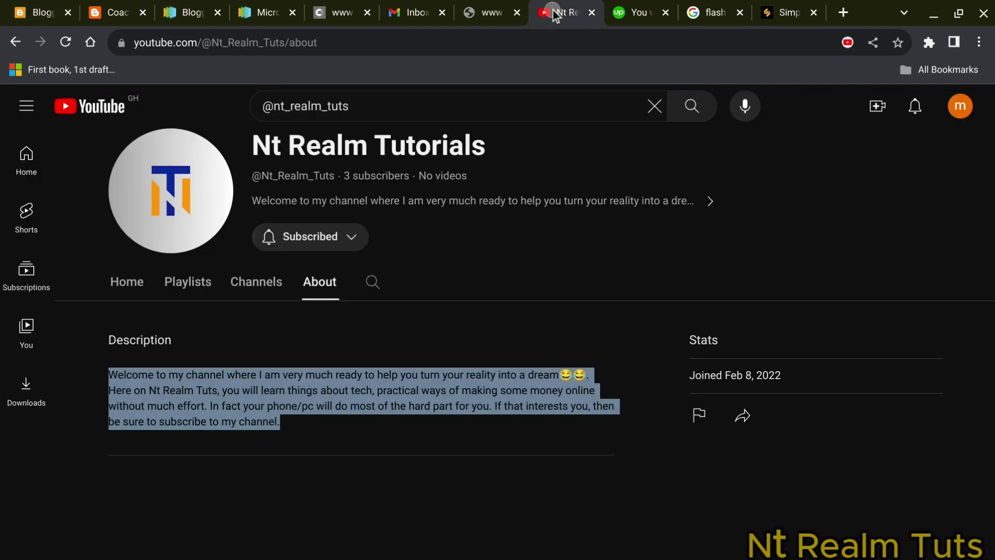
{"action": "left_click", "coordinate": [743, 415]}
{"action": "left_click", "coordinate": [777, 450]}
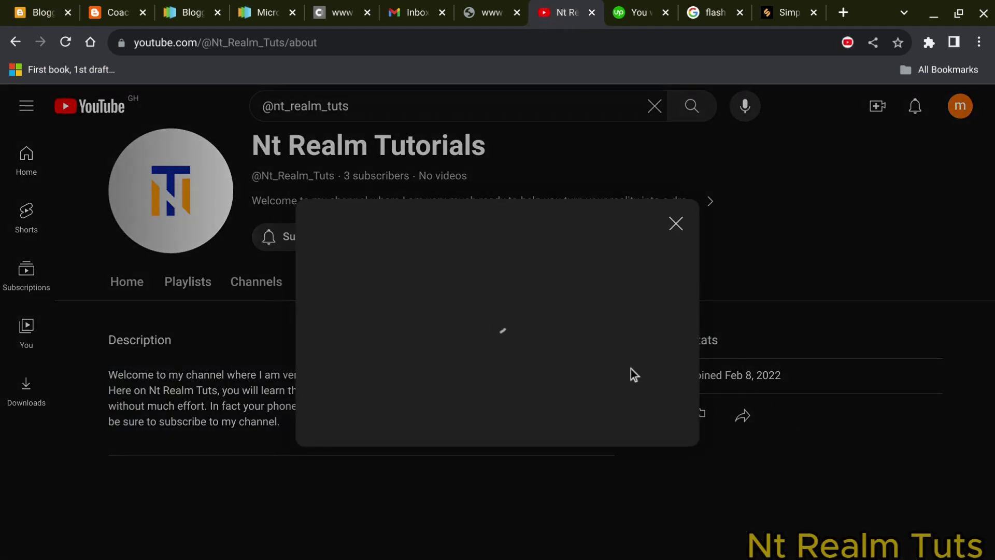
{"action": "left_click", "coordinate": [648, 381]}
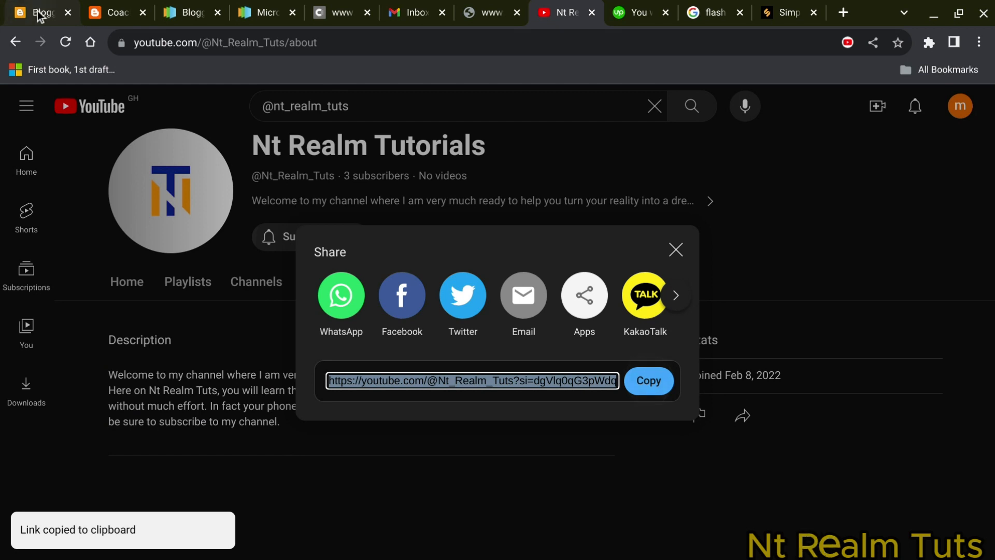
{"action": "left_click", "coordinate": [39, 15]}
{"action": "key", "text": "ctrl+v"}
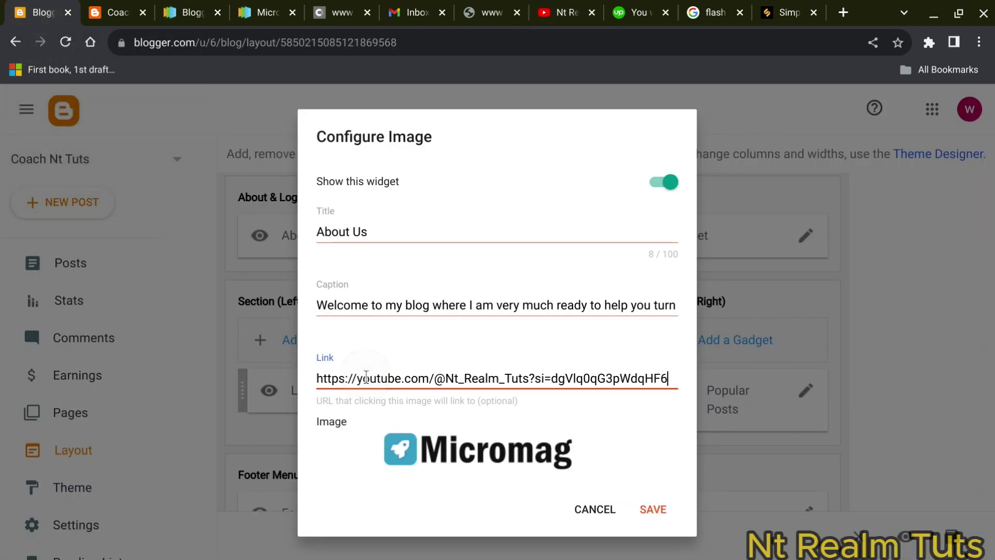
Step: Switch the About Us image source to upload from computer and choose Nt Logo Design.png from Downloads
{"action": "scroll", "coordinate": [366, 377], "scroll_direction": "down", "scroll_amount": 5}
{"action": "scroll", "coordinate": [367, 377], "scroll_direction": "up", "scroll_amount": 2}
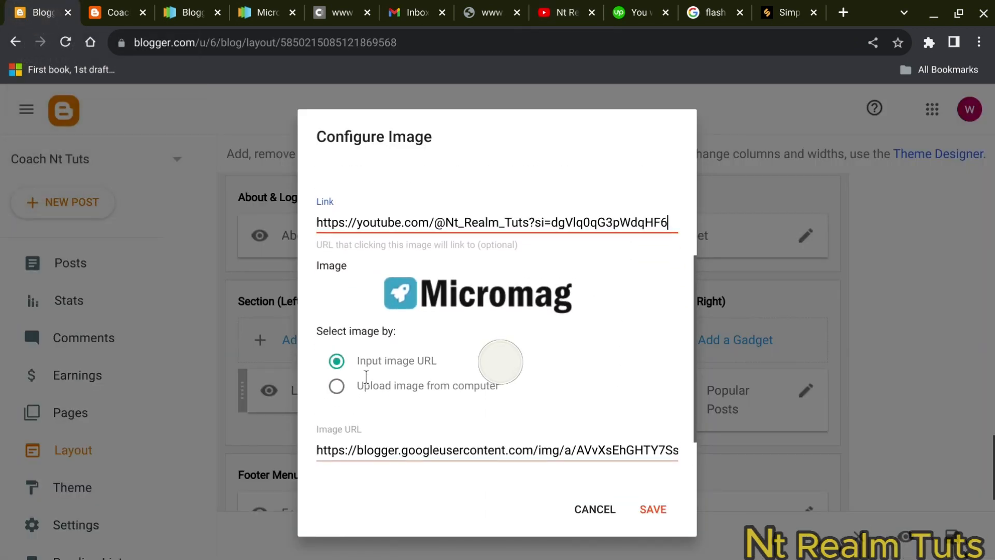
{"action": "left_click", "coordinate": [343, 409]}
{"action": "scroll", "coordinate": [550, 389], "scroll_direction": "down", "scroll_amount": 2}
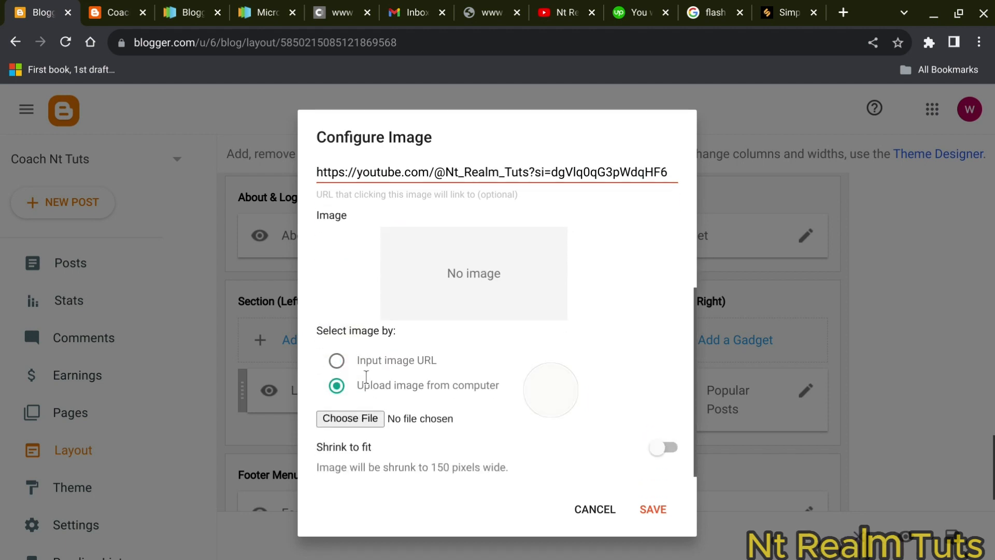
{"action": "left_click", "coordinate": [366, 417]}
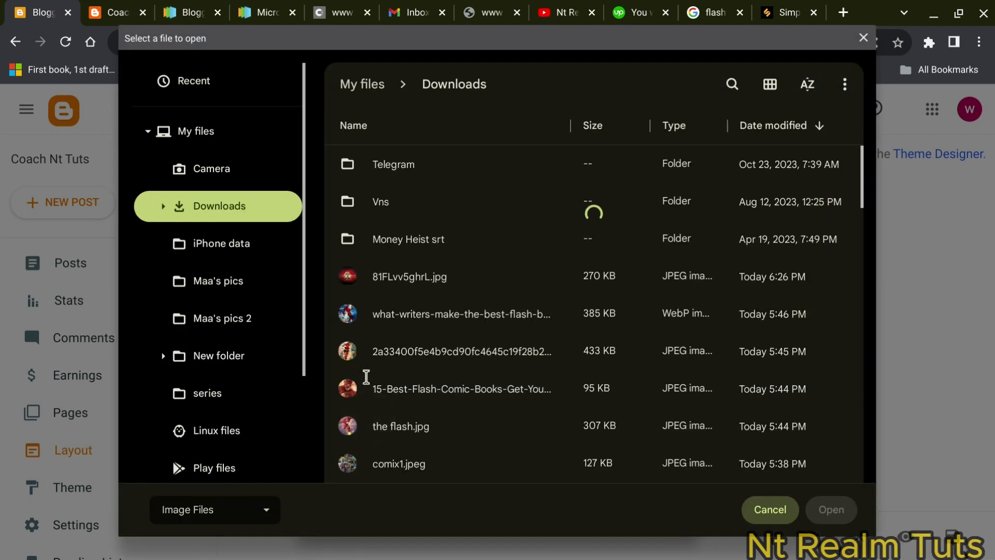
{"action": "scroll", "coordinate": [367, 377], "scroll_direction": "down", "scroll_amount": 5}
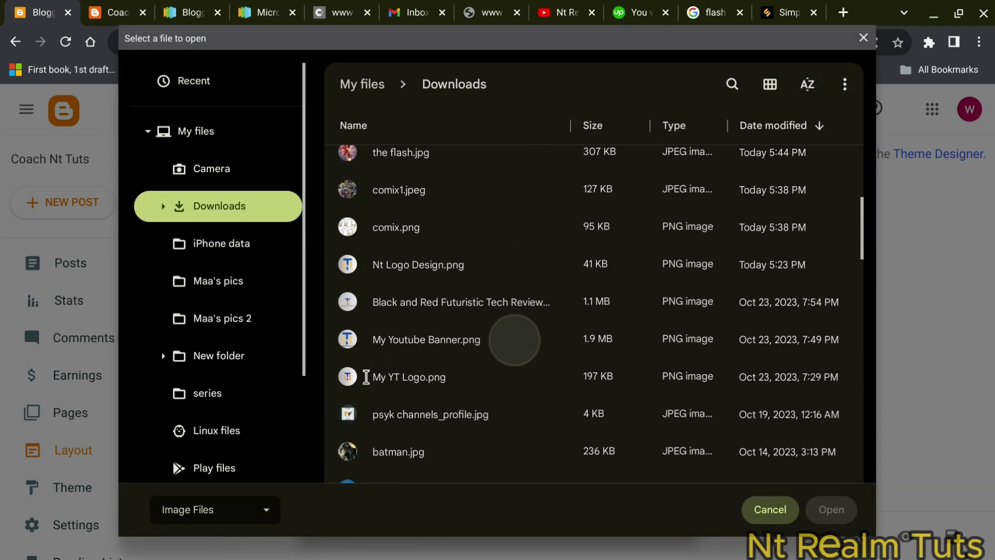
{"action": "left_click", "coordinate": [449, 264]}
{"action": "left_click", "coordinate": [834, 516]}
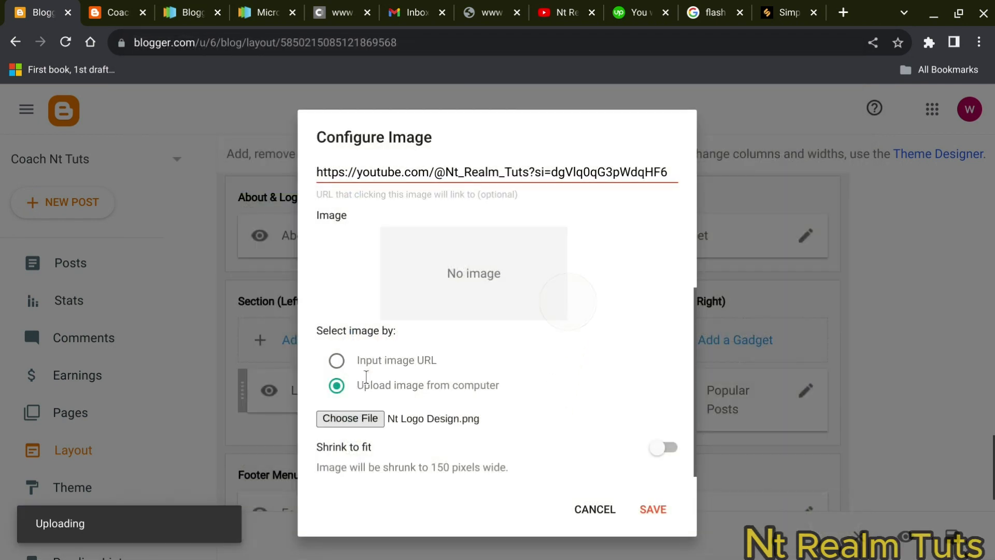
Step: Review the About Us settings and uploaded logo preview, and save the gadget
{"action": "scroll", "coordinate": [367, 377], "scroll_direction": "up", "scroll_amount": 4}
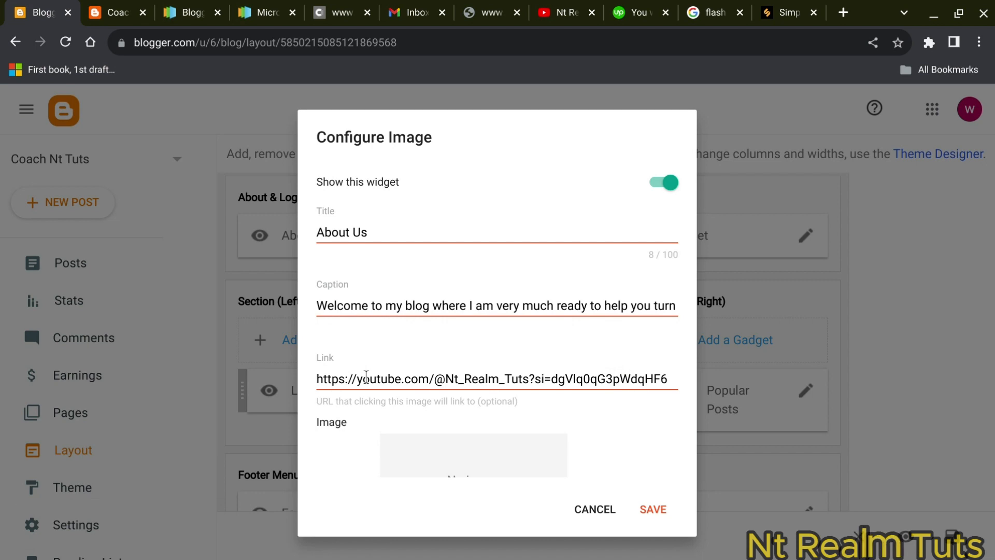
{"action": "scroll", "coordinate": [367, 377], "scroll_direction": "down", "scroll_amount": 4}
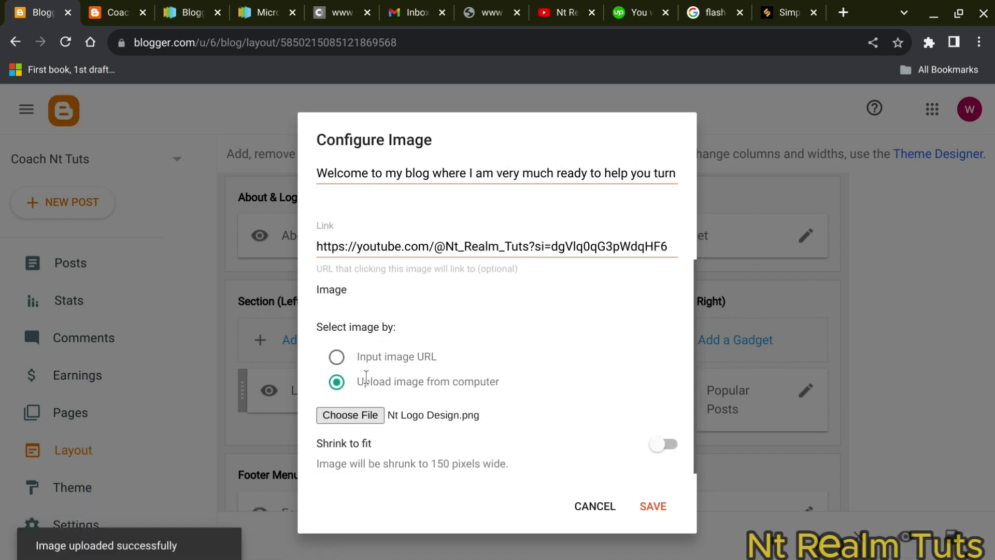
{"action": "scroll", "coordinate": [367, 377], "scroll_direction": "up", "scroll_amount": 2}
{"action": "scroll", "coordinate": [366, 377], "scroll_direction": "up", "scroll_amount": 1}
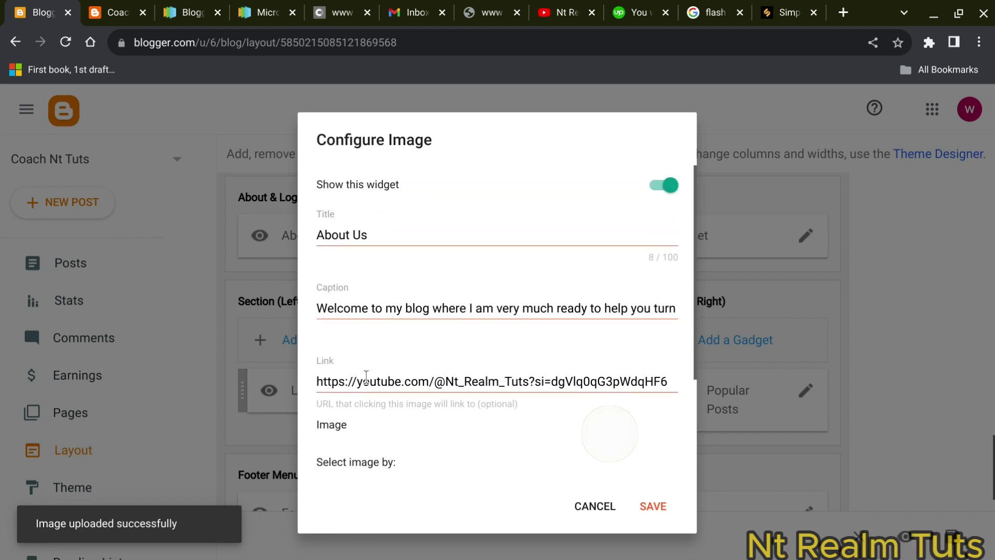
{"action": "scroll", "coordinate": [367, 377], "scroll_direction": "down", "scroll_amount": 5}
{"action": "scroll", "coordinate": [367, 377], "scroll_direction": "down", "scroll_amount": 2}
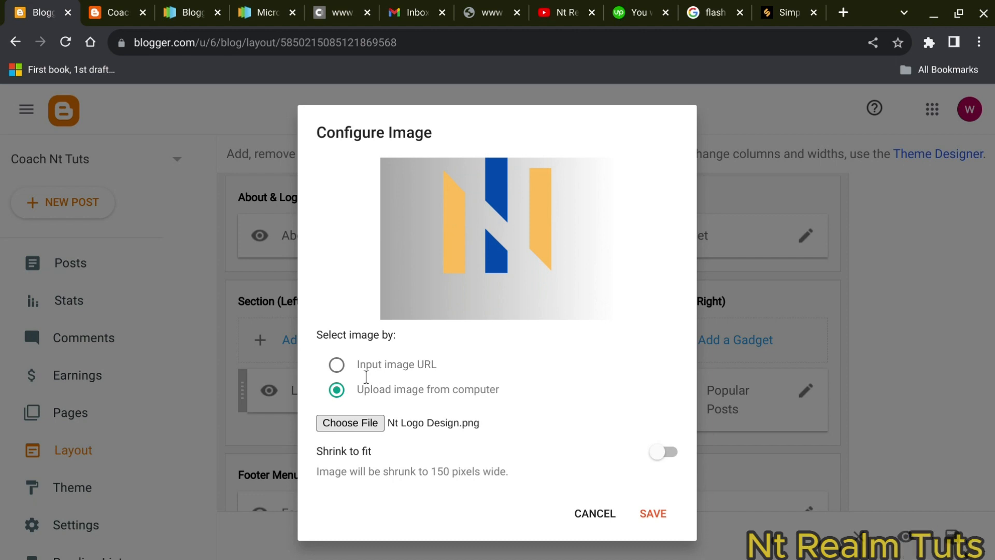
{"action": "scroll", "coordinate": [575, 440], "scroll_direction": "up", "scroll_amount": 2}
{"action": "scroll", "coordinate": [576, 440], "scroll_direction": "down", "scroll_amount": 2}
{"action": "left_click", "coordinate": [654, 513]}
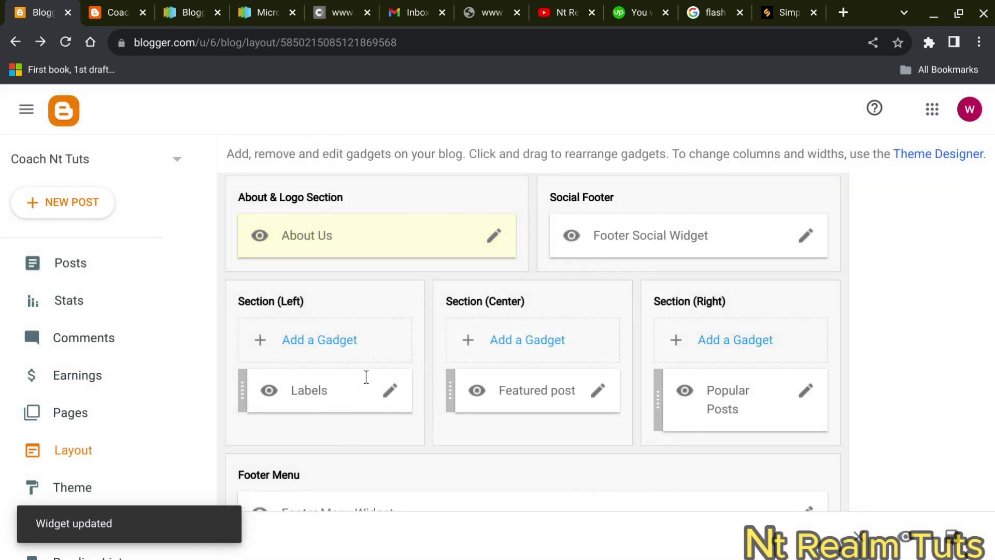
Step: Open the Footer Menu Widget, edit its Contact Us item, and clear the site URL
{"action": "scroll", "coordinate": [588, 444], "scroll_direction": "down", "scroll_amount": 1}
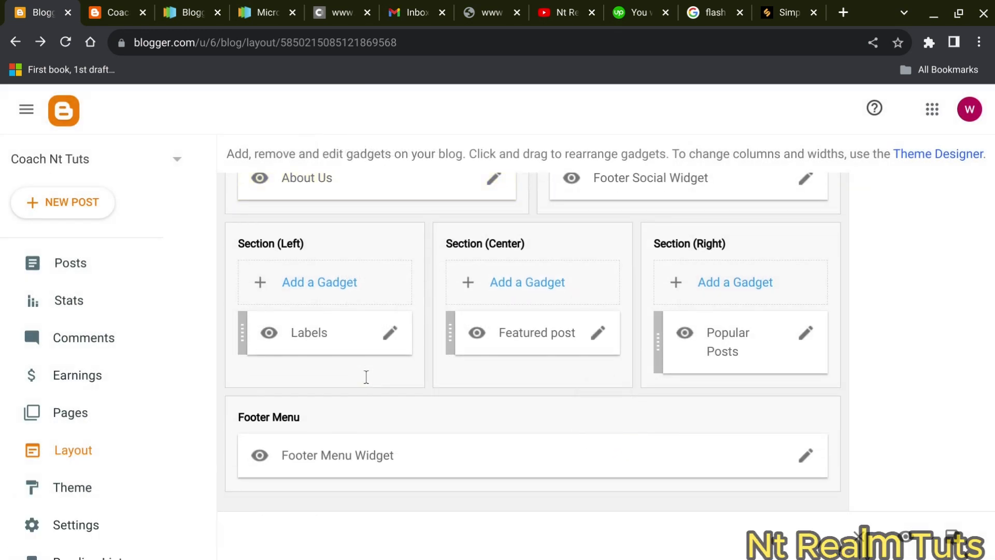
{"action": "scroll", "coordinate": [604, 445], "scroll_direction": "down", "scroll_amount": 1}
{"action": "scroll", "coordinate": [660, 421], "scroll_direction": "down", "scroll_amount": 1}
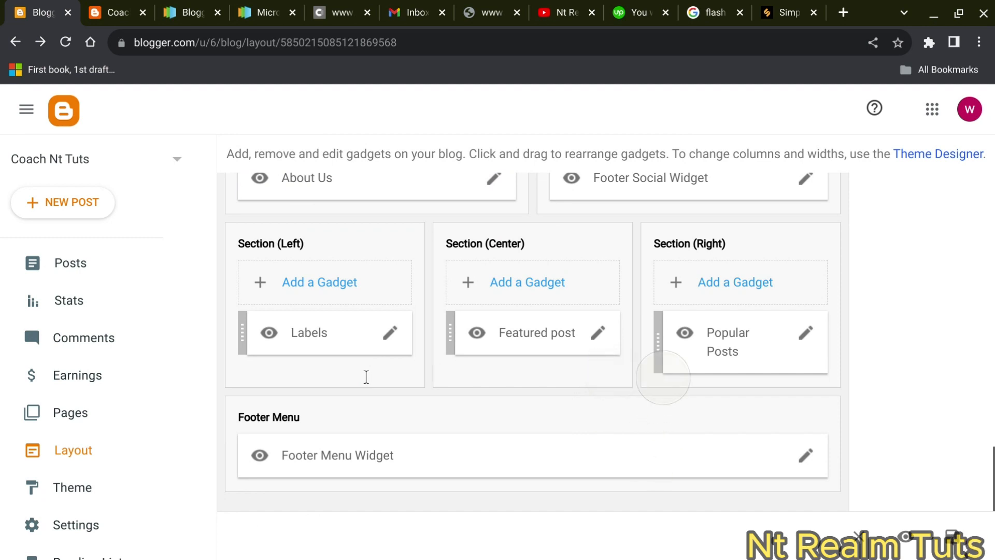
{"action": "left_click", "coordinate": [805, 455]}
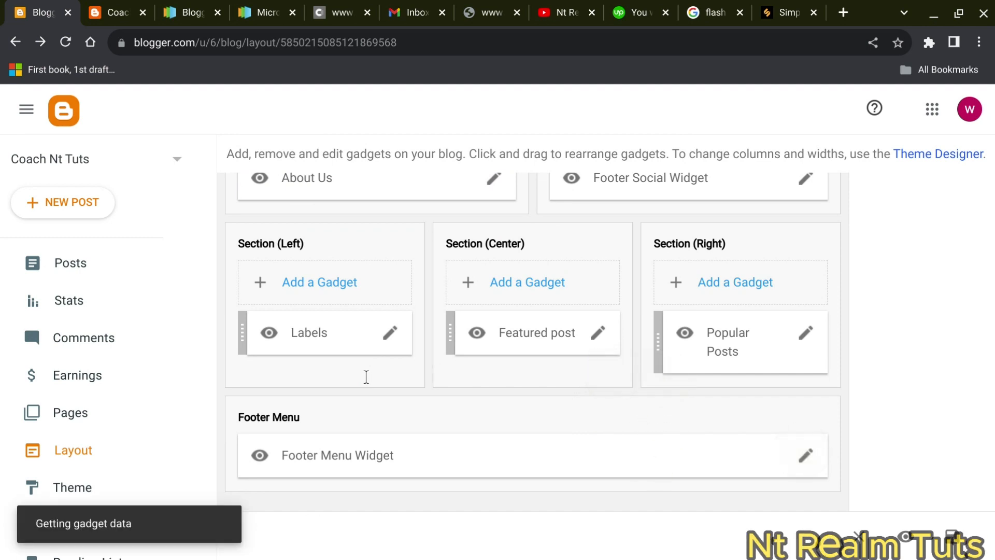
{"action": "scroll", "coordinate": [624, 315], "scroll_direction": "down", "scroll_amount": 2}
{"action": "scroll", "coordinate": [624, 316], "scroll_direction": "down", "scroll_amount": 3}
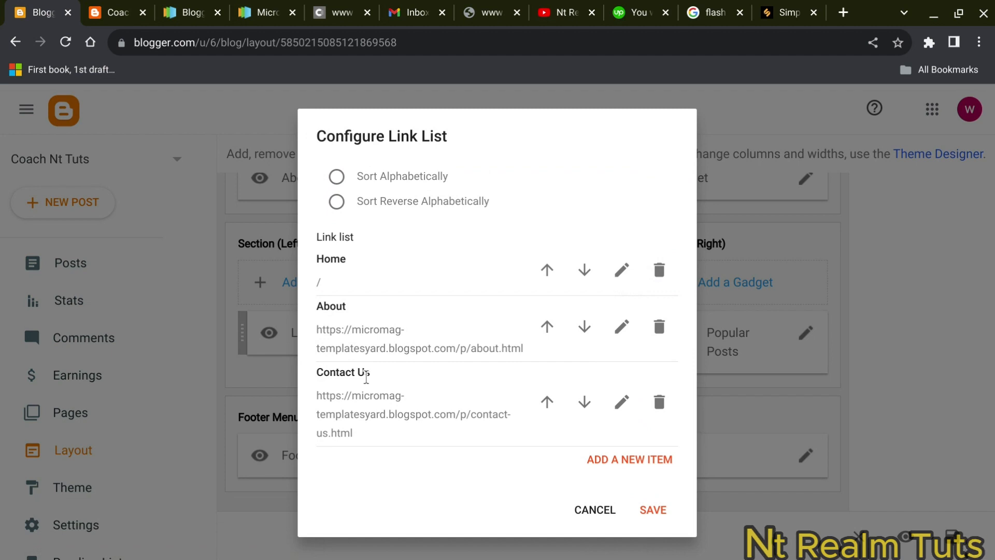
{"action": "left_click", "coordinate": [622, 402]}
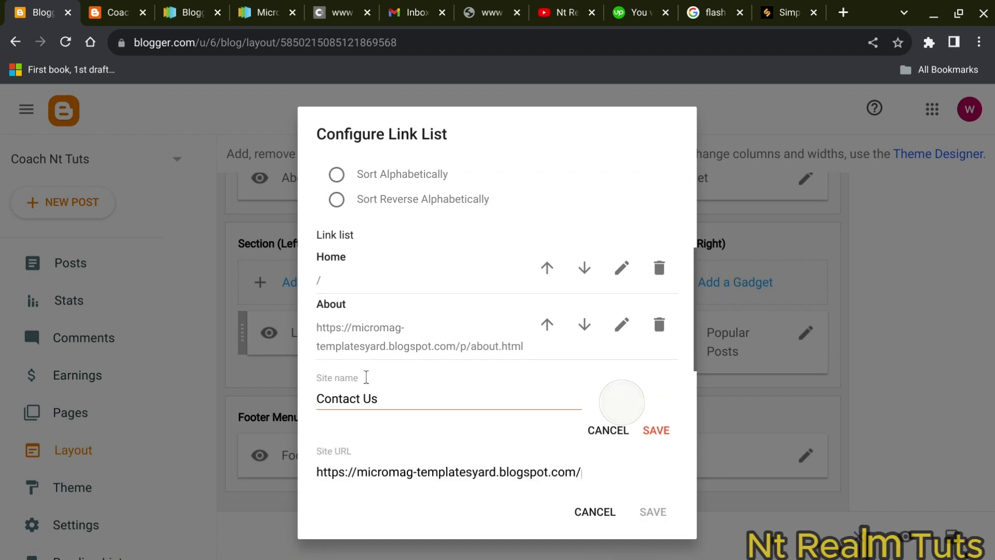
{"action": "scroll", "coordinate": [493, 331], "scroll_direction": "down", "scroll_amount": 2}
{"action": "left_click", "coordinate": [489, 354]}
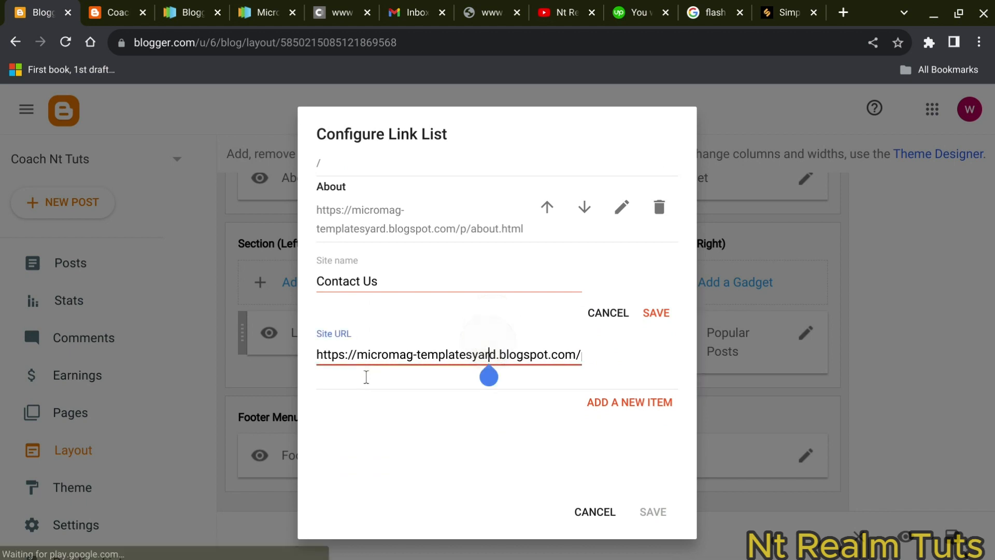
{"action": "key", "text": "ctrl+a"}
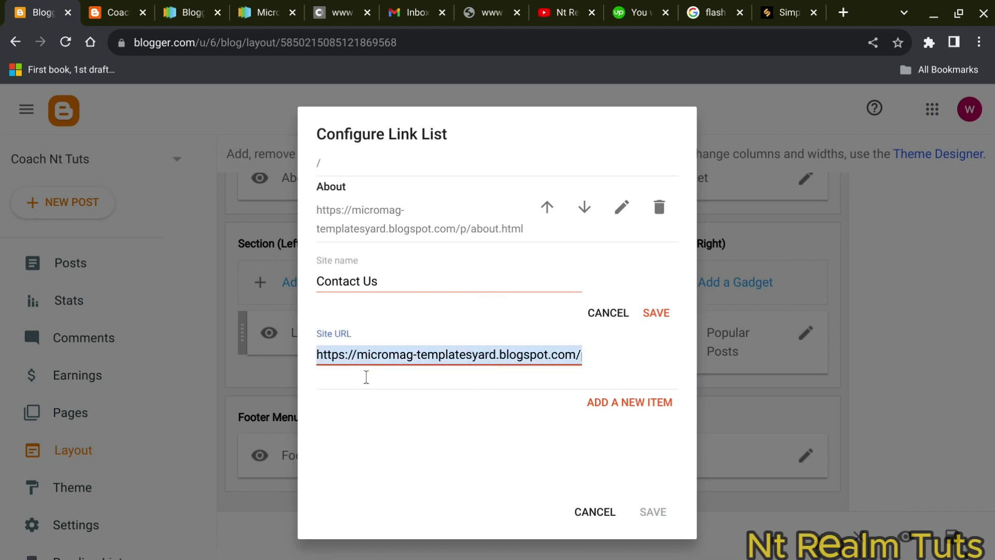
{"action": "key", "text": "BackSpace"}
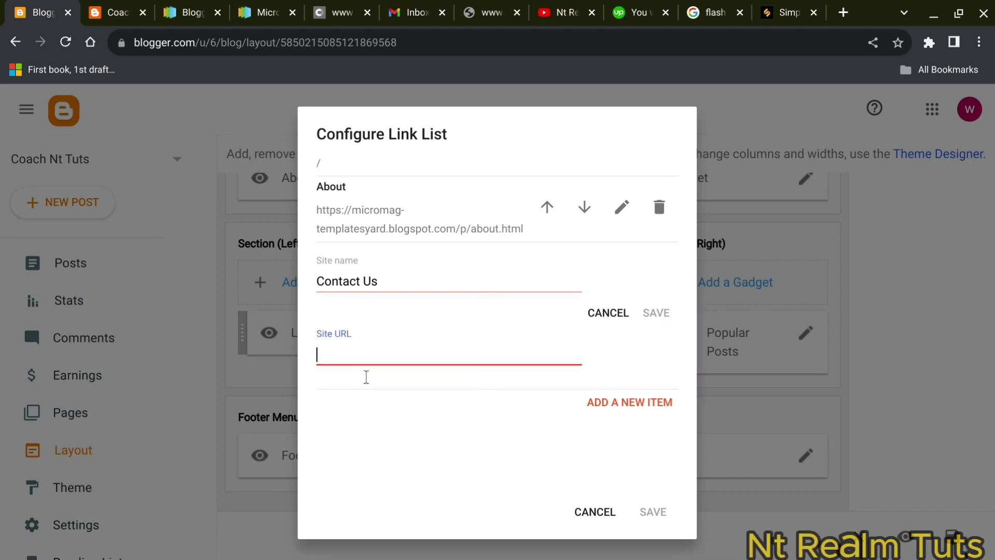
Step: Copy the share link from the YouTube channel page, paste it as the Contact Us site URL in Blogger, and save the widget
{"action": "left_click", "coordinate": [546, 19]}
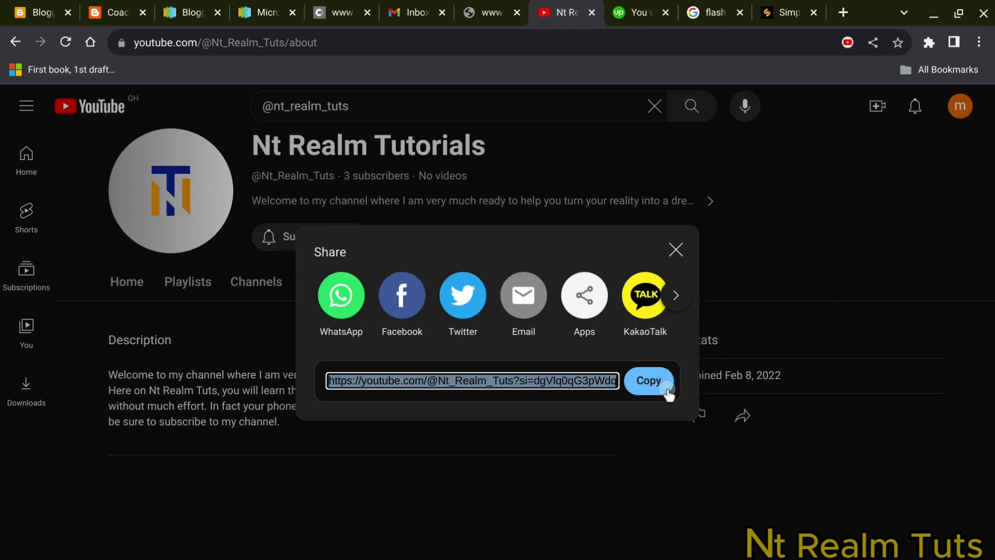
{"action": "left_click", "coordinate": [649, 381]}
{"action": "left_click", "coordinate": [36, 7]}
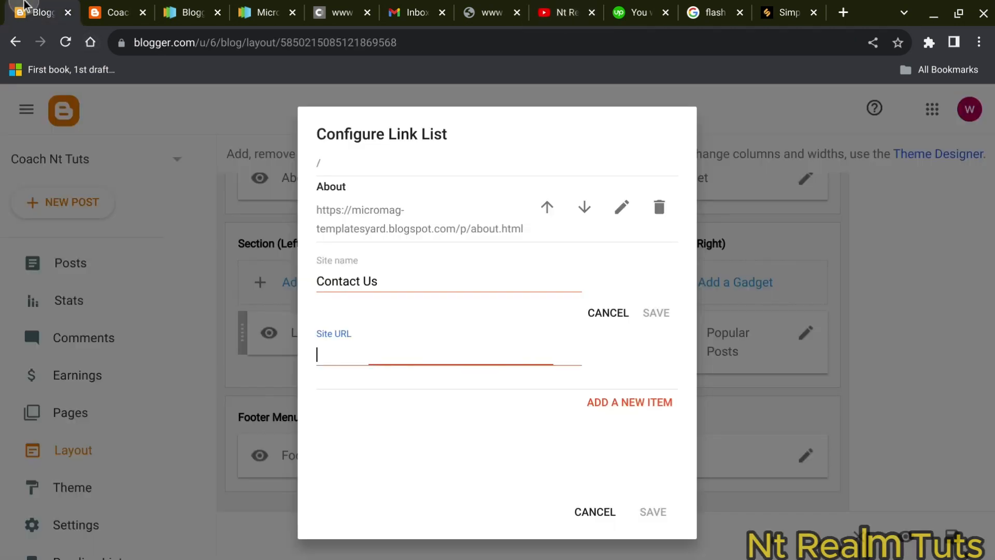
{"action": "key", "text": "ctrl+v"}
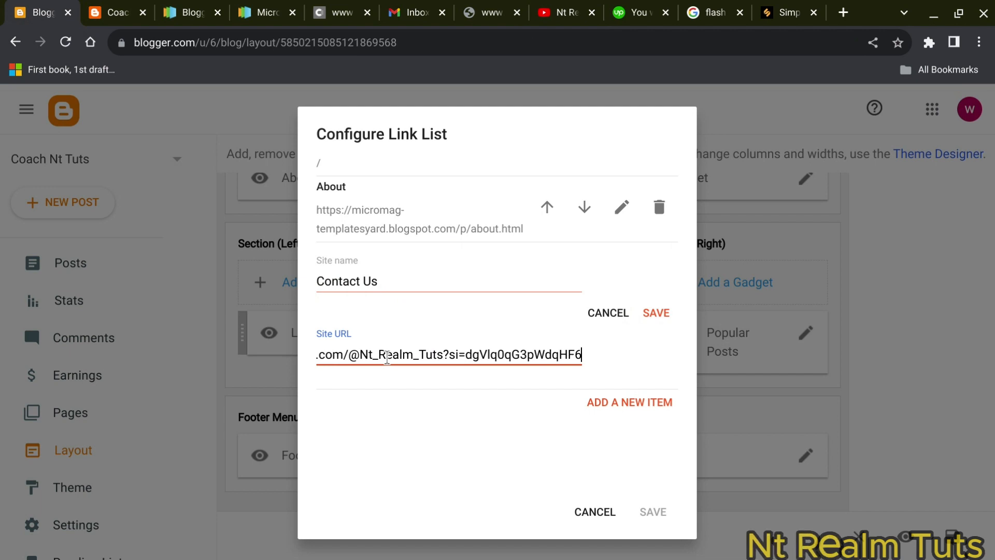
{"action": "key", "text": "Return"}
{"action": "key", "text": "Return"}
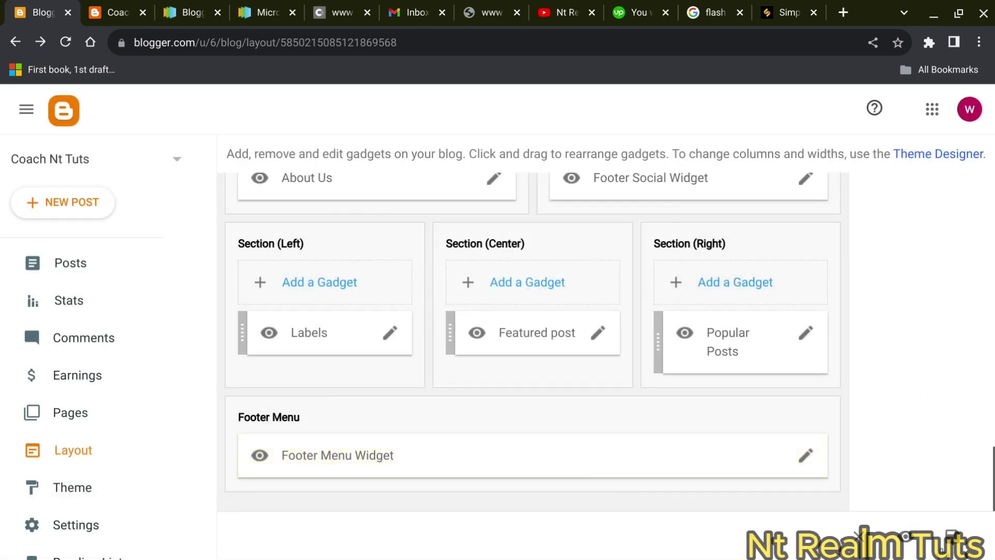
Step: Preview the customized blog layout in a separate tab and return to the layout editor
{"action": "left_click", "coordinate": [906, 542]}
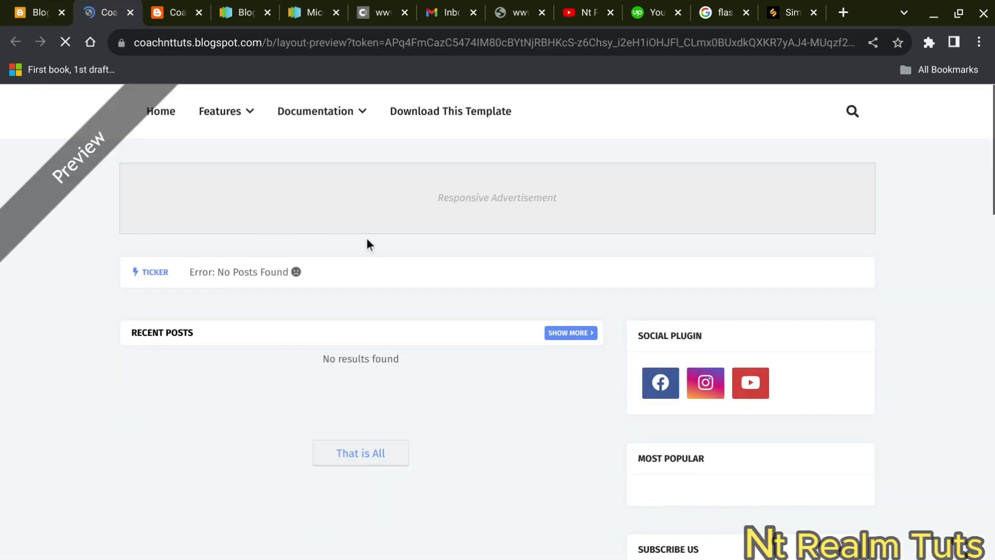
{"action": "mouse_move", "coordinate": [394, 111]}
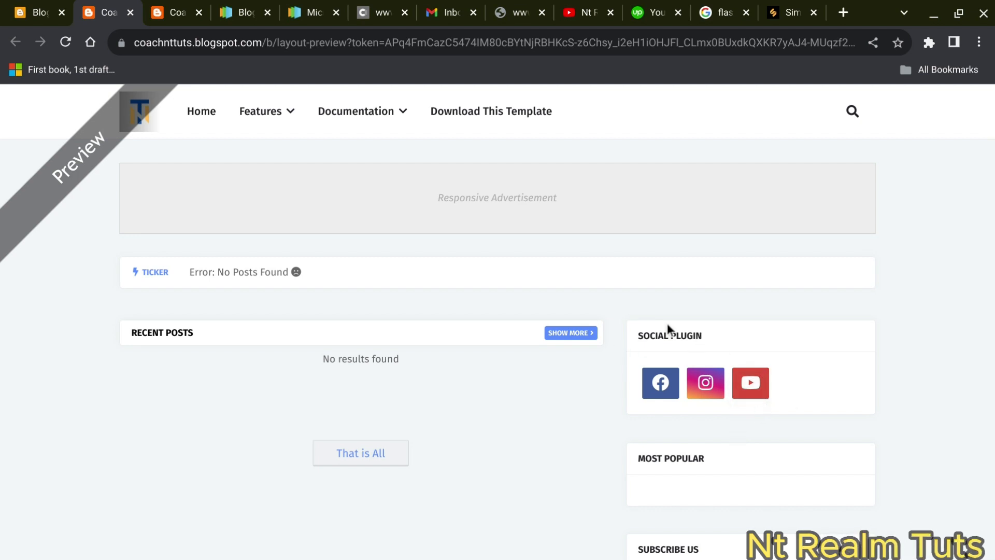
{"action": "left_click", "coordinate": [20, 13]}
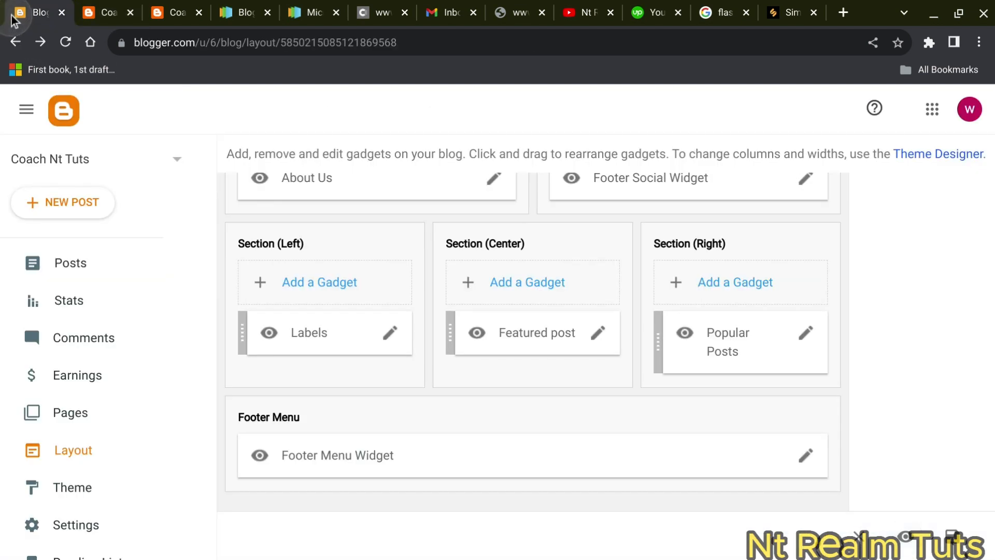
Step: View the live blog and look over its home page from header to footer
{"action": "scroll", "coordinate": [57, 306], "scroll_direction": "down", "scroll_amount": 3}
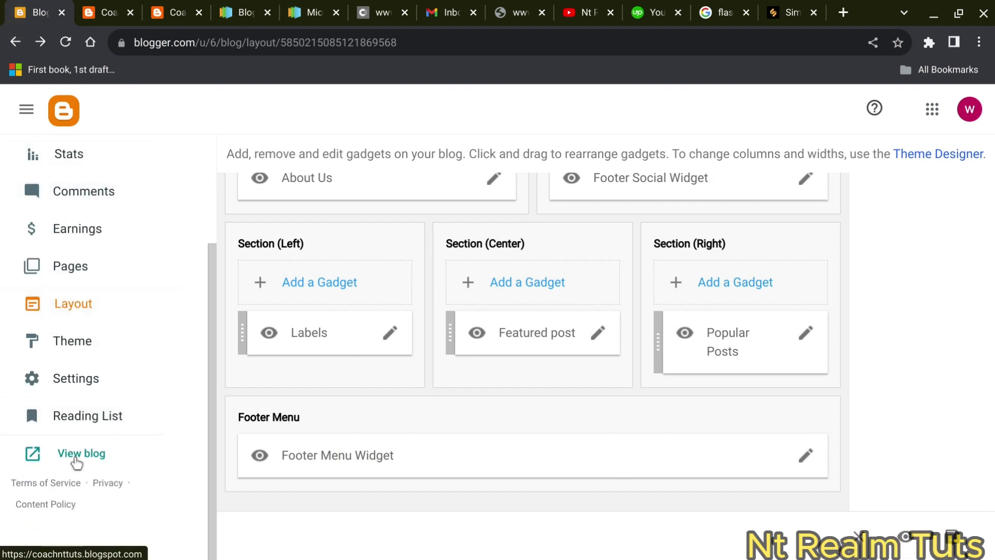
{"action": "left_click", "coordinate": [90, 455]}
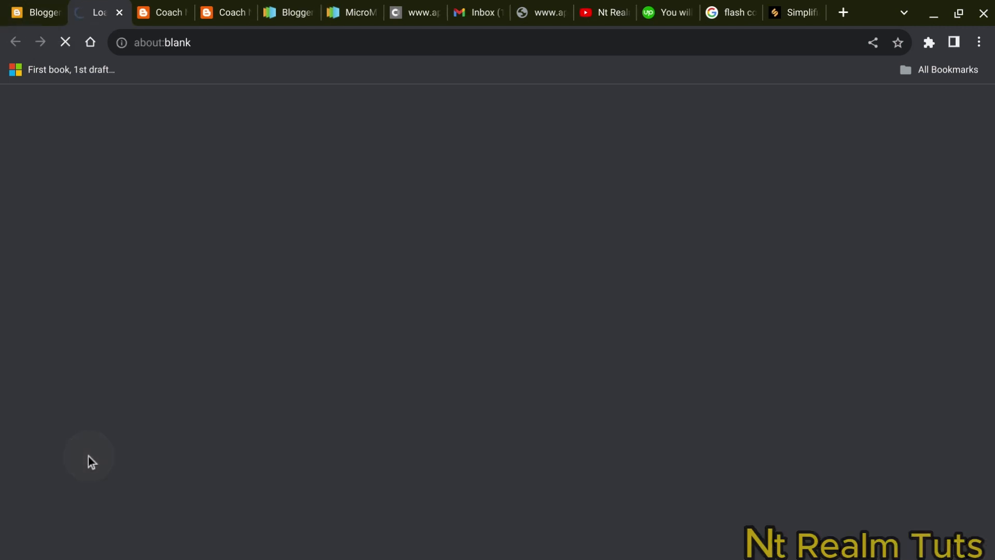
{"action": "scroll", "coordinate": [440, 244], "scroll_direction": "down", "scroll_amount": 1}
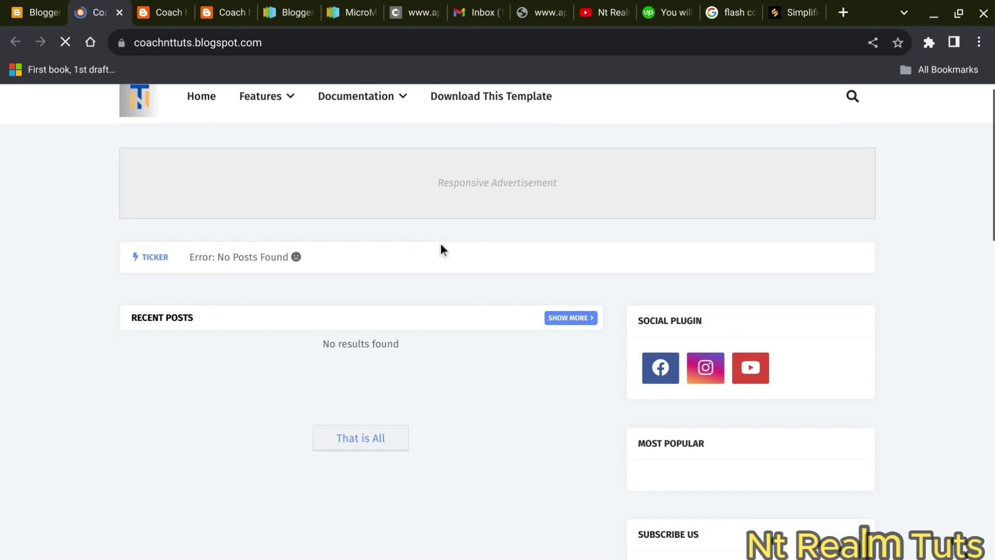
{"action": "scroll", "coordinate": [441, 243], "scroll_direction": "up", "scroll_amount": 1}
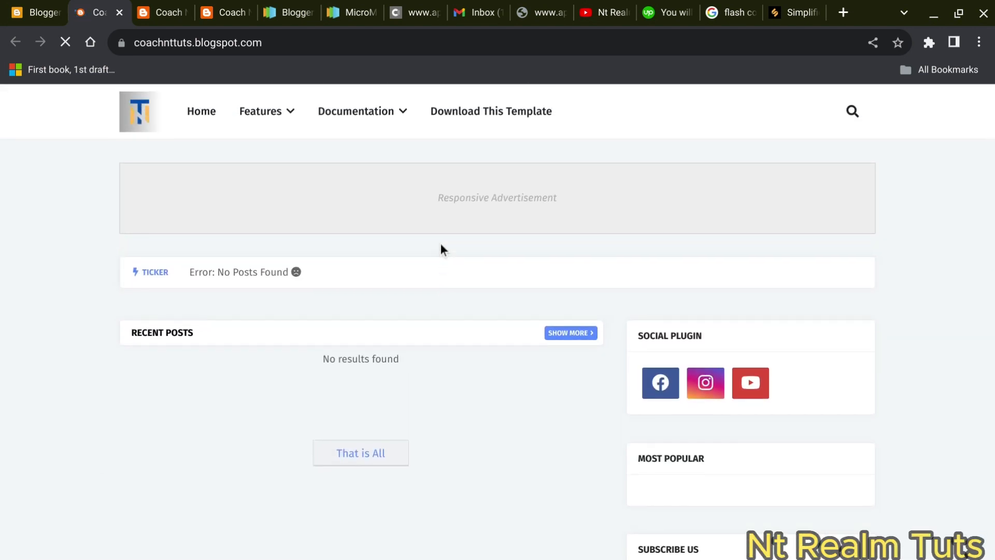
{"action": "scroll", "coordinate": [510, 313], "scroll_direction": "down", "scroll_amount": 5}
{"action": "scroll", "coordinate": [510, 313], "scroll_direction": "up", "scroll_amount": 5}
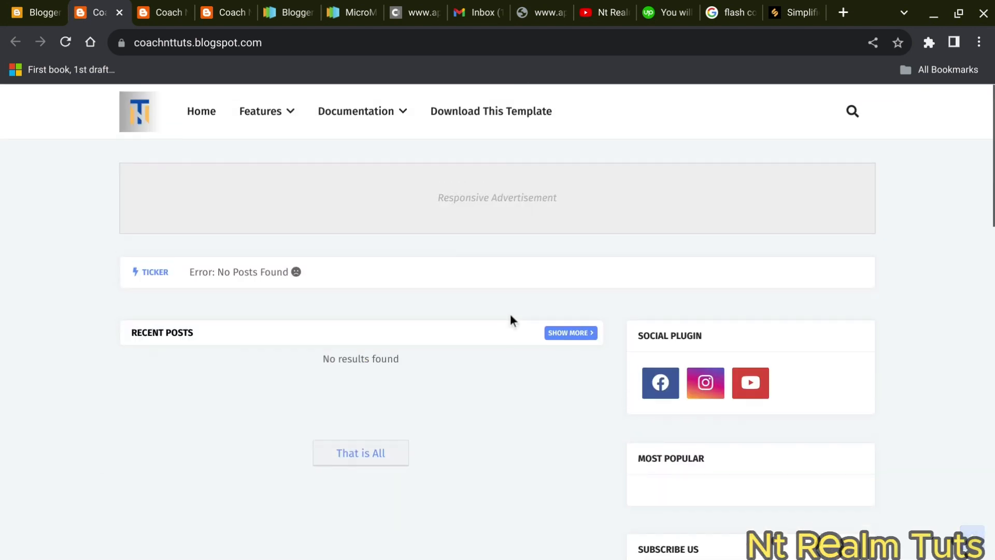
Step: Test the YouTube link in the Social Plugin widget, then return to the live blog and look over the page again
{"action": "left_click", "coordinate": [744, 384]}
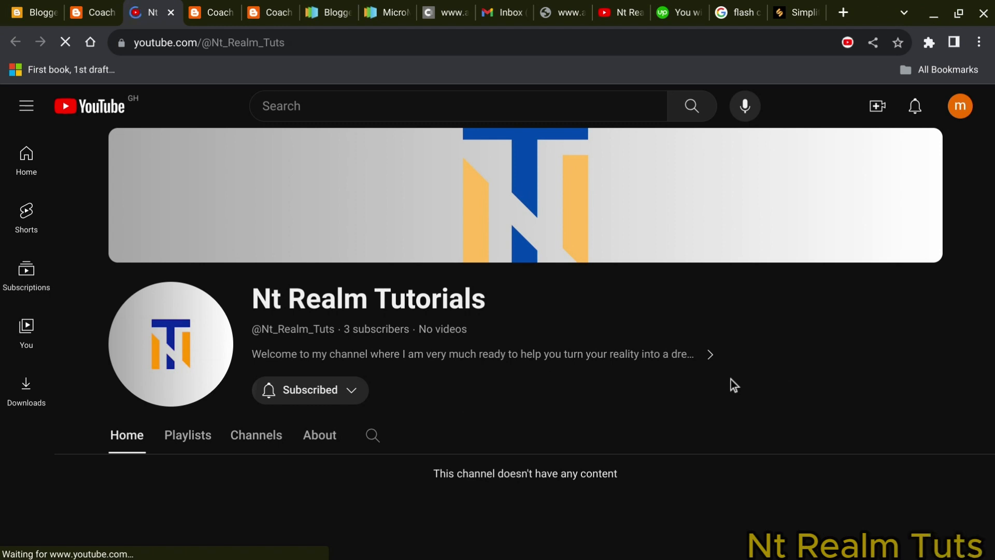
{"action": "left_click", "coordinate": [93, 19]}
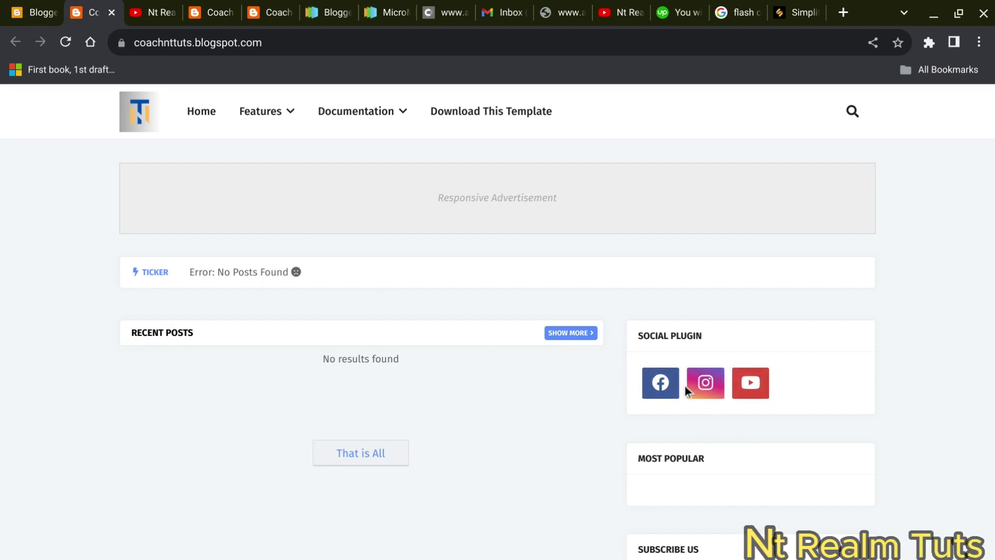
{"action": "scroll", "coordinate": [508, 335], "scroll_direction": "down", "scroll_amount": 4}
{"action": "scroll", "coordinate": [508, 334], "scroll_direction": "up", "scroll_amount": 4}
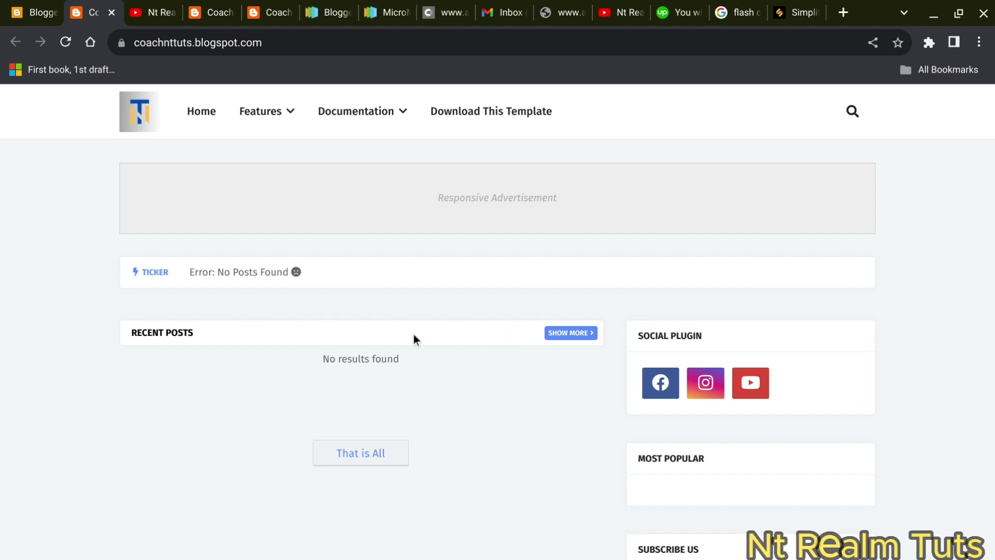
Step: Return to the Blogger layout, open the Blog Posts gadget under Main Posts, and review its post display options
{"action": "left_click", "coordinate": [32, 12]}
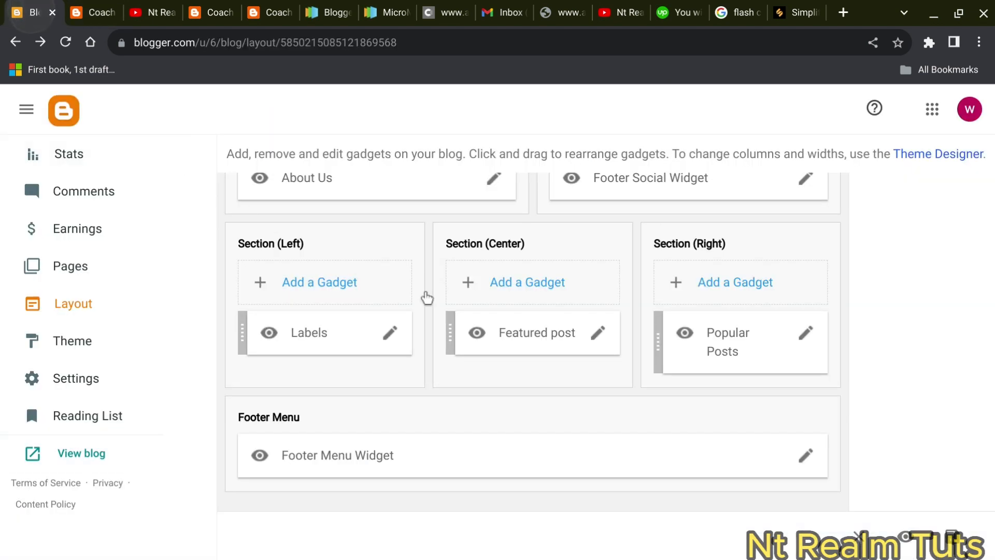
{"action": "scroll", "coordinate": [466, 315], "scroll_direction": "up", "scroll_amount": 15}
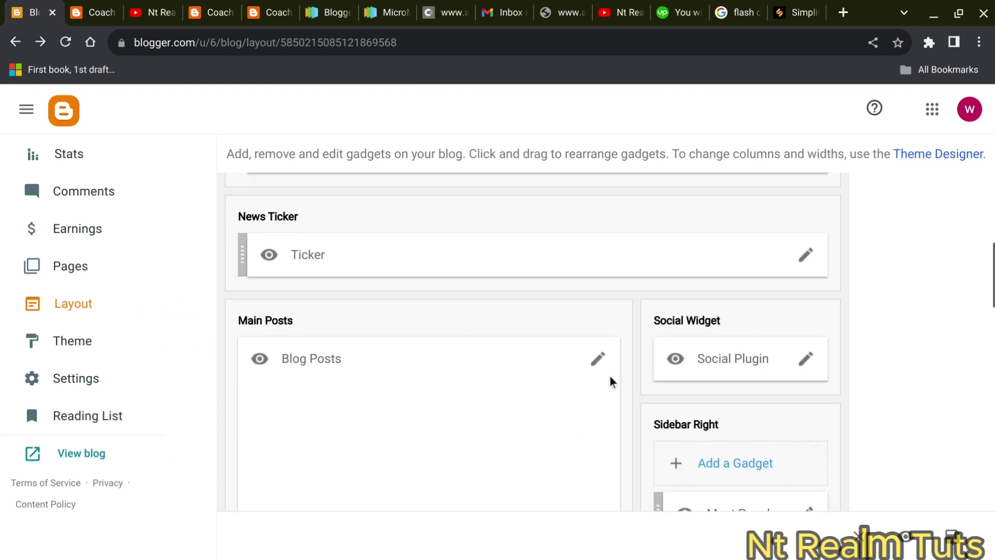
{"action": "left_click", "coordinate": [599, 362]}
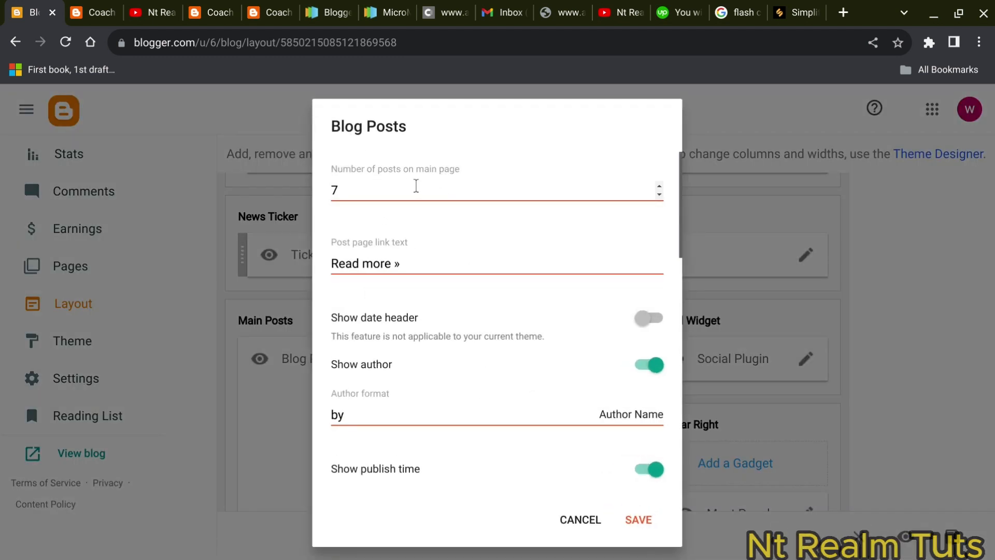
{"action": "scroll", "coordinate": [395, 189], "scroll_direction": "down", "scroll_amount": 4}
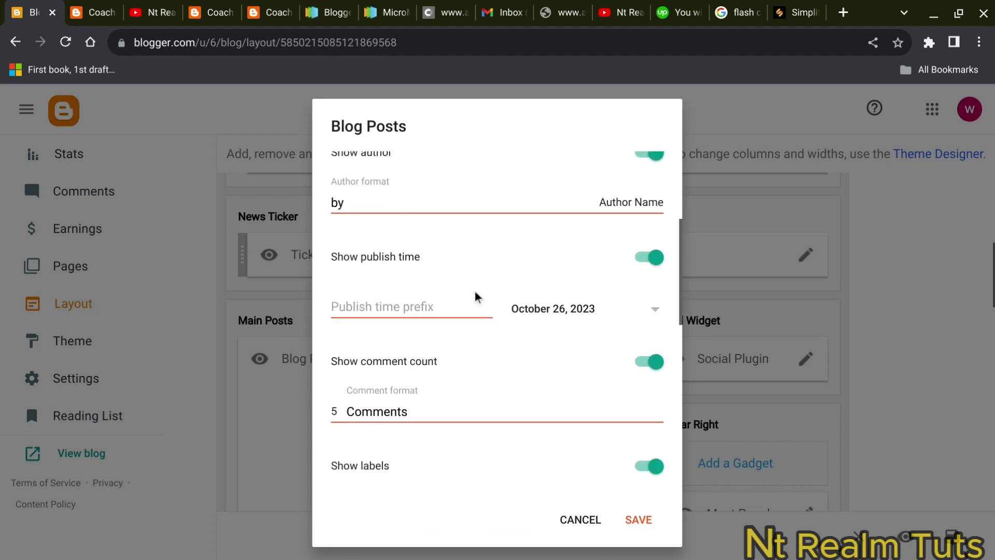
{"action": "scroll", "coordinate": [482, 303], "scroll_direction": "down", "scroll_amount": 6}
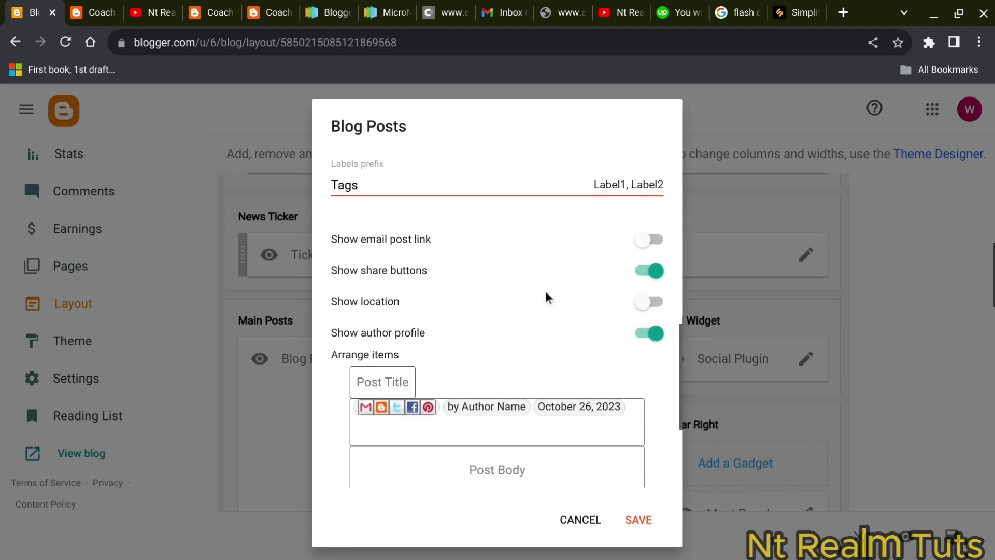
Step: Try toggling the share buttons, location, author profile and email post link options, restoring each to its original setting
{"action": "left_click", "coordinate": [654, 271]}
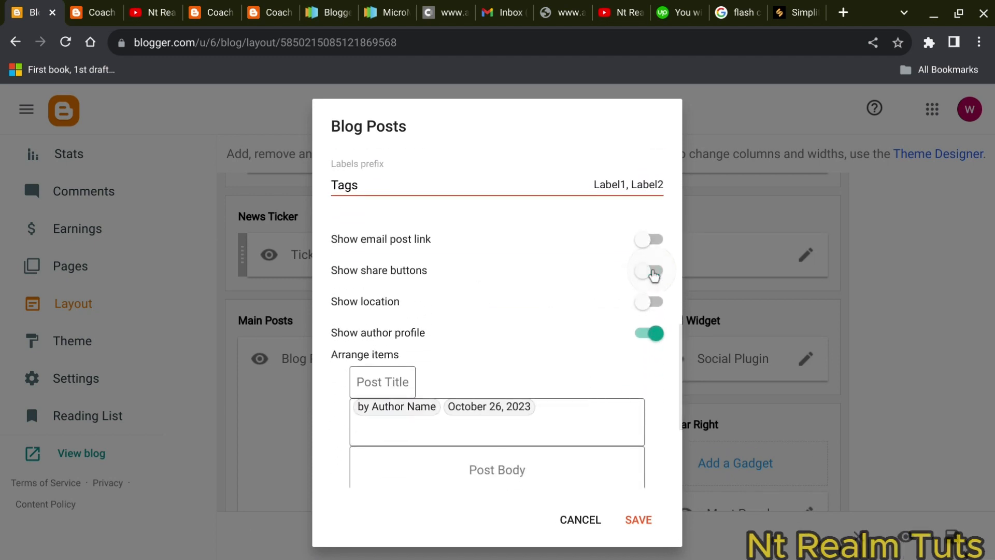
{"action": "left_click", "coordinate": [654, 271]}
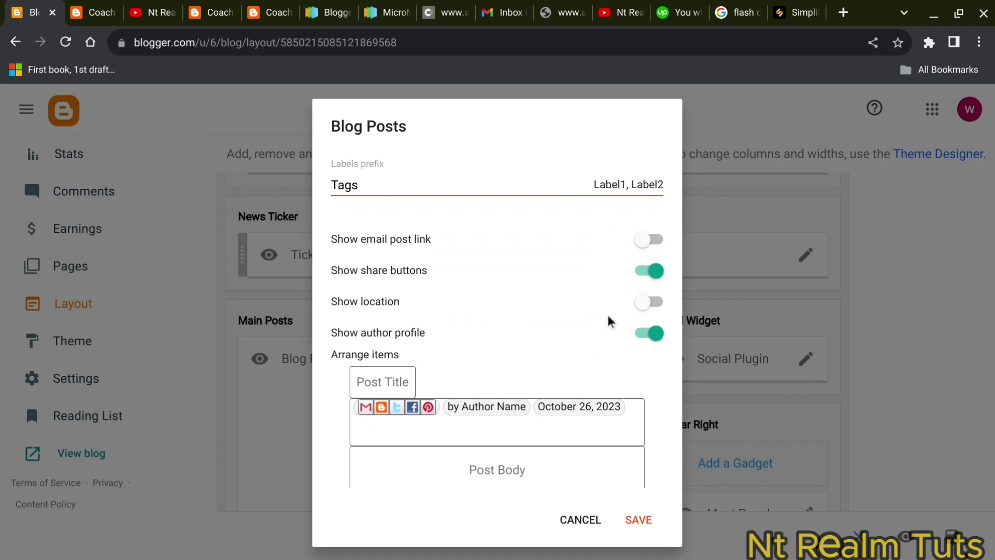
{"action": "left_click", "coordinate": [651, 305]}
{"action": "left_click", "coordinate": [651, 306]}
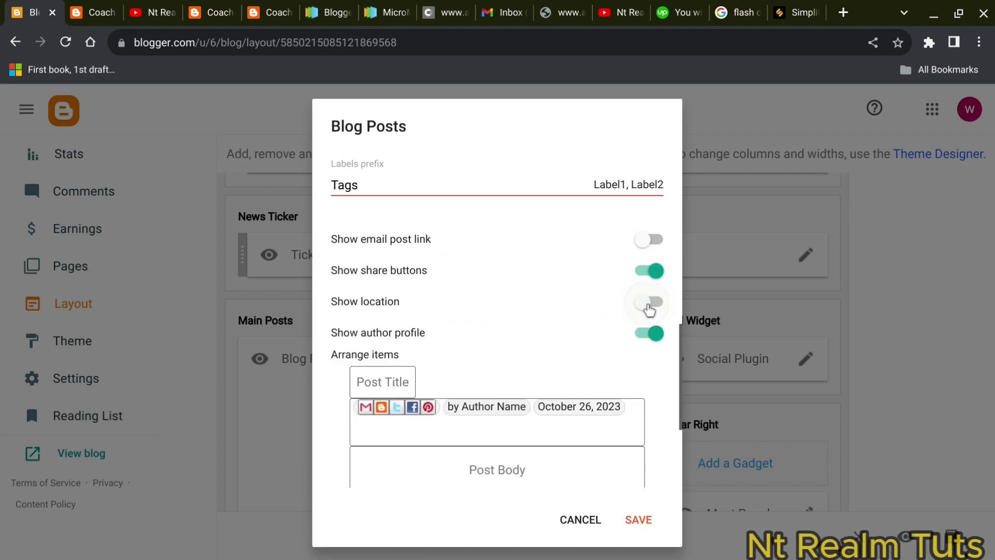
{"action": "left_click", "coordinate": [652, 336]}
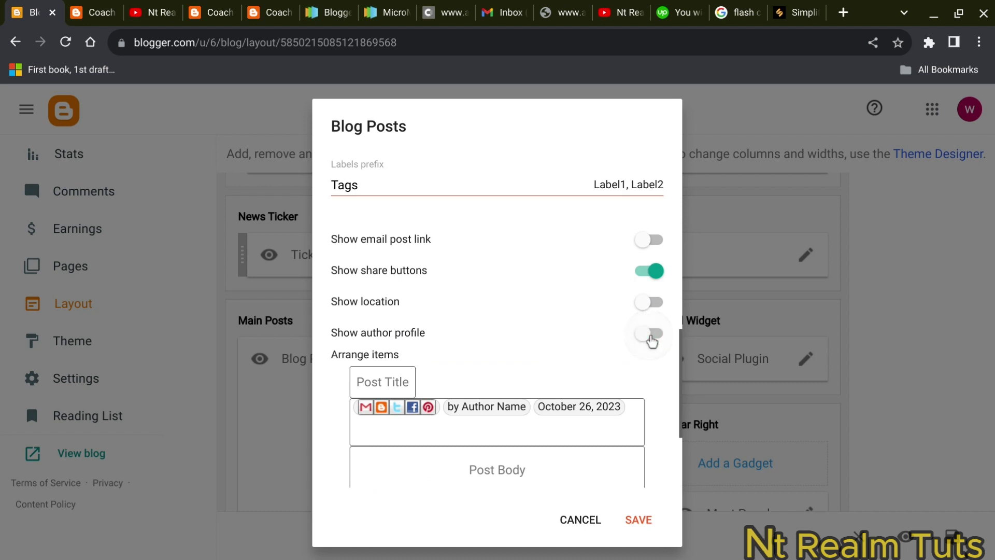
{"action": "left_click", "coordinate": [652, 336]}
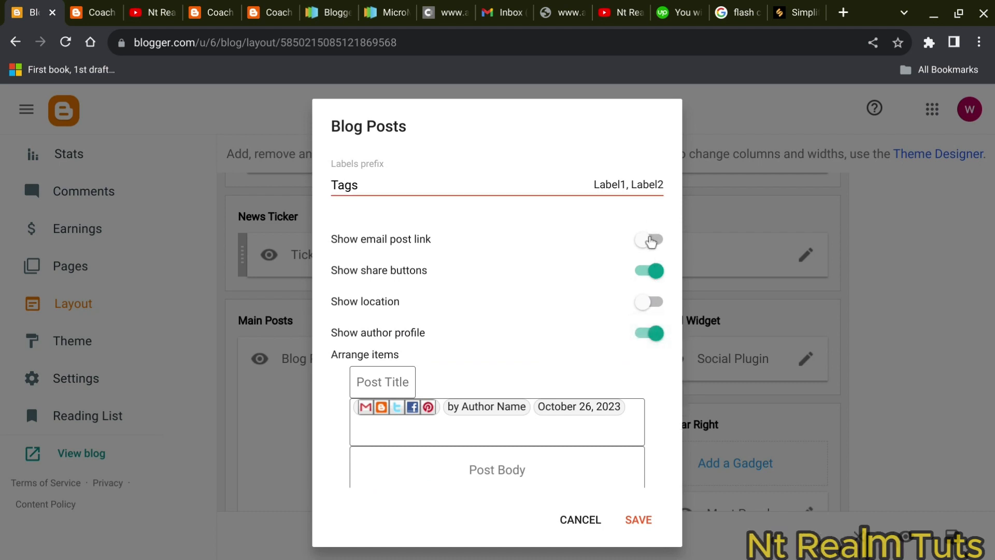
{"action": "left_click", "coordinate": [651, 241]}
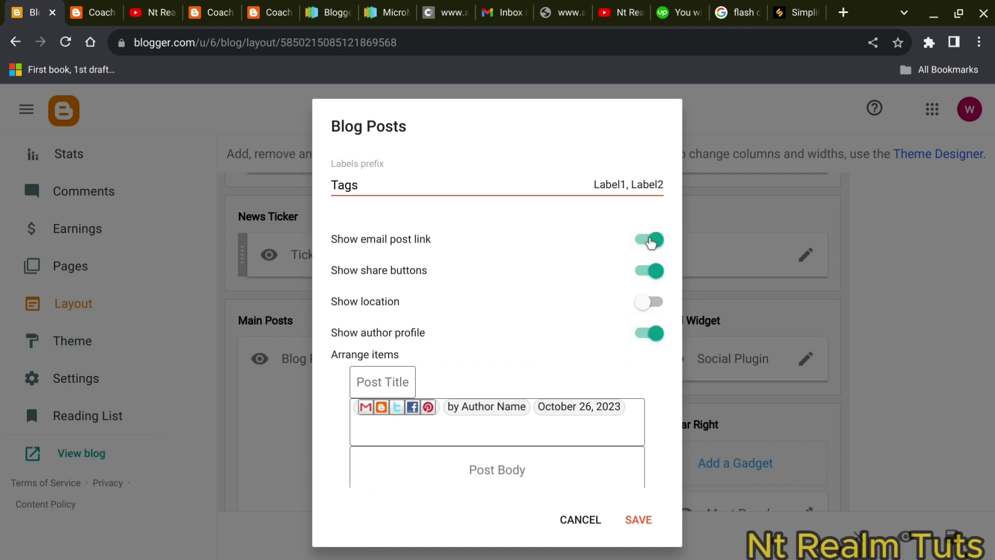
{"action": "left_click", "coordinate": [651, 241]}
Step: Review the item arrangement in the Blog Posts settings and save the gadget
{"action": "scroll", "coordinate": [533, 267], "scroll_direction": "down", "scroll_amount": 2}
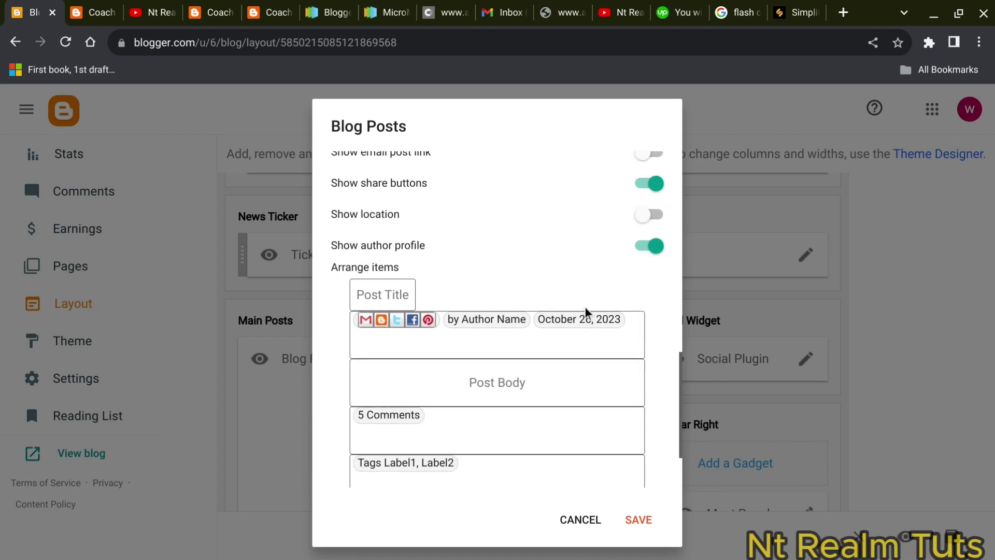
{"action": "scroll", "coordinate": [524, 295], "scroll_direction": "down", "scroll_amount": 1}
{"action": "scroll", "coordinate": [524, 299], "scroll_direction": "up", "scroll_amount": 10}
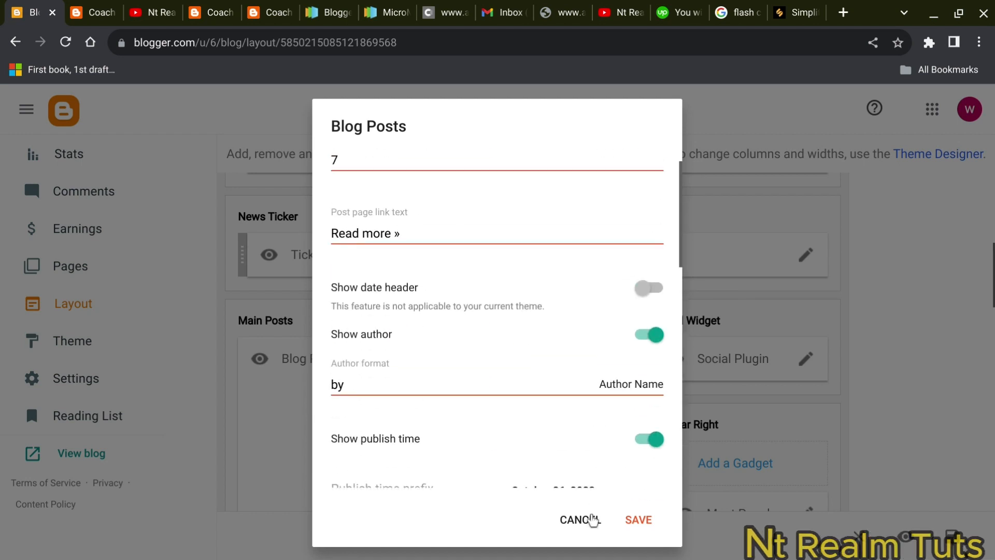
{"action": "left_click", "coordinate": [632, 516]}
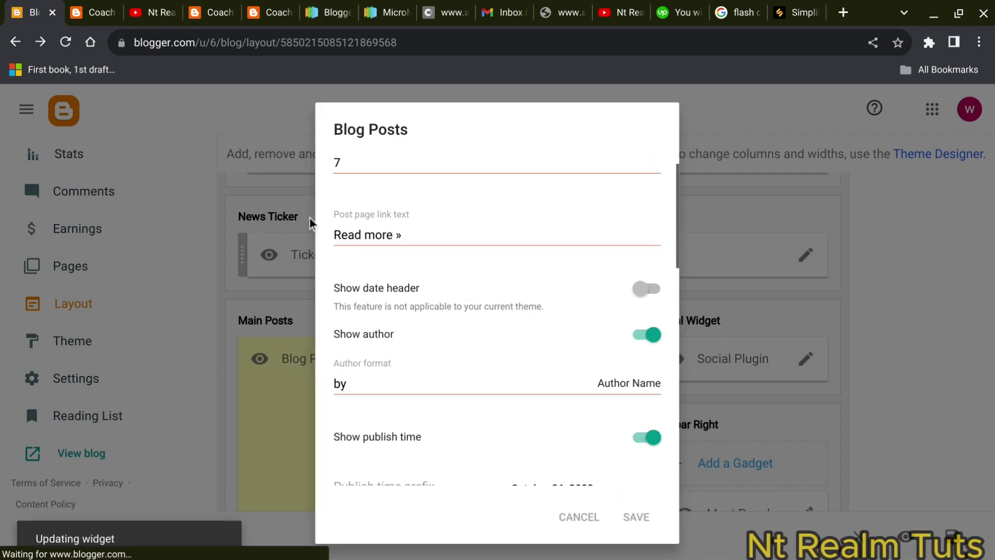
Step: Go to the blog's Pages section and create a new page
{"action": "scroll", "coordinate": [320, 282], "scroll_direction": "up", "scroll_amount": 5}
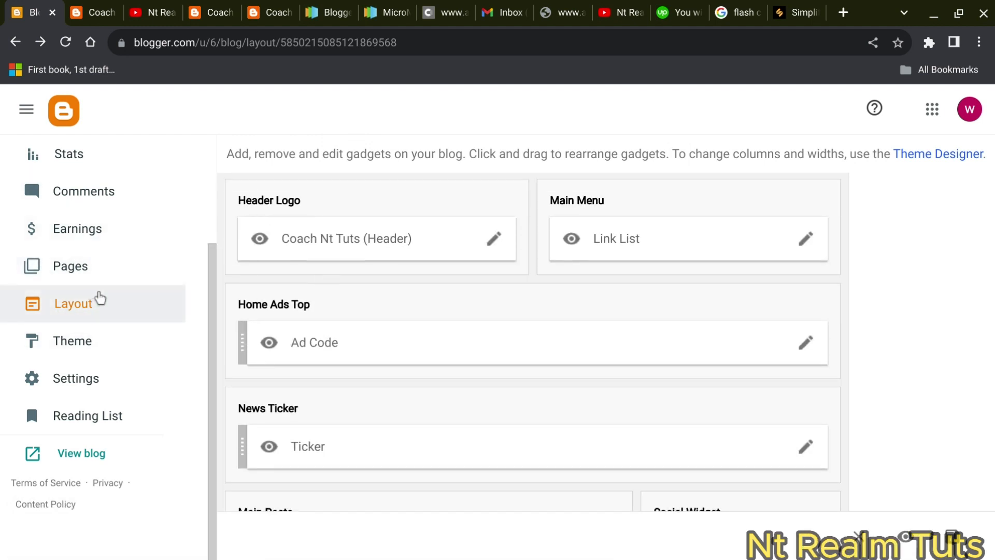
{"action": "left_click", "coordinate": [98, 275]}
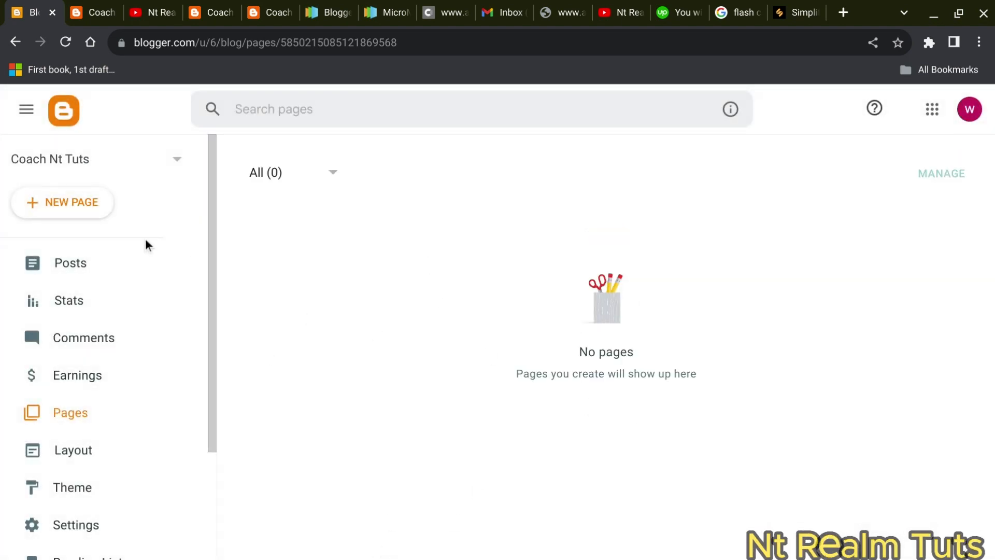
{"action": "left_click", "coordinate": [71, 216]}
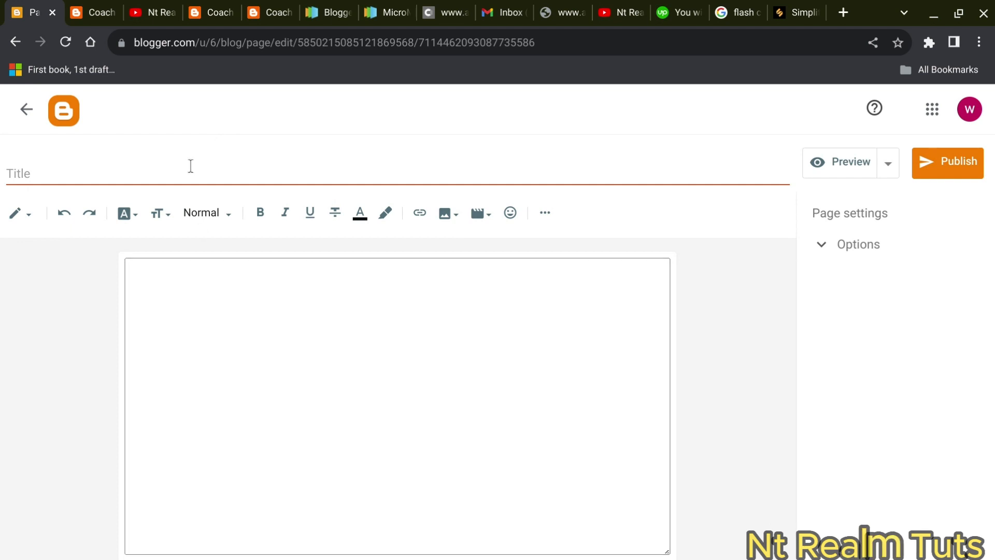
Step: Title the new page "The Origin Story Of The Flash" and place the cursor in its body
{"action": "left_click", "coordinate": [106, 174]}
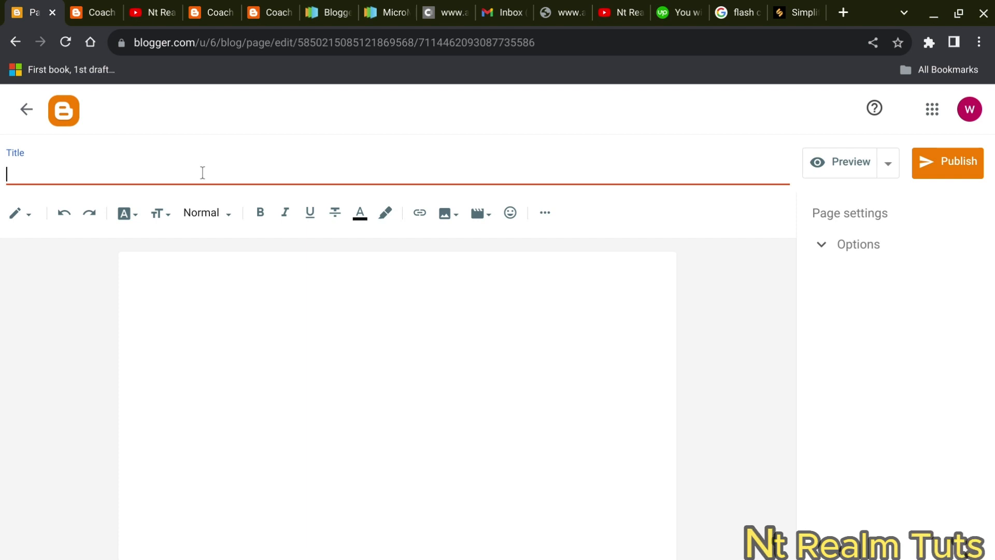
{"action": "type", "text": "T"}
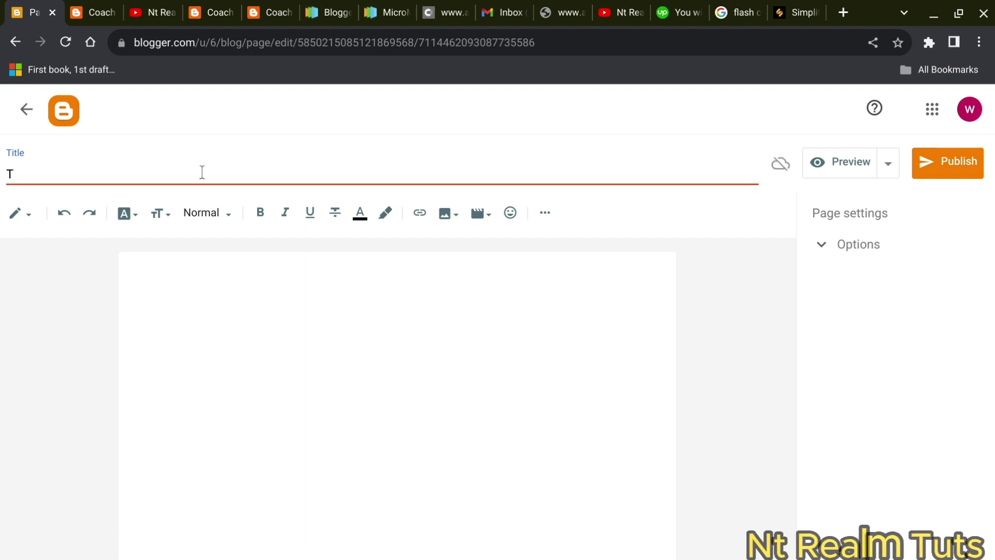
{"action": "type", "text": "he"}
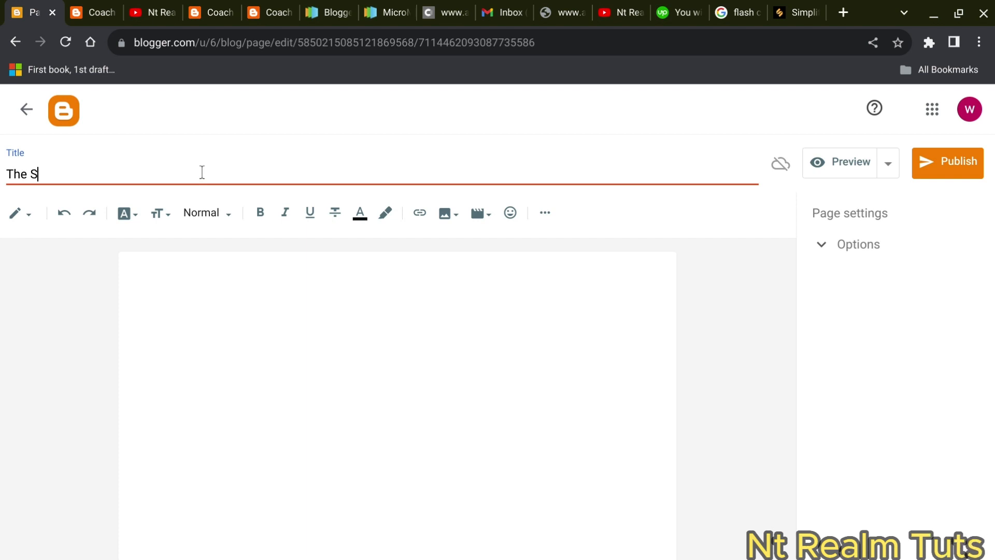
{"action": "type", "text": " O"}
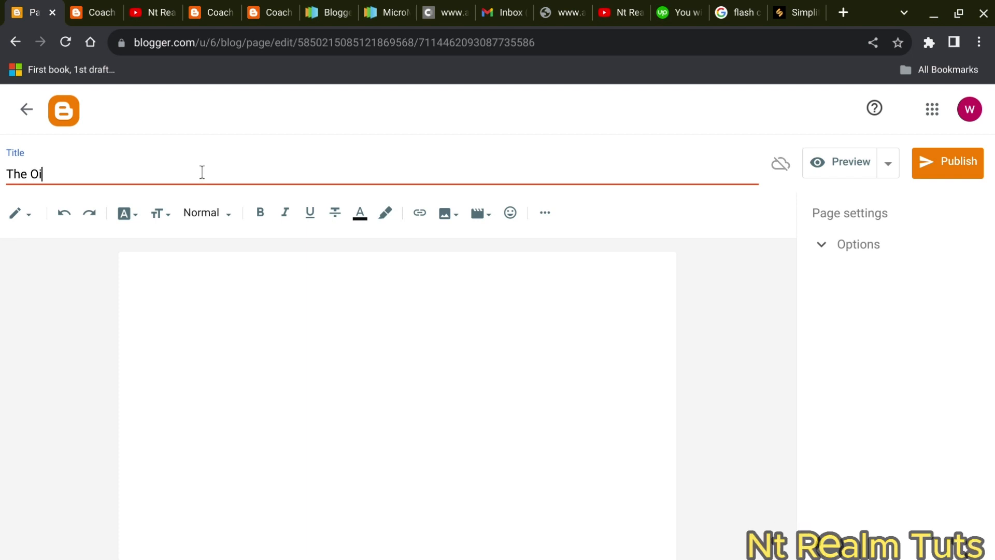
{"action": "type", "text": "rigin"}
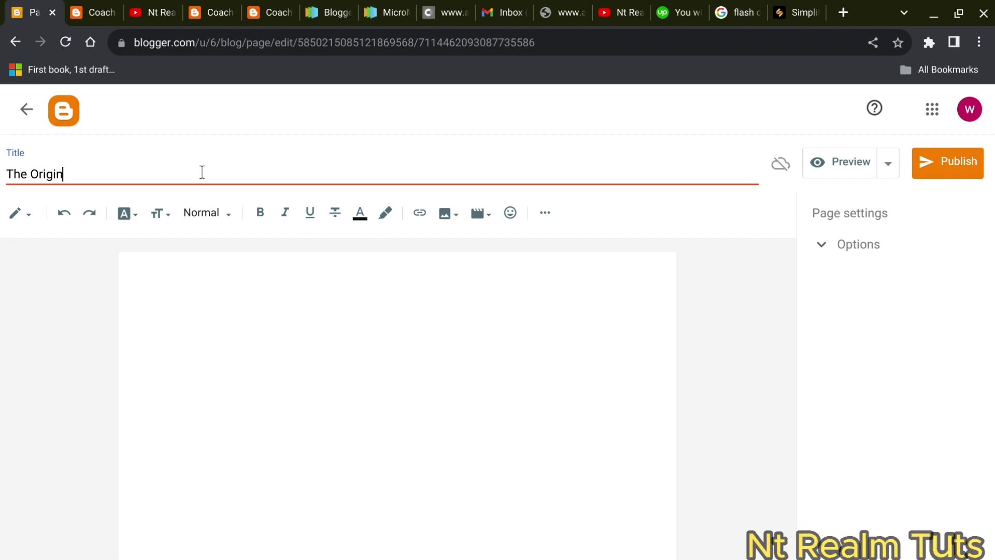
{"action": "type", "text": " St"}
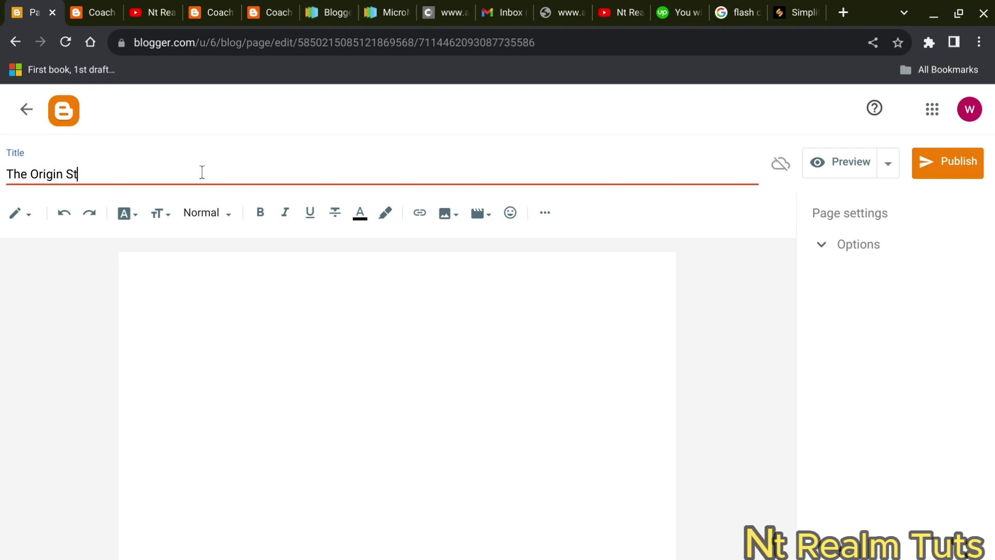
{"action": "type", "text": "ory Of The "}
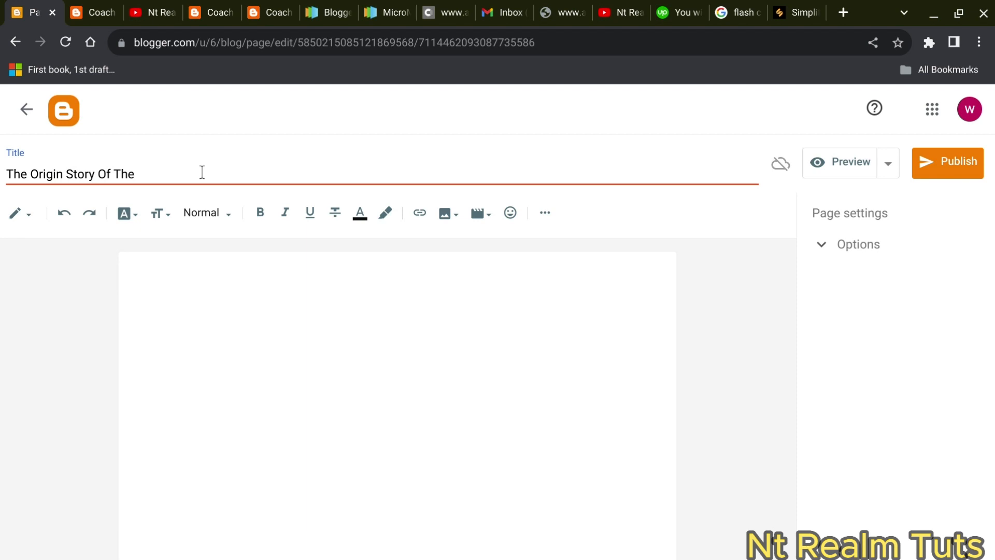
{"action": "type", "text": "Flash"}
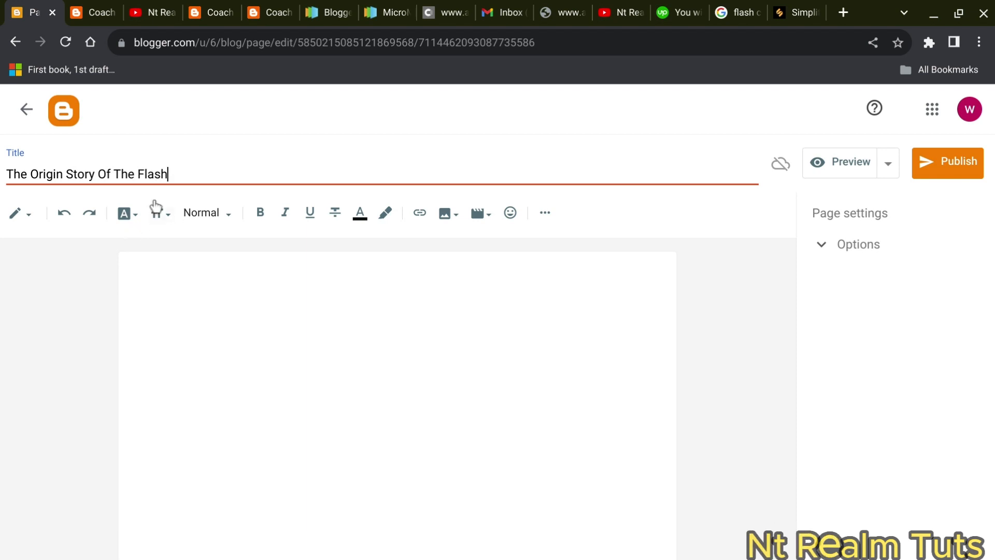
{"action": "left_click", "coordinate": [197, 280]}
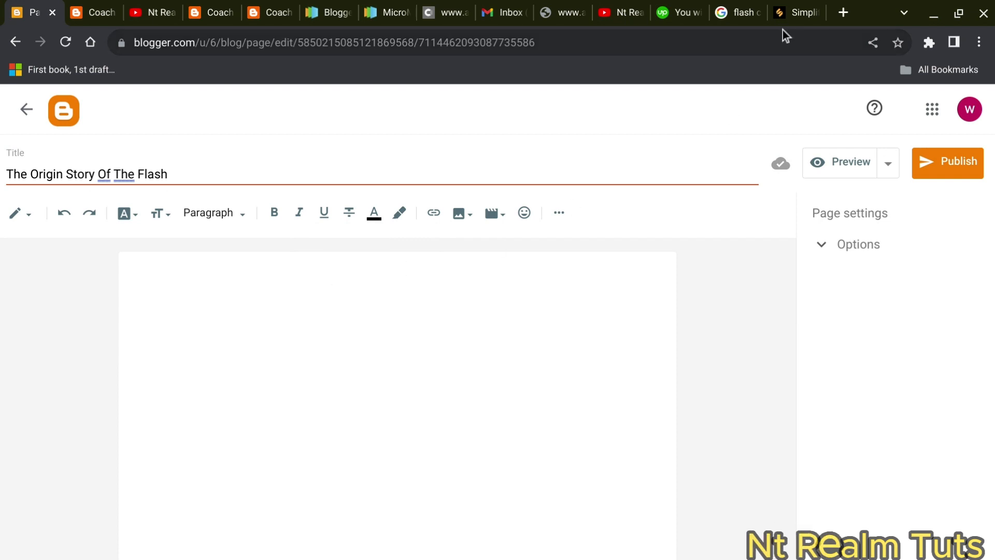
Step: Switch to the Simplified AI chat, request "write a short story about the flash", and copy the generated story
{"action": "left_click", "coordinate": [796, 15]}
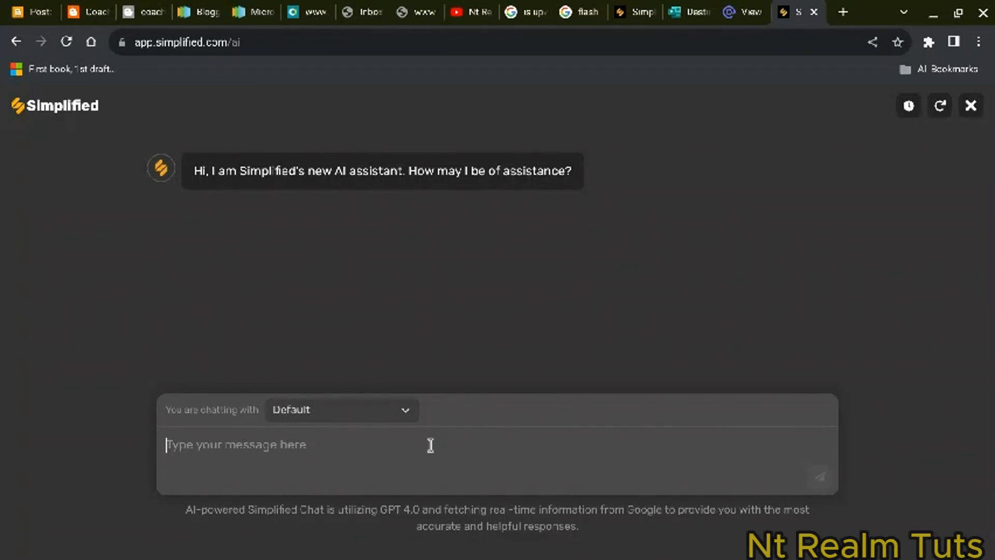
{"action": "left_click", "coordinate": [303, 466]}
{"action": "type", "text": "write a short"}
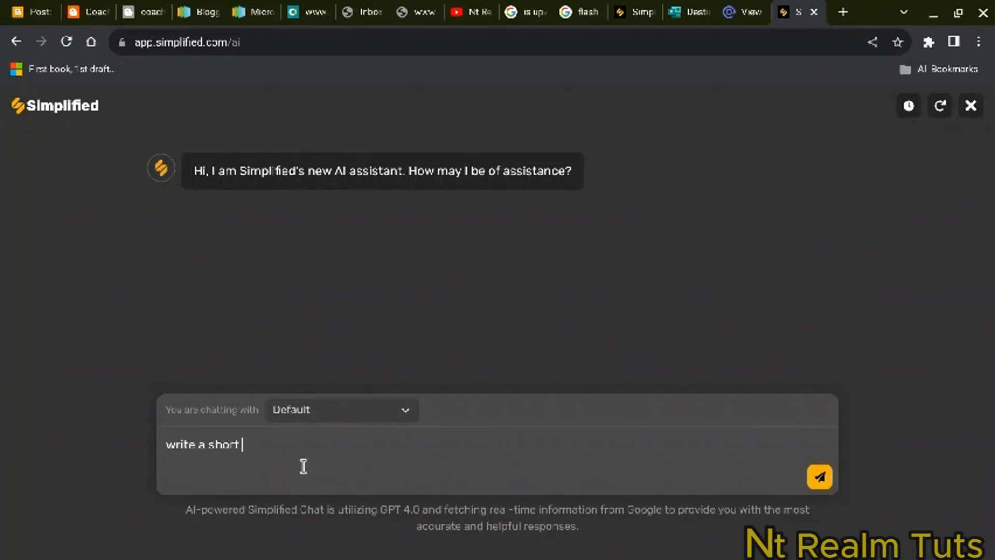
{"action": "type", "text": " story about the"}
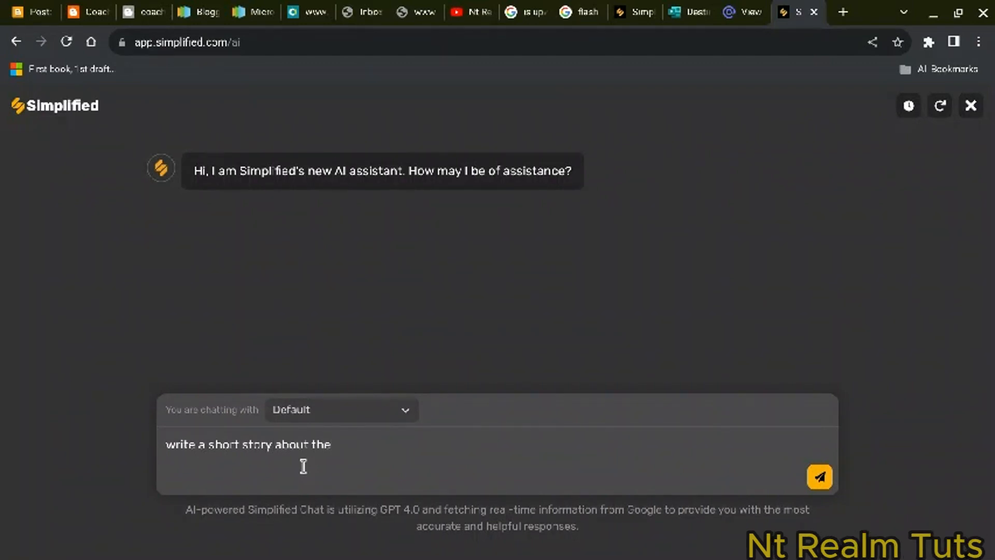
{"action": "type", "text": " flash"}
{"action": "key", "text": "Return"}
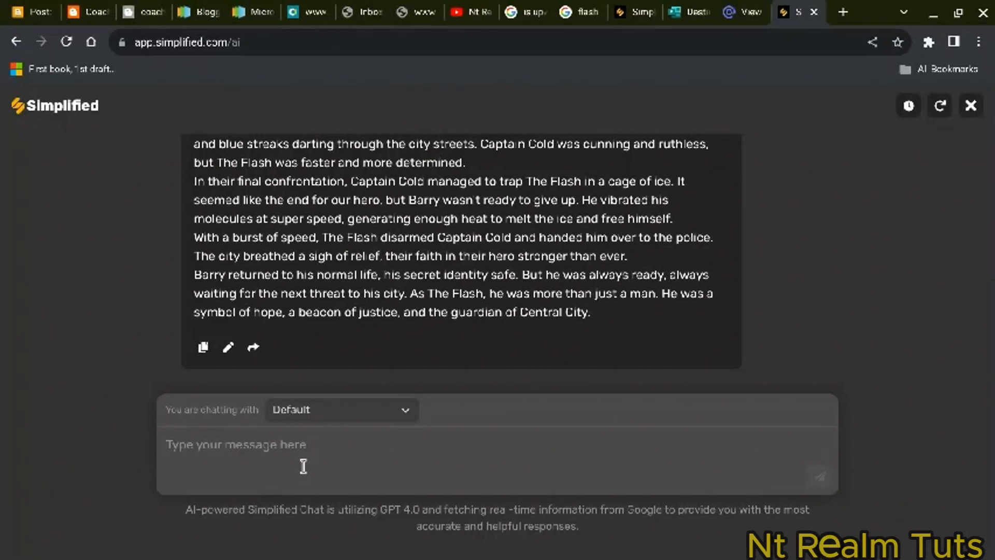
{"action": "left_click", "coordinate": [204, 348]}
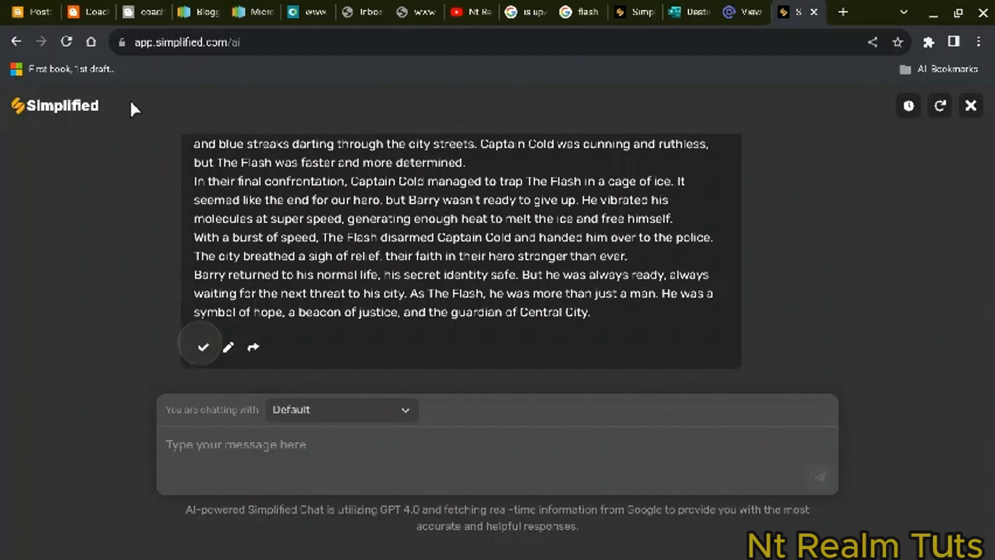
Step: Return to the Blogger post editor and title the post "The Origin Story Of The Flash"
{"action": "left_click", "coordinate": [33, 11]}
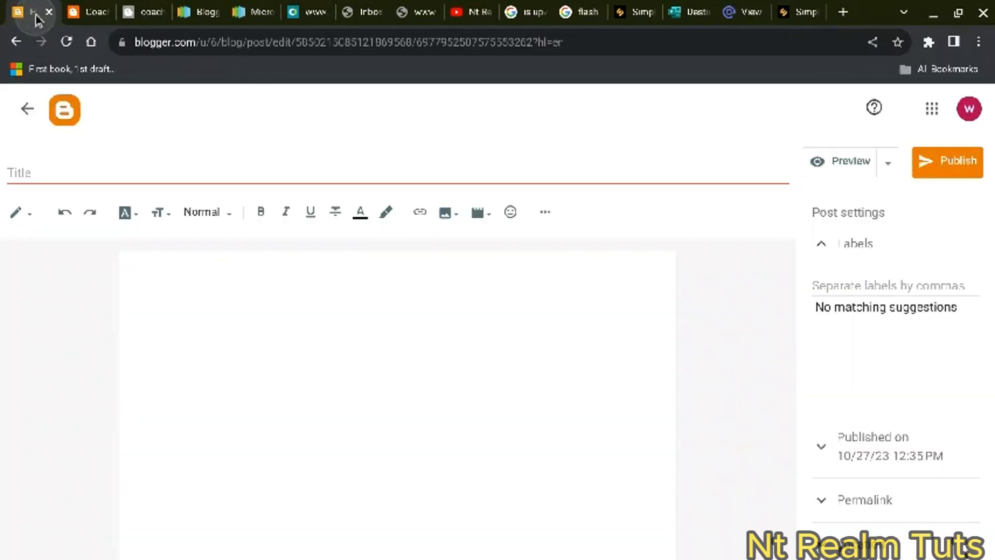
{"action": "left_click", "coordinate": [121, 163]}
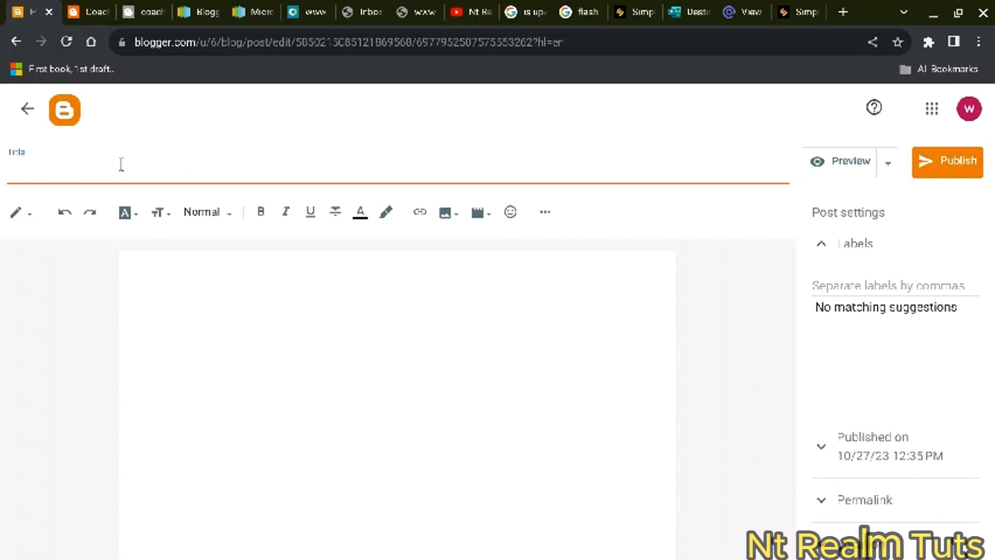
{"action": "type", "text": "The"}
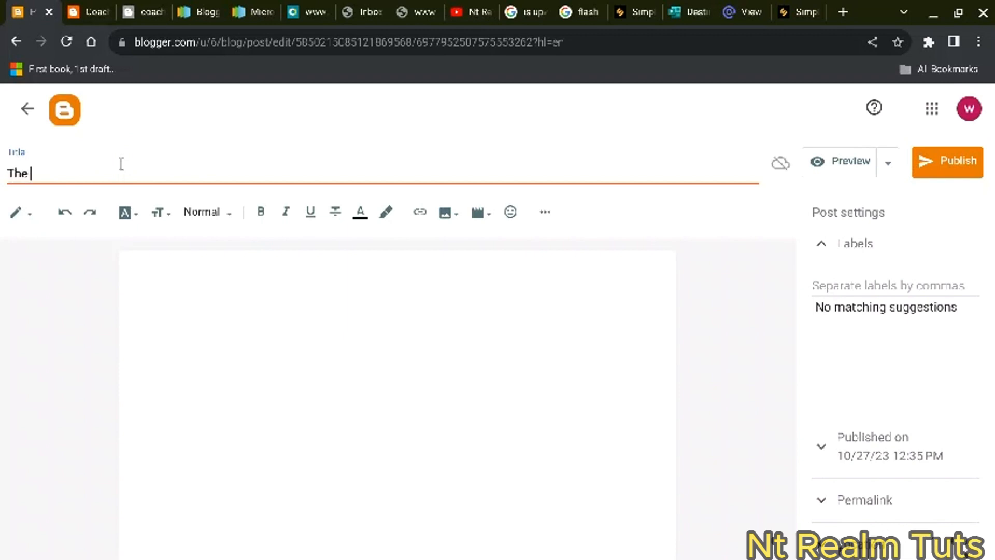
{"action": "type", "text": " Origin "}
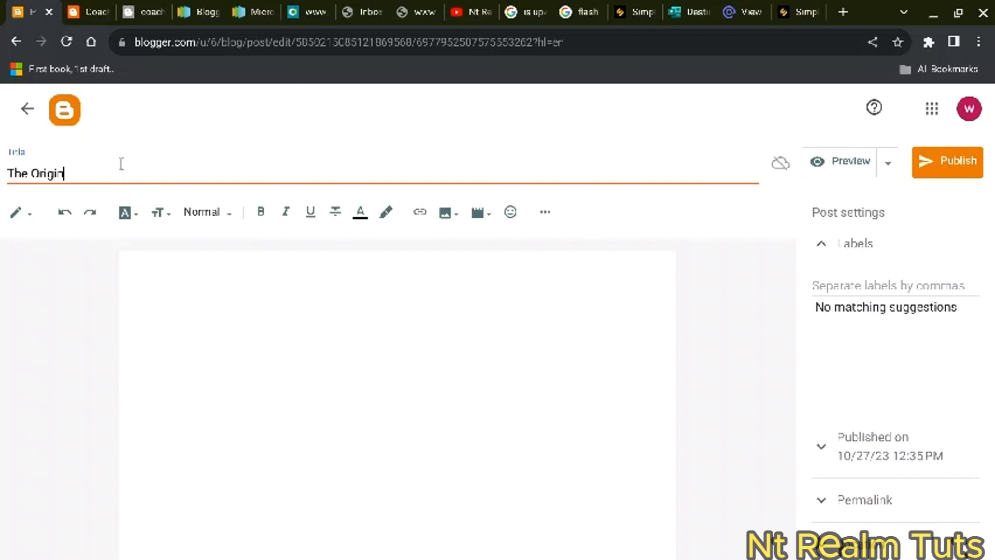
{"action": "type", "text": "Story"}
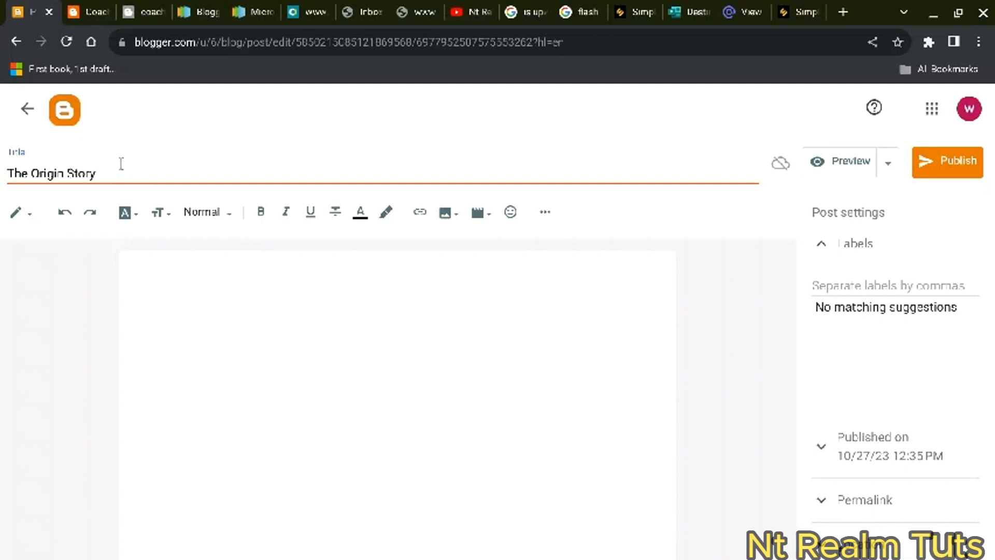
{"action": "type", "text": " Of the"}
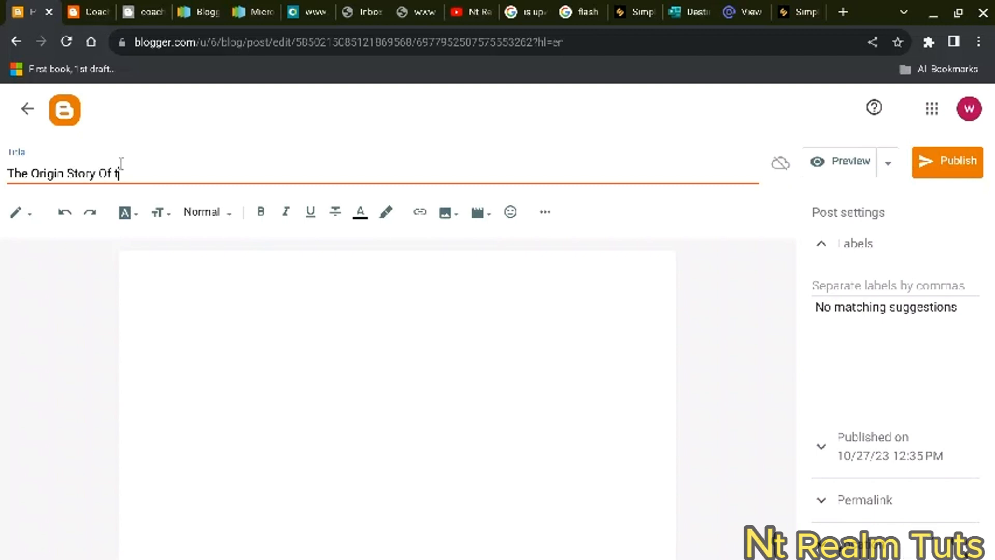
{"action": "key", "text": "BackSpace"}
{"action": "key", "text": "BackSpace"}
{"action": "key", "text": "BackSpace"}
{"action": "type", "text": "T"}
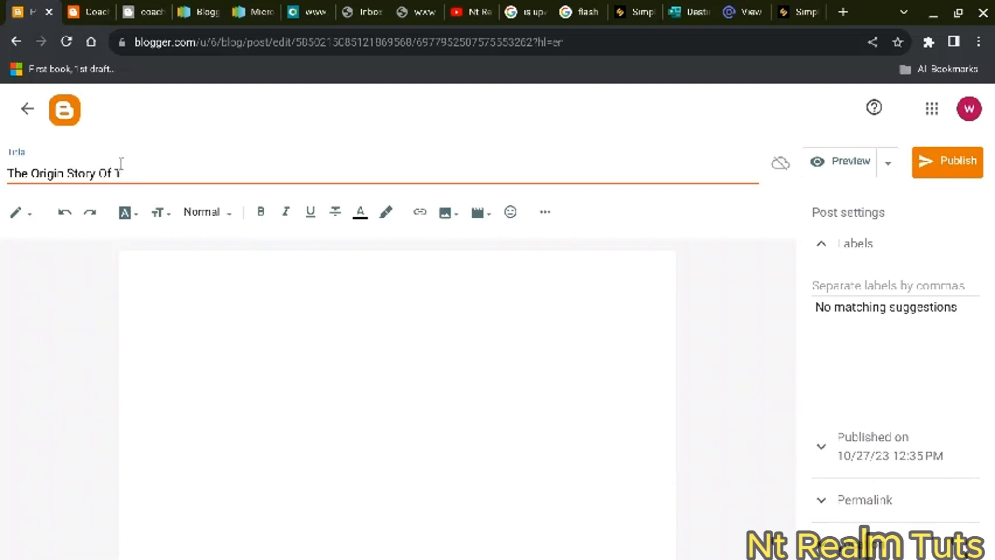
{"action": "type", "text": "he Flash"}
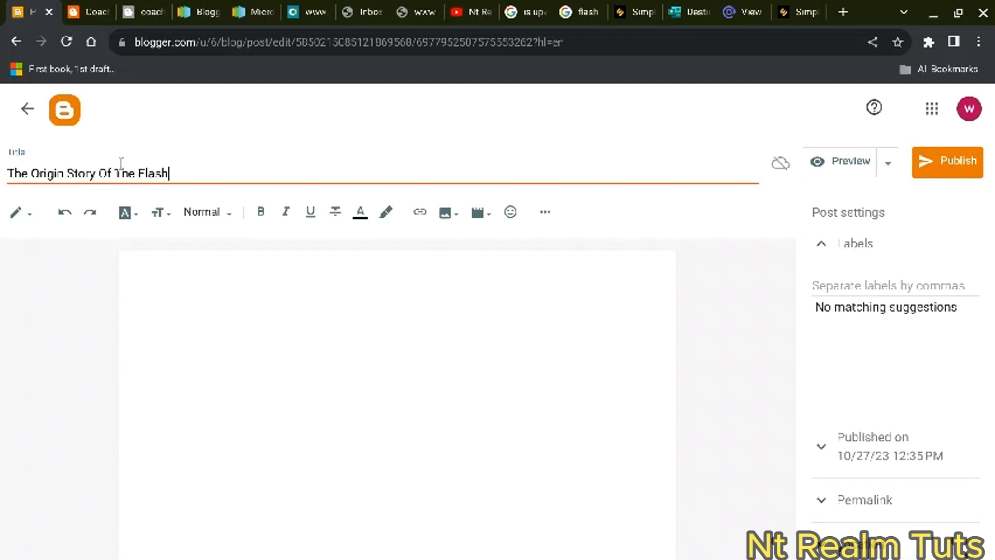
Step: Enter the heading "The Flash" in the post body and paste the copied story below it
{"action": "left_click", "coordinate": [153, 263]}
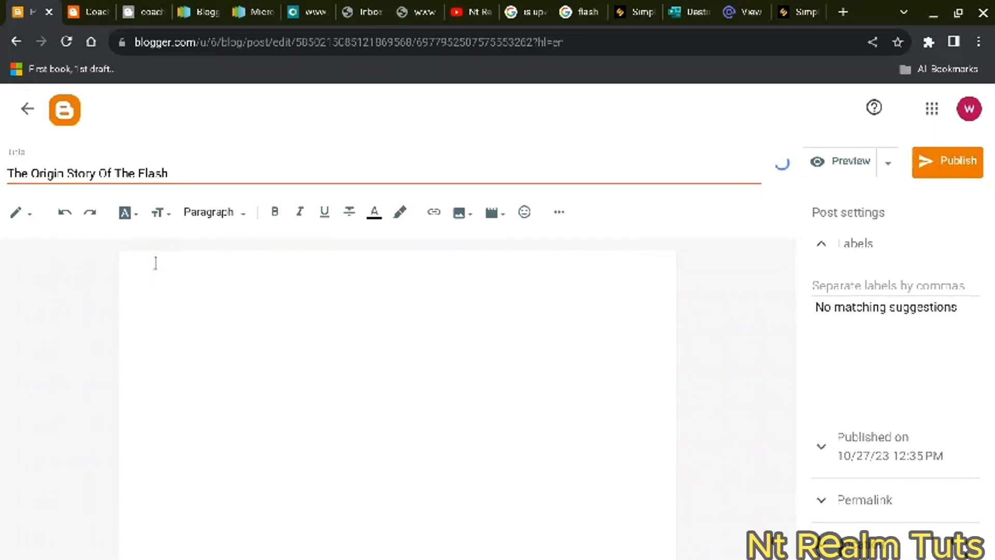
{"action": "type", "text": "The F"}
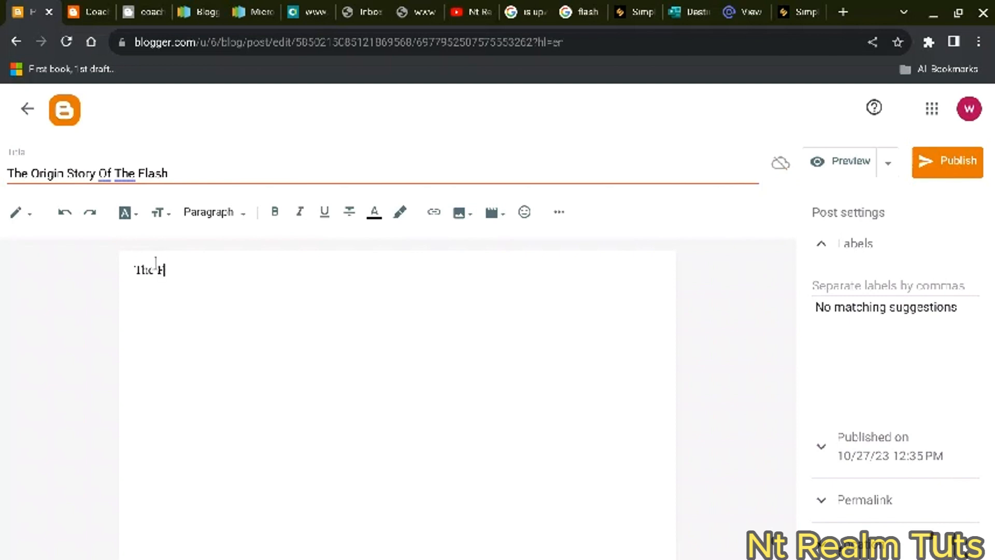
{"action": "type", "text": "lla"}
{"action": "key", "text": "BackSpace"}
{"action": "key", "text": "BackSpace"}
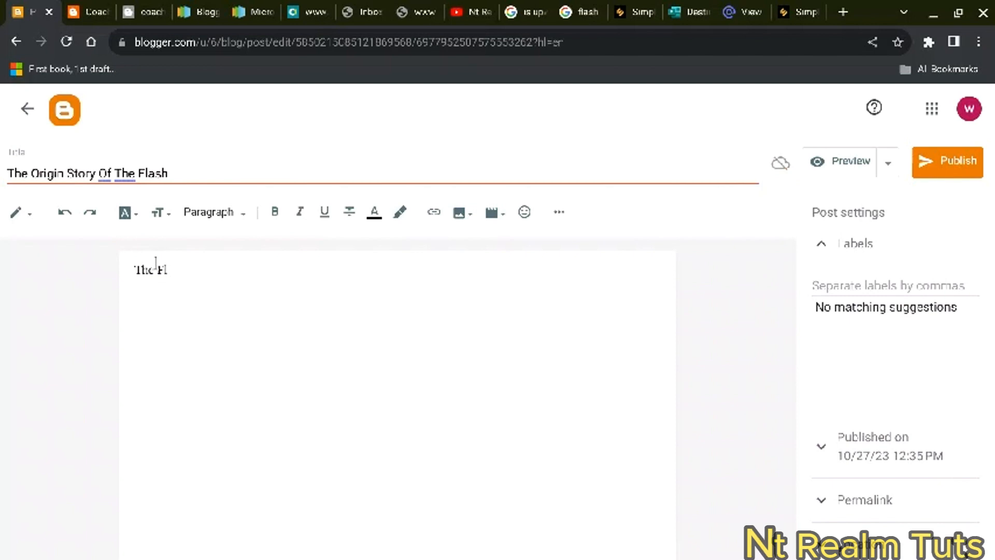
{"action": "type", "text": "s"}
{"action": "key", "text": "BackSpace"}
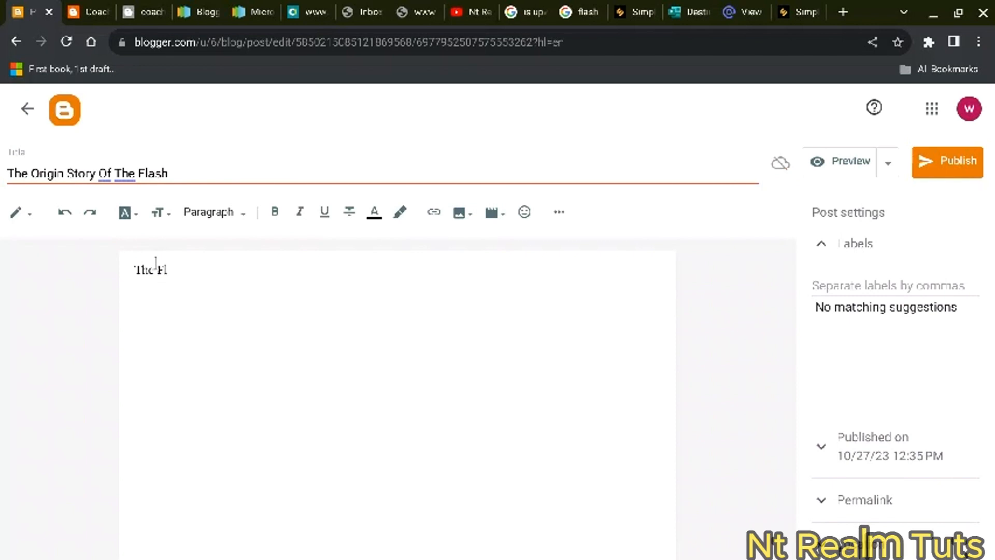
{"action": "type", "text": "ash"}
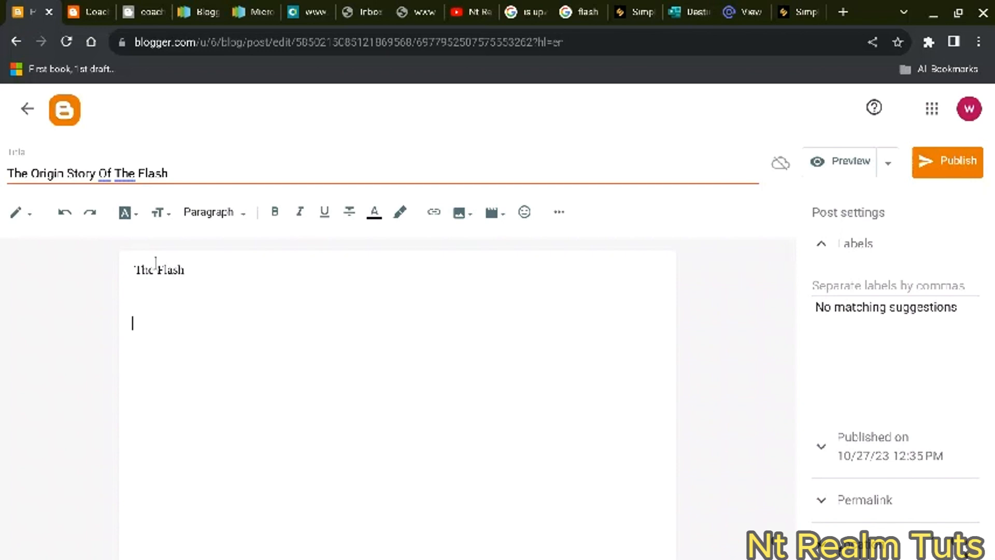
{"action": "key", "text": "ctrl+v"}
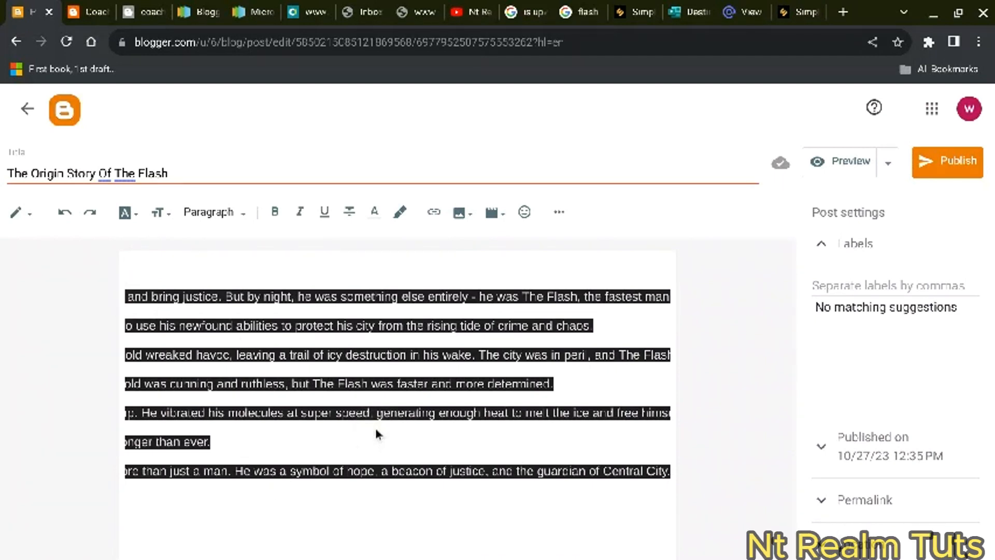
Step: Clear the formatting of all text in the post body
{"action": "key", "text": "ctrl+a"}
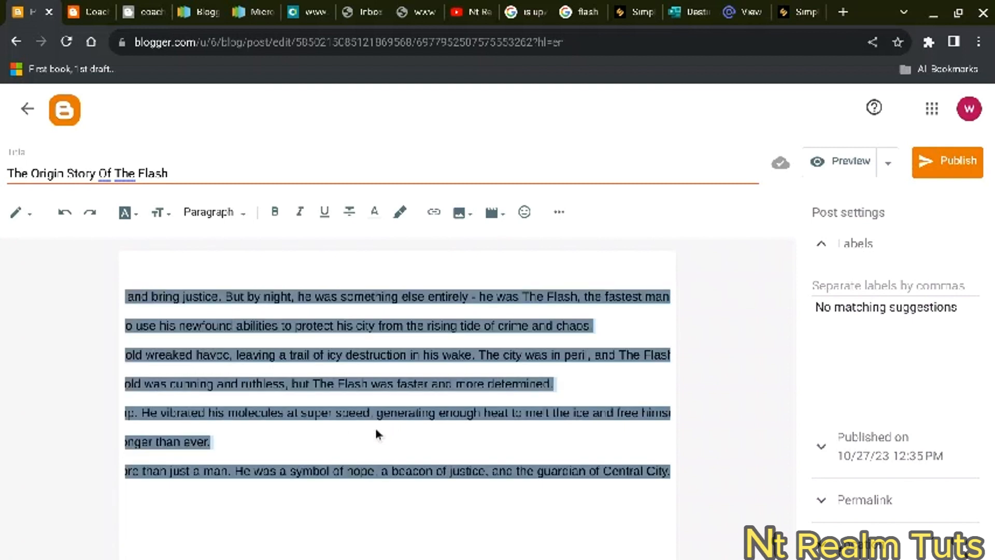
{"action": "left_click", "coordinate": [559, 212]}
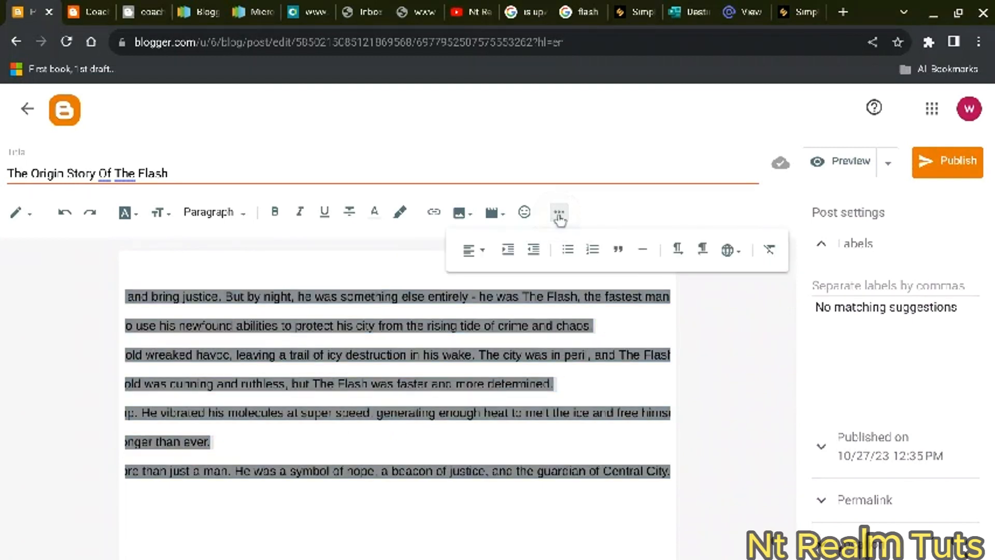
{"action": "left_click", "coordinate": [762, 255]}
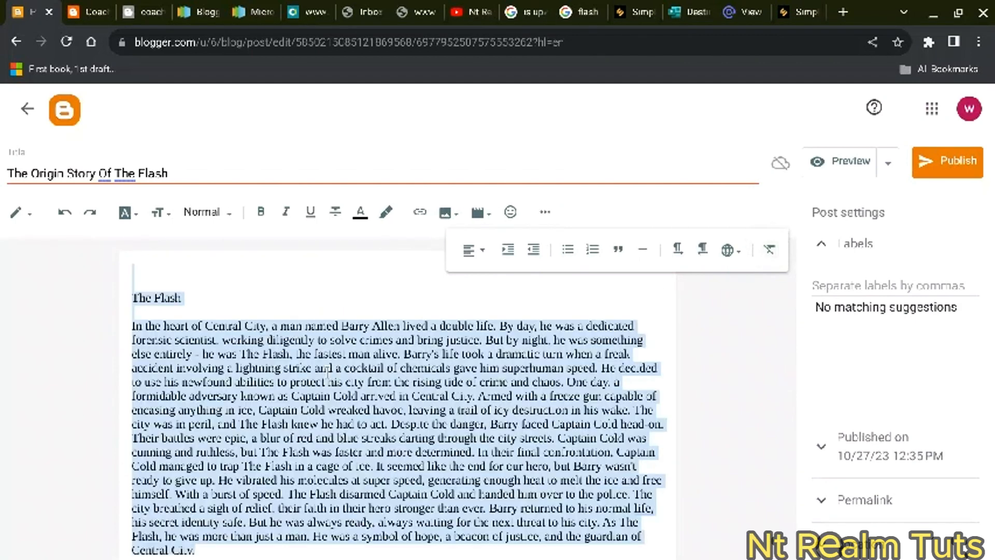
{"action": "left_click", "coordinate": [307, 313]}
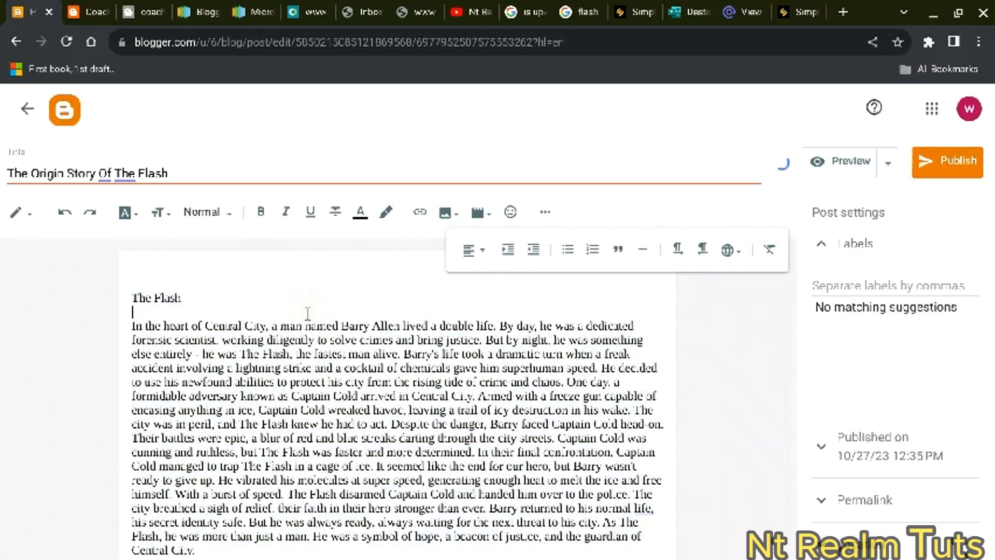
Step: Make the "The Flash" heading above the story bold
{"action": "left_click", "coordinate": [171, 280]}
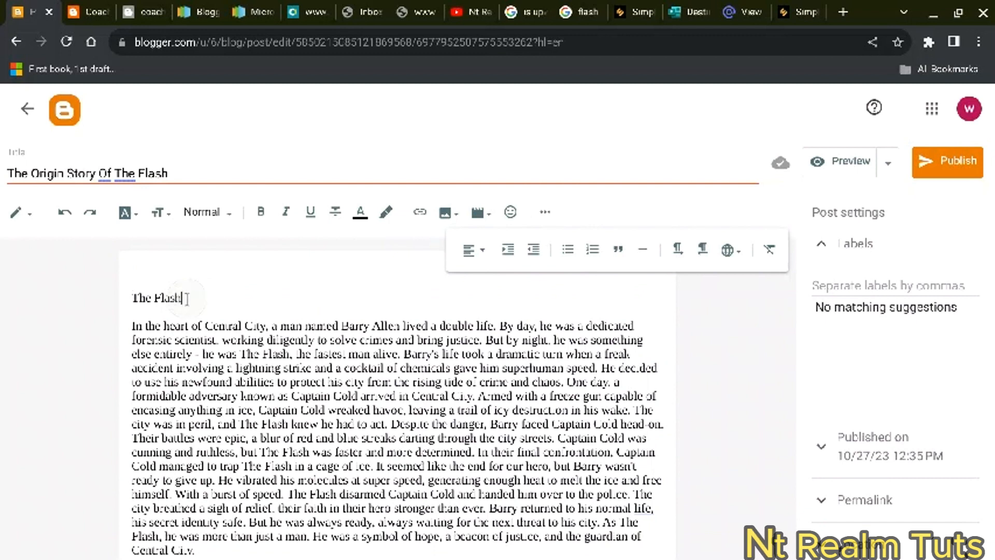
{"action": "left_click_drag", "start_coordinate": [185, 298], "coordinate": [139, 297]}
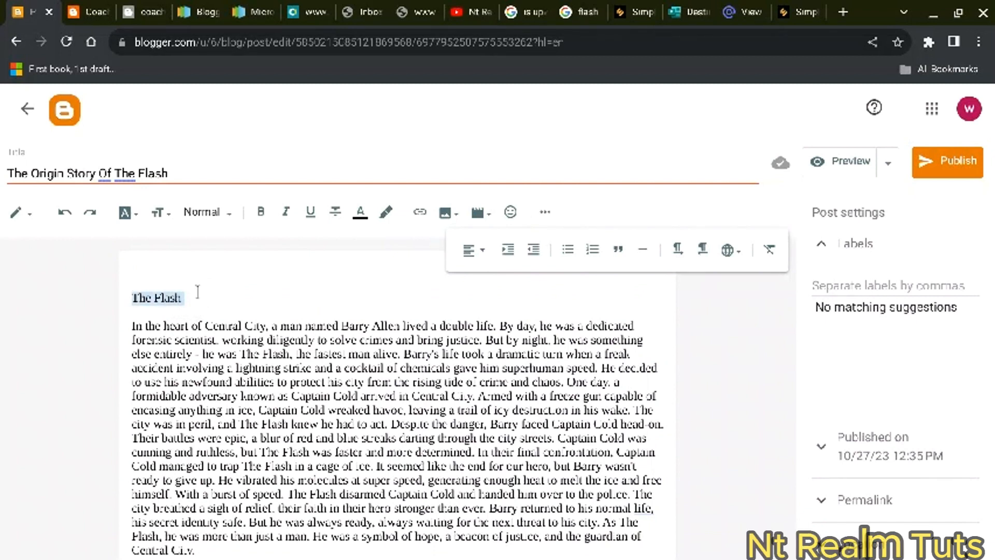
{"action": "left_click", "coordinate": [261, 212]}
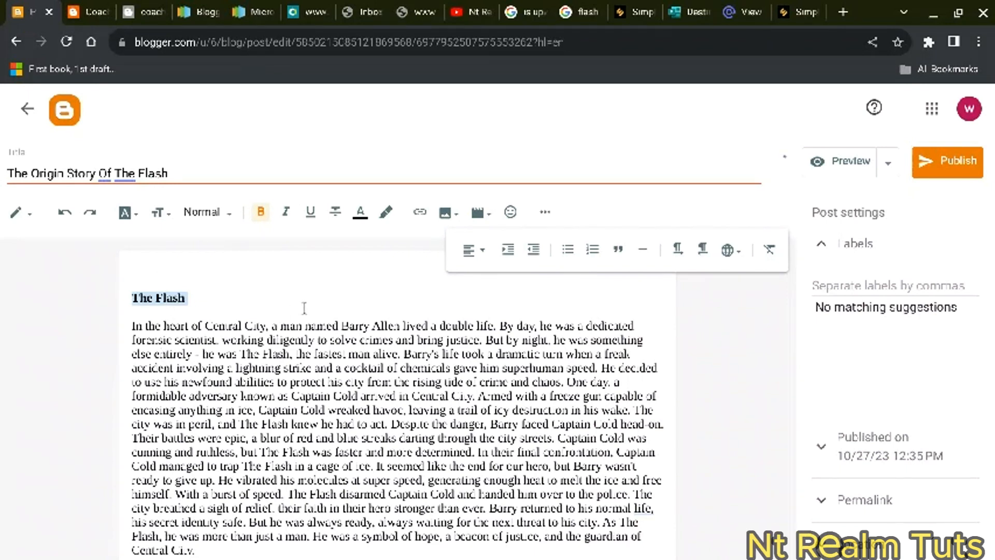
Step: Change the font of the story text below the "The Flash" heading to Georgia
{"action": "left_click", "coordinate": [226, 307]}
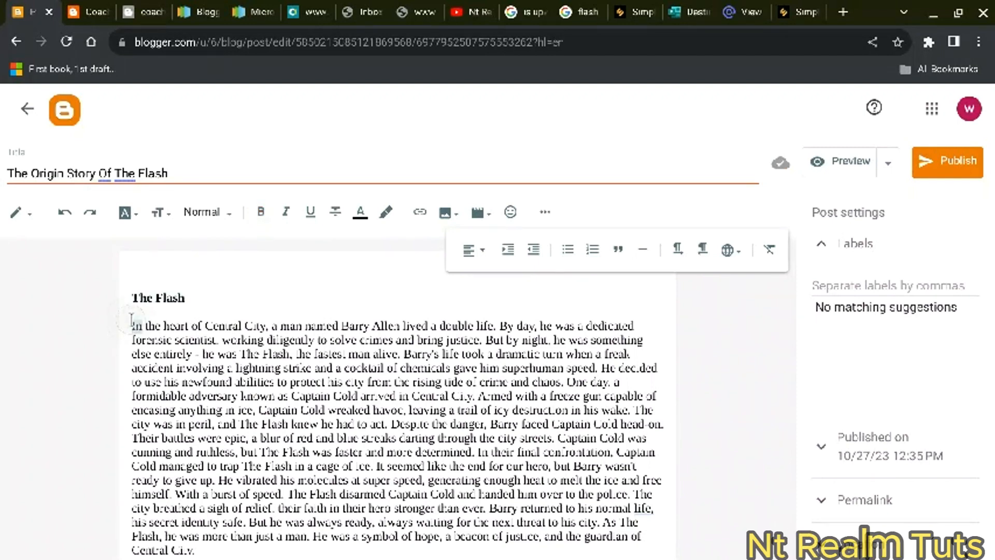
{"action": "left_click_drag", "start_coordinate": [132, 317], "coordinate": [357, 554]}
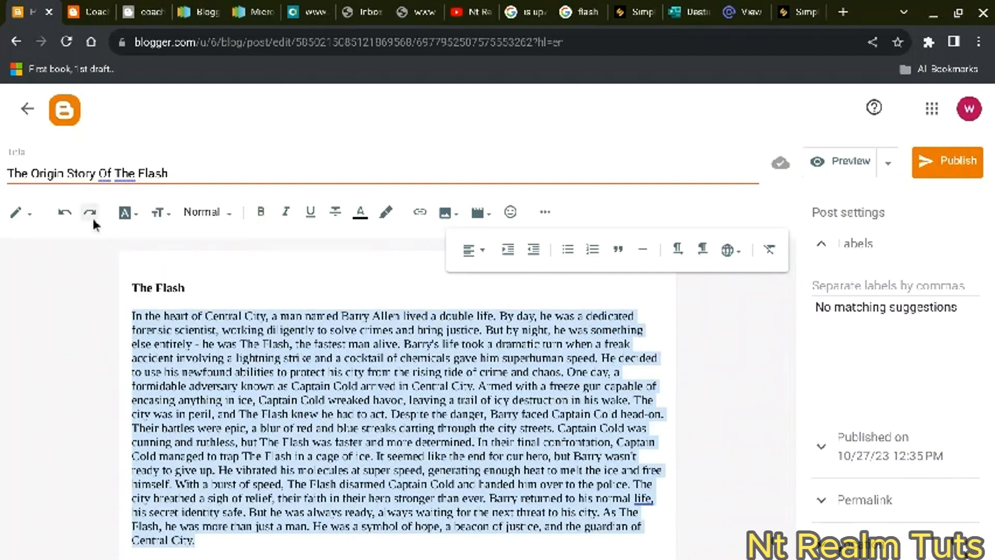
{"action": "left_click", "coordinate": [131, 221]}
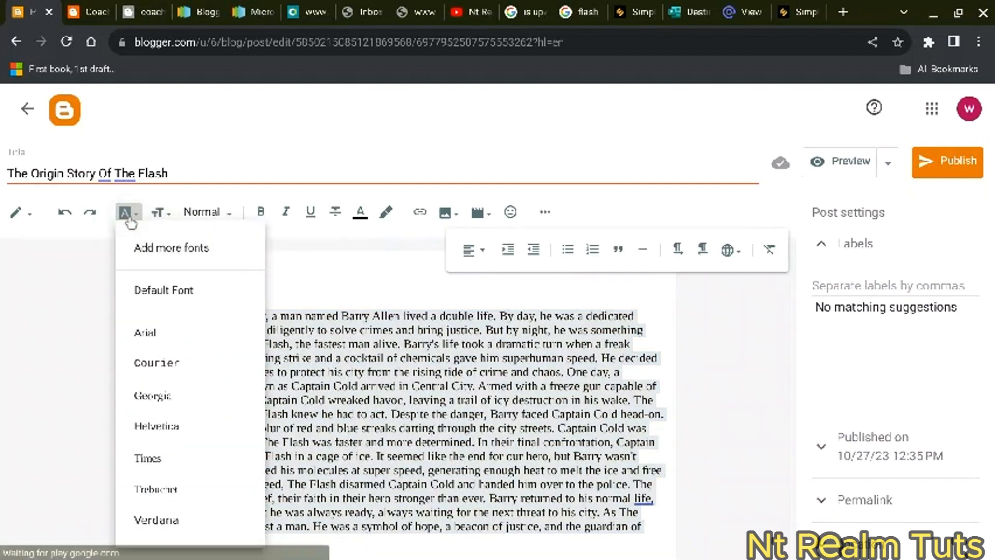
{"action": "left_click", "coordinate": [171, 402]}
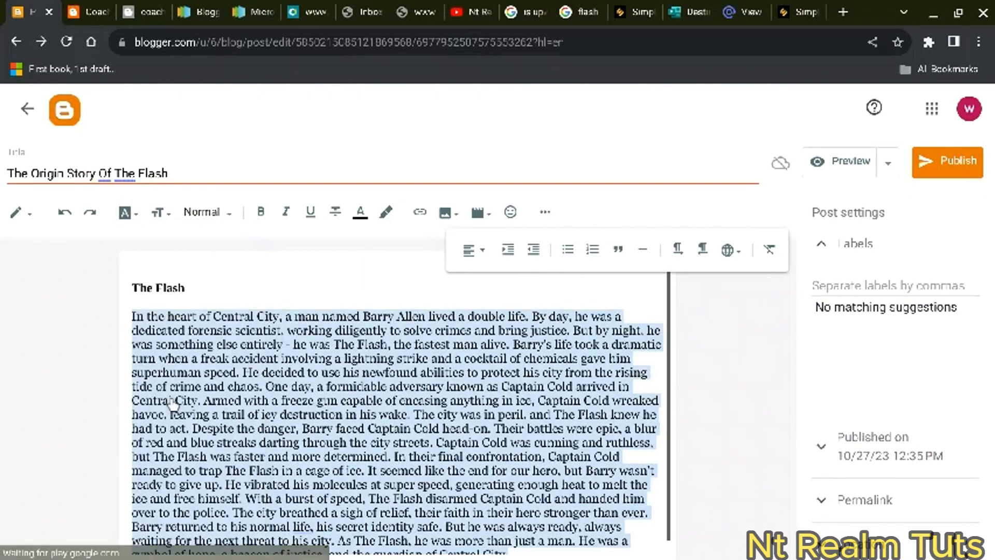
{"action": "left_click", "coordinate": [664, 319]}
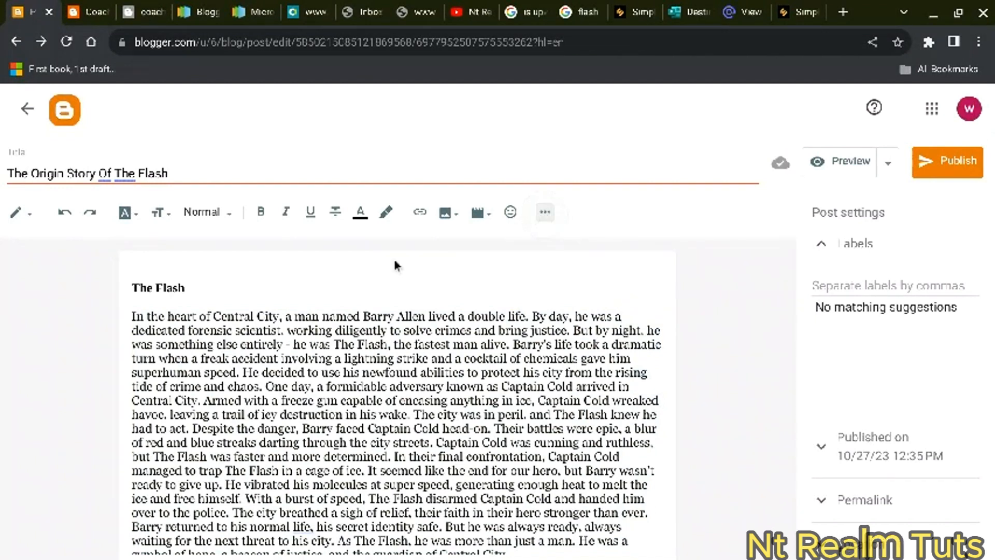
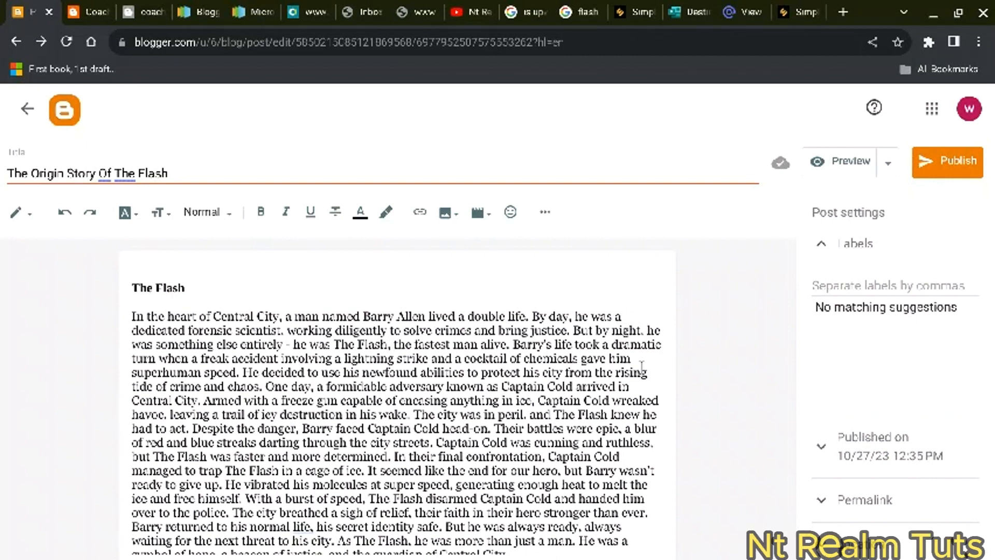
Step: Split the story into separate paragraphs before "He decided to use his newfound abilities" and before "Despite the danger"
{"action": "left_click", "coordinate": [242, 374]}
{"action": "key", "text": "Return"}
{"action": "key", "text": "Return"}
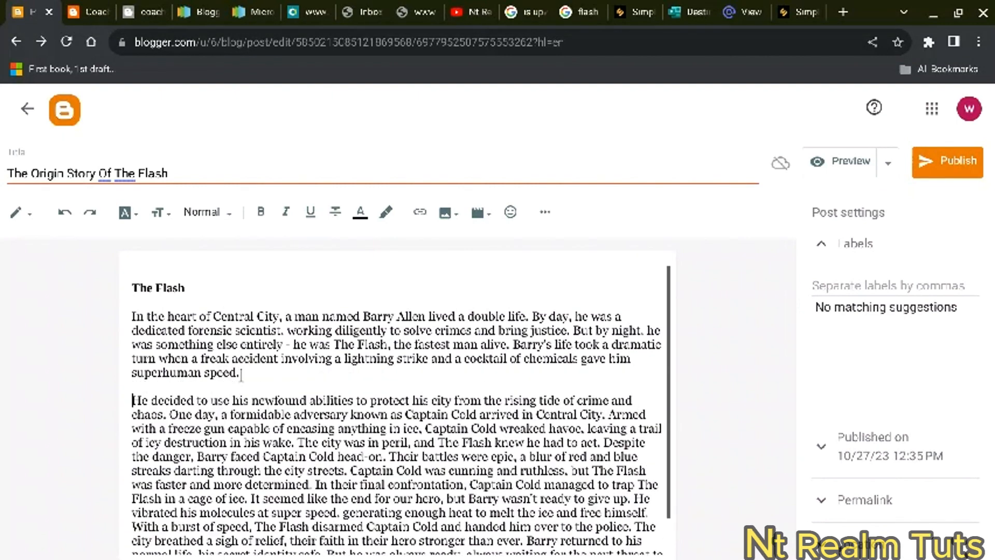
{"action": "scroll", "coordinate": [563, 447], "scroll_direction": "down", "scroll_amount": 1}
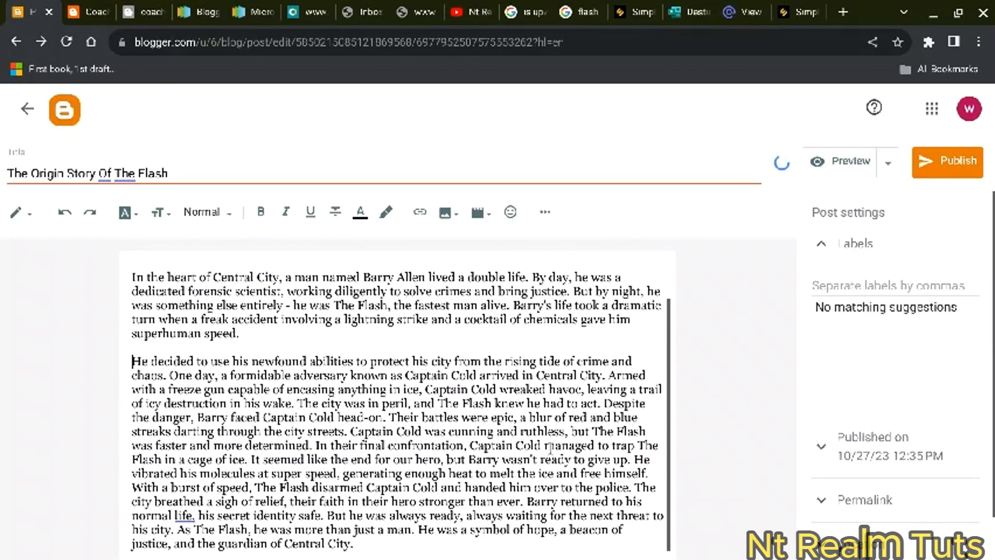
{"action": "left_click", "coordinate": [603, 405]}
{"action": "key", "text": "Return"}
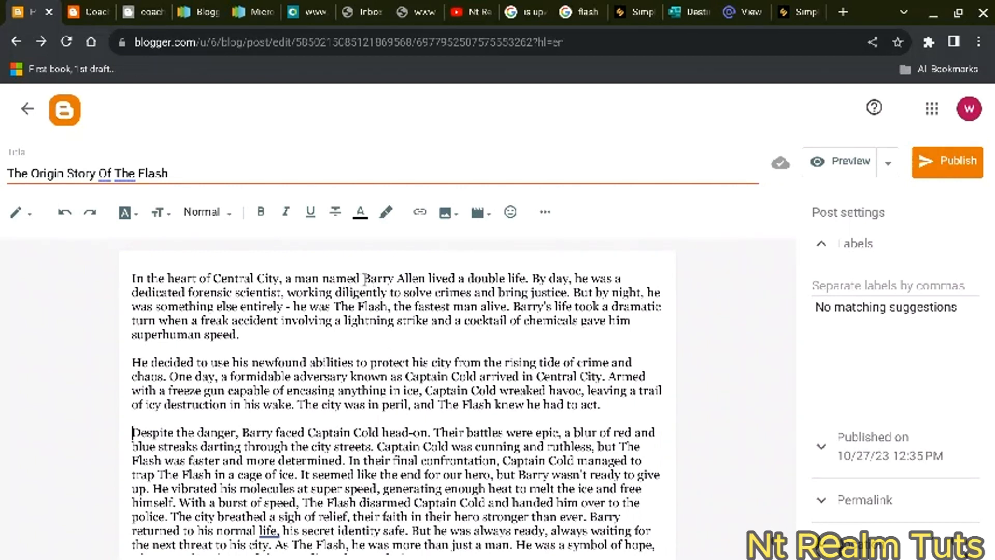
Step: Switch to the open Google image search, search for "barry allen" instead, and show all web results
{"action": "left_click_drag", "start_coordinate": [364, 280], "coordinate": [418, 280]}
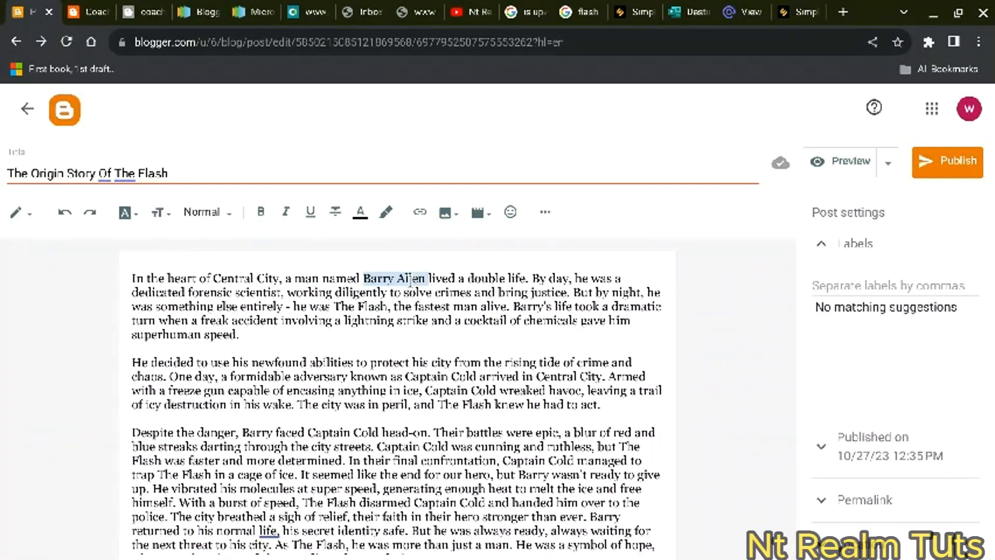
{"action": "left_click", "coordinate": [412, 280]}
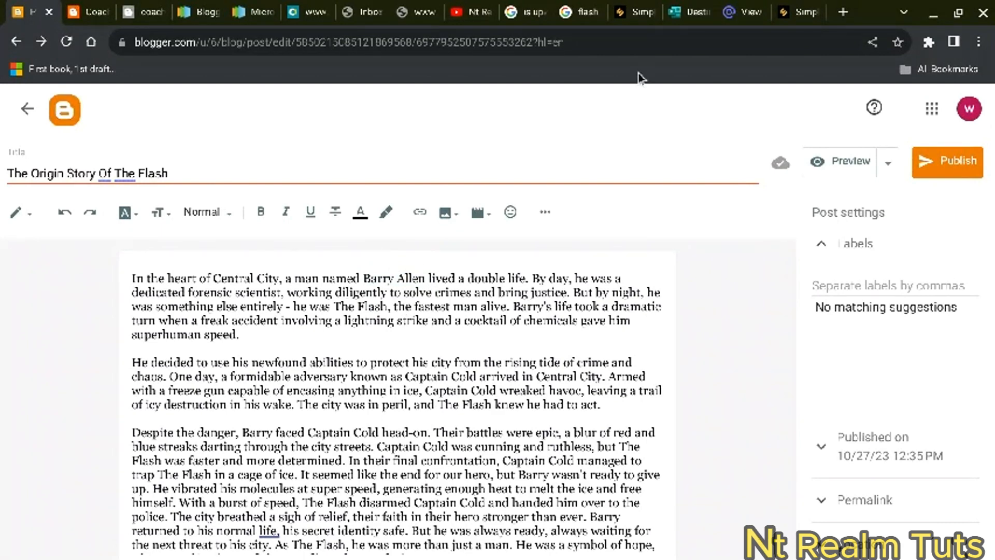
{"action": "left_click", "coordinate": [583, 12]}
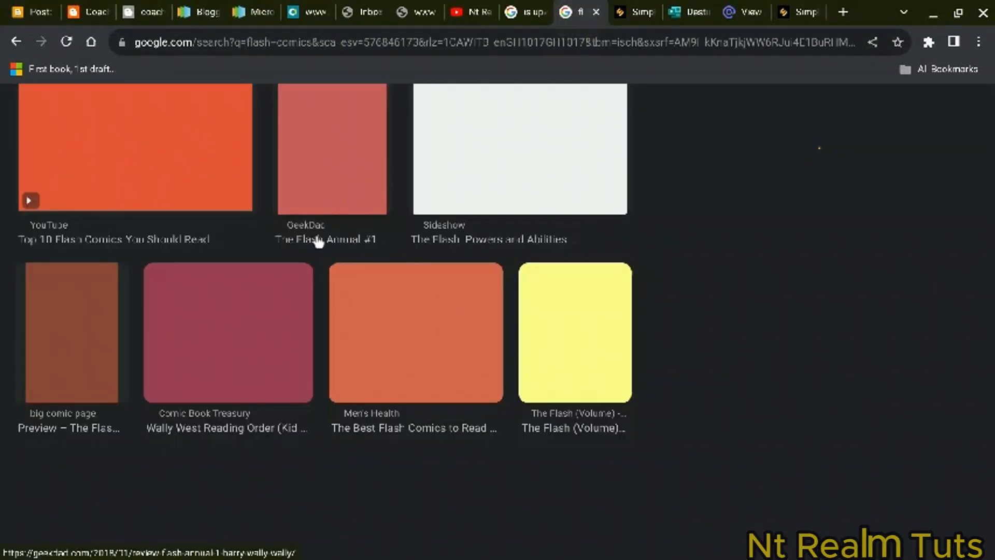
{"action": "scroll", "coordinate": [316, 238], "scroll_direction": "up", "scroll_amount": 10}
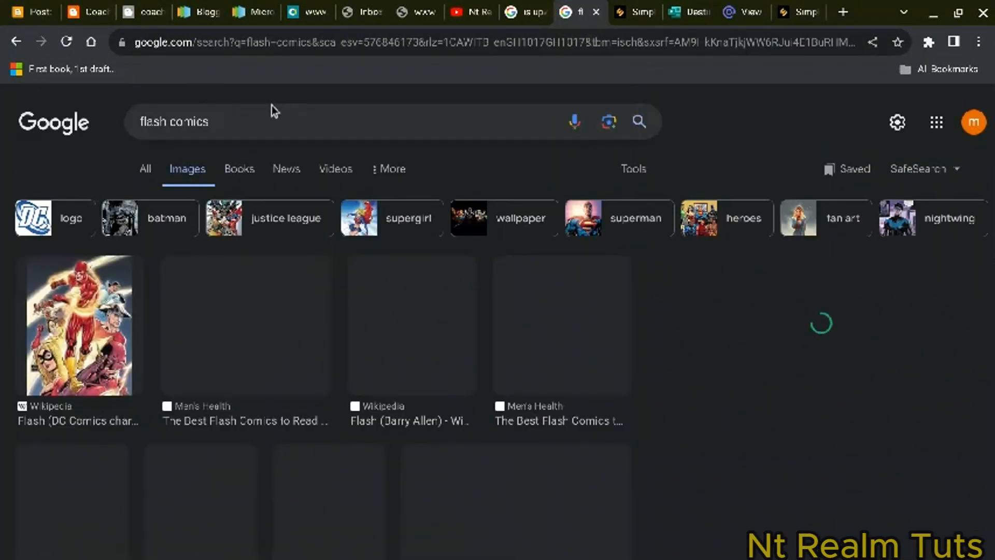
{"action": "left_click", "coordinate": [266, 119]}
{"action": "key", "text": "BackSpace"}
{"action": "key", "text": "BackSpace"}
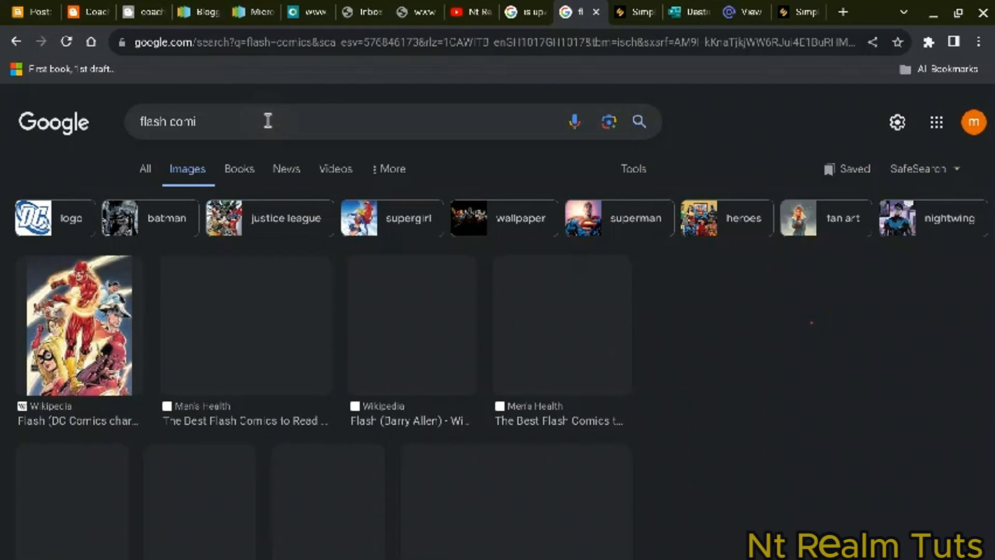
{"action": "key", "text": "BackSpace"}
{"action": "key", "text": "BackSpace"}
{"action": "key", "text": "BackSpace"}
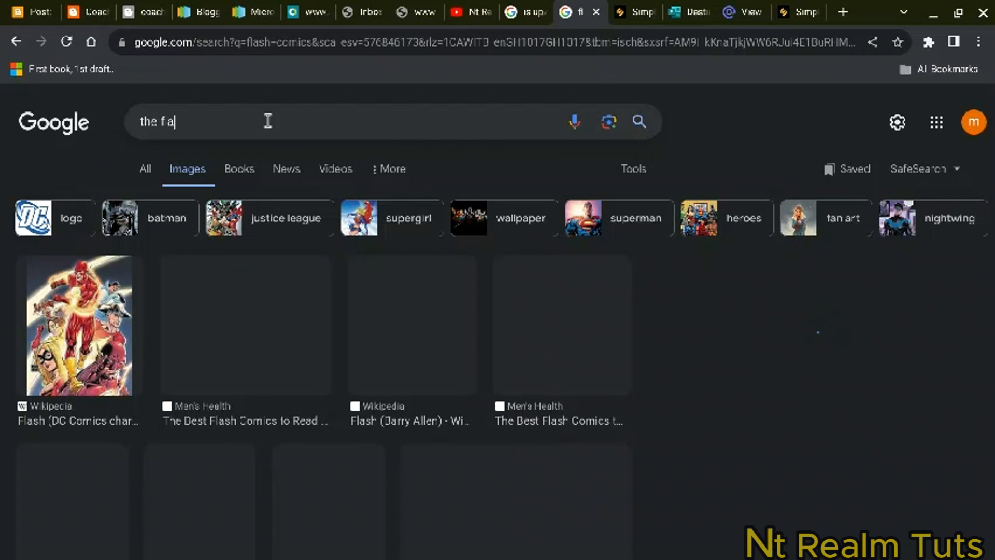
{"action": "key", "text": "BackSpace"}
{"action": "key", "text": "BackSpace"}
{"action": "key", "text": "BackSpace"}
{"action": "type", "text": "b"}
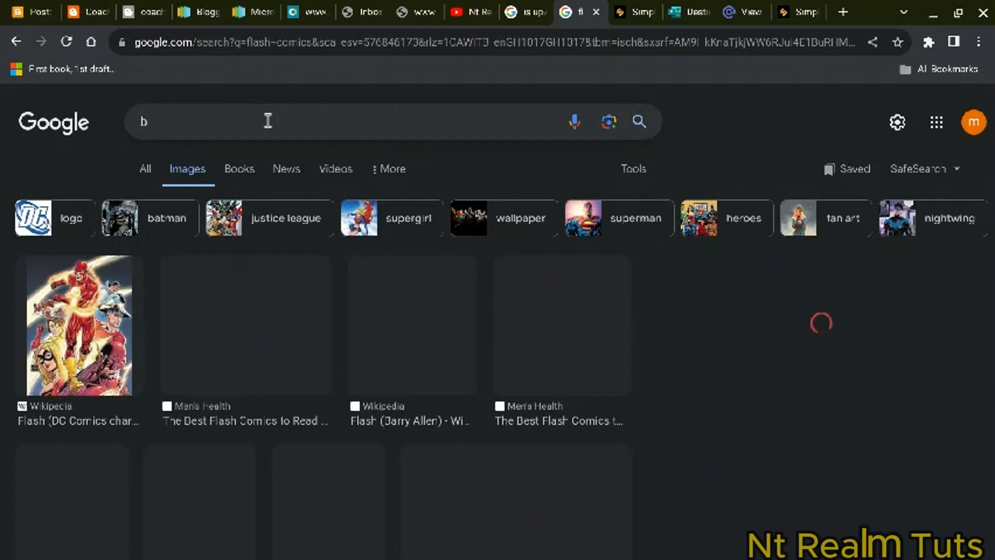
{"action": "type", "text": "arry allen"}
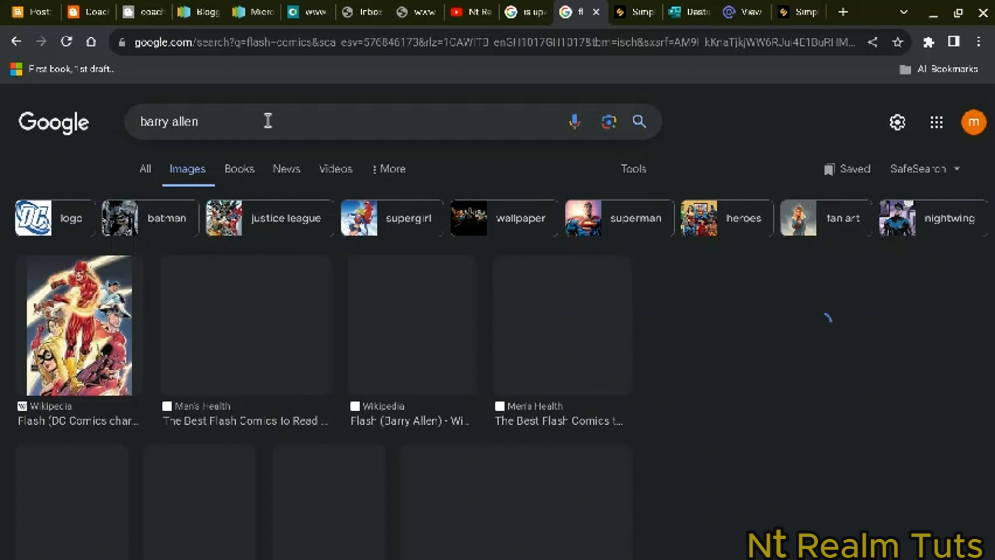
{"action": "key", "text": "BackSpace"}
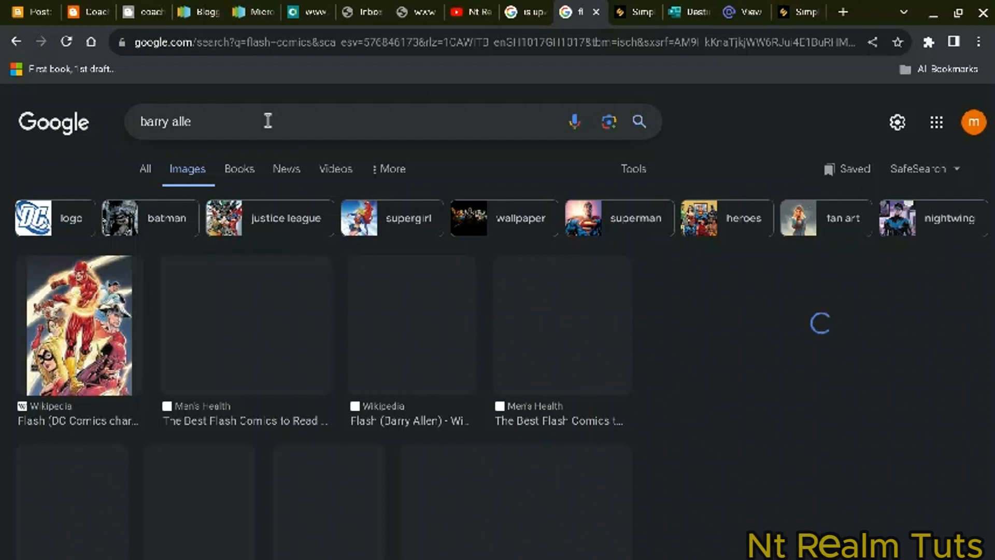
{"action": "key", "text": "Return"}
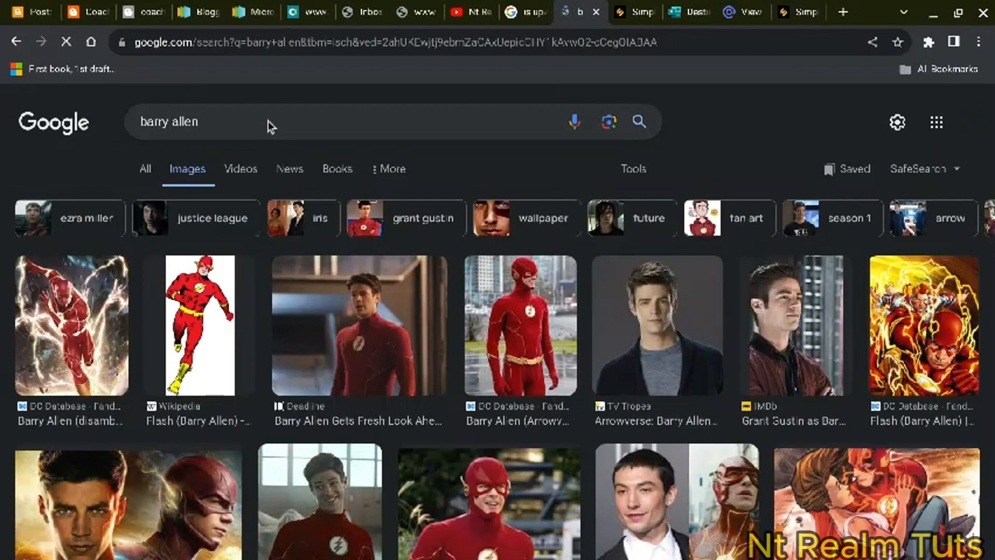
{"action": "left_click", "coordinate": [149, 171]}
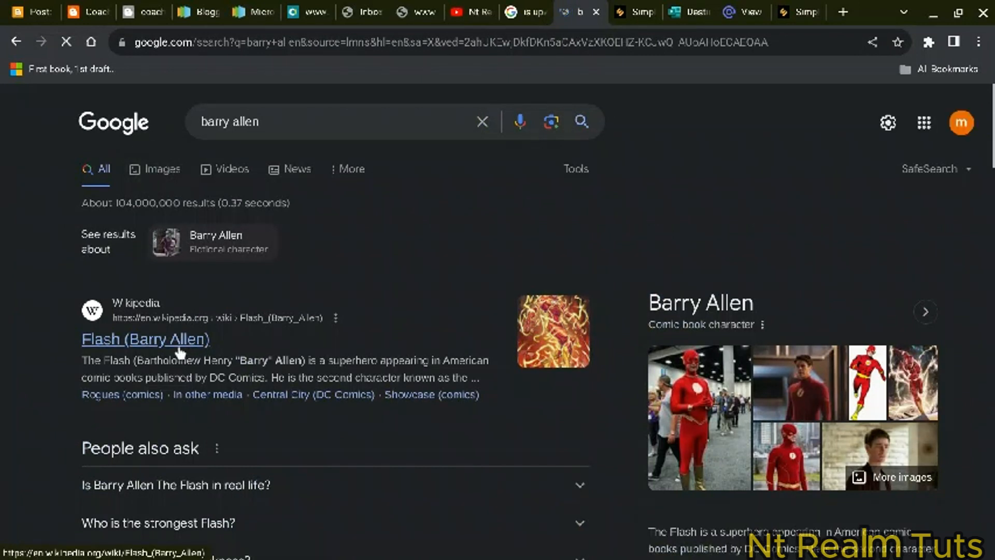
{"action": "left_click", "coordinate": [177, 346]}
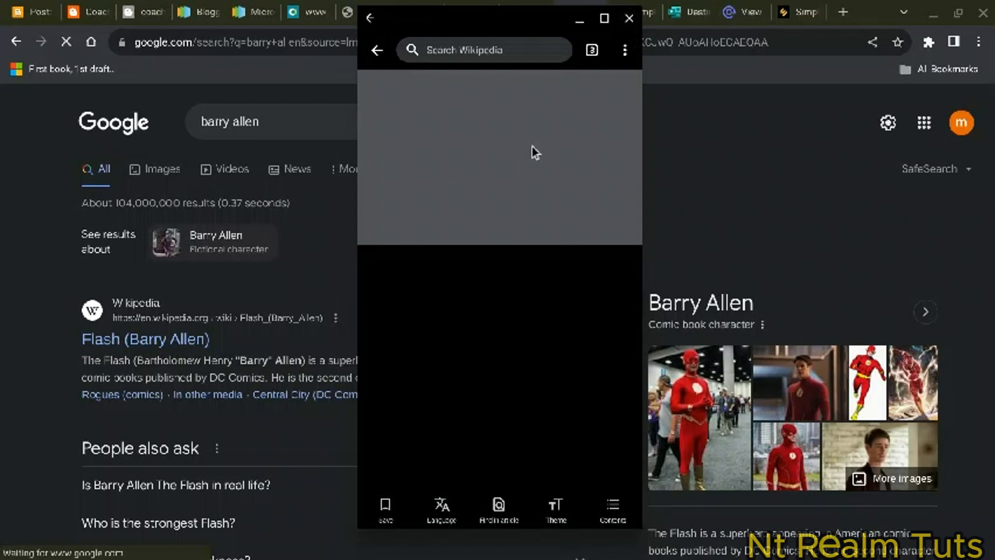
{"action": "left_click", "coordinate": [524, 54]}
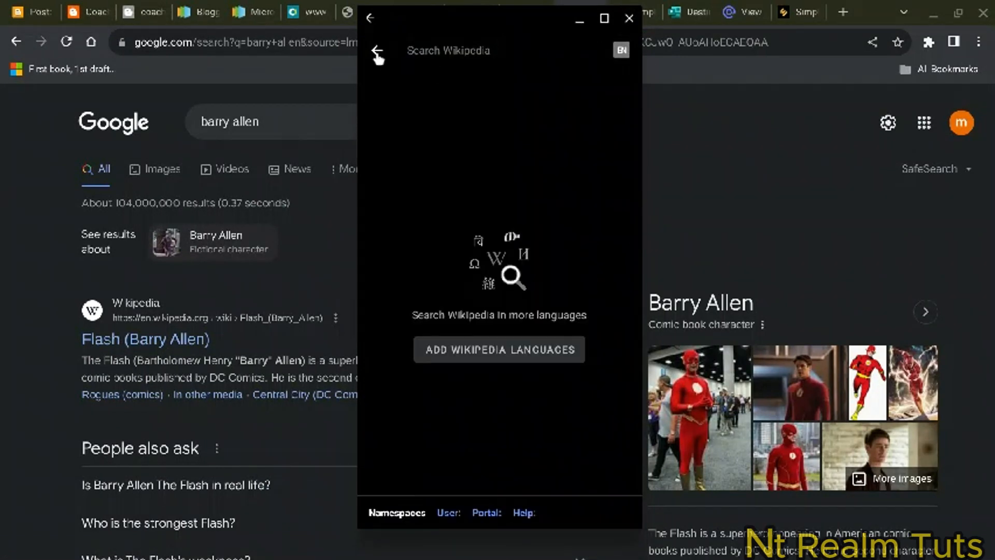
{"action": "left_click", "coordinate": [377, 52]}
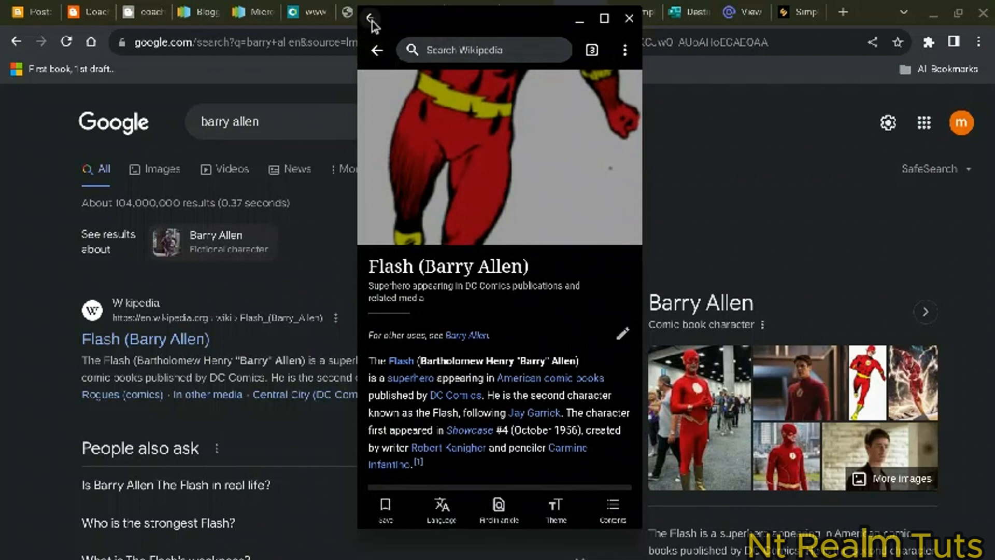
{"action": "left_click", "coordinate": [372, 20]}
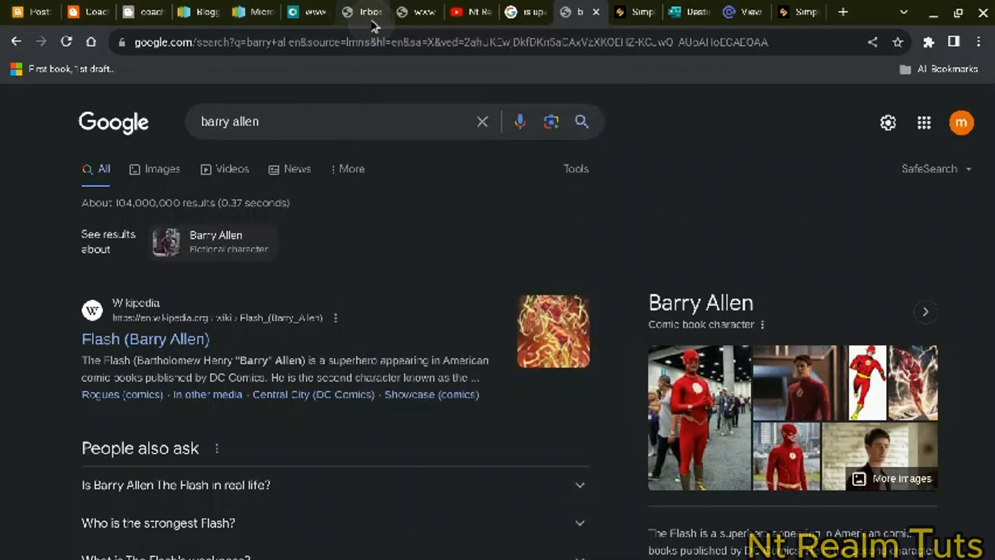
Step: Copy the link address of the "Flash (Barry Allen)" Wikipedia result and return to the Blogger post editor
{"action": "right_click", "coordinate": [165, 351]}
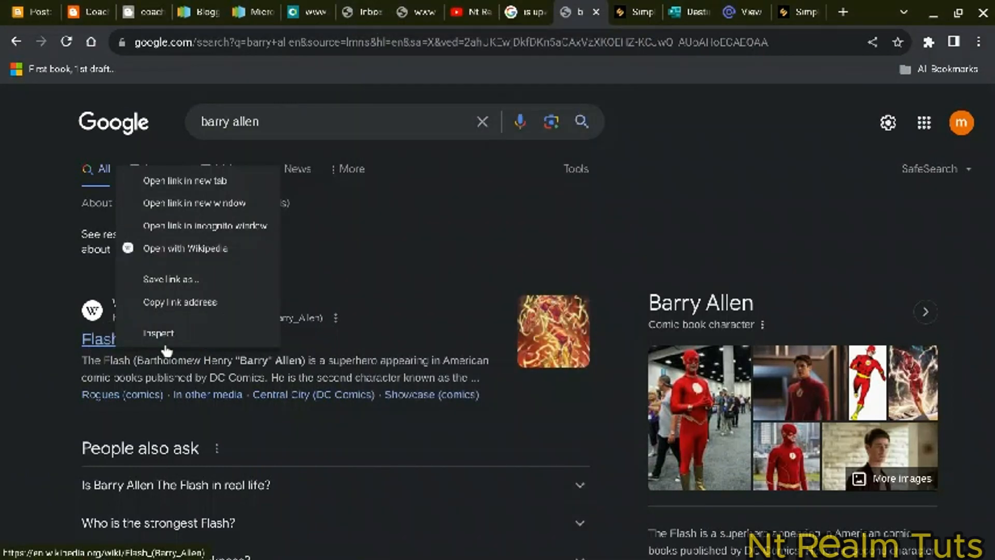
{"action": "left_click", "coordinate": [180, 301]}
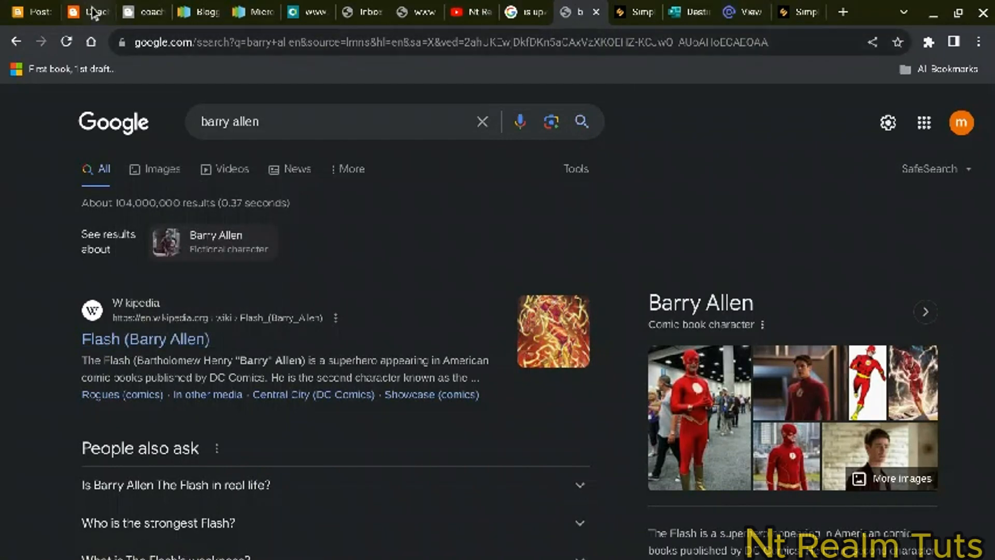
{"action": "left_click", "coordinate": [35, 11]}
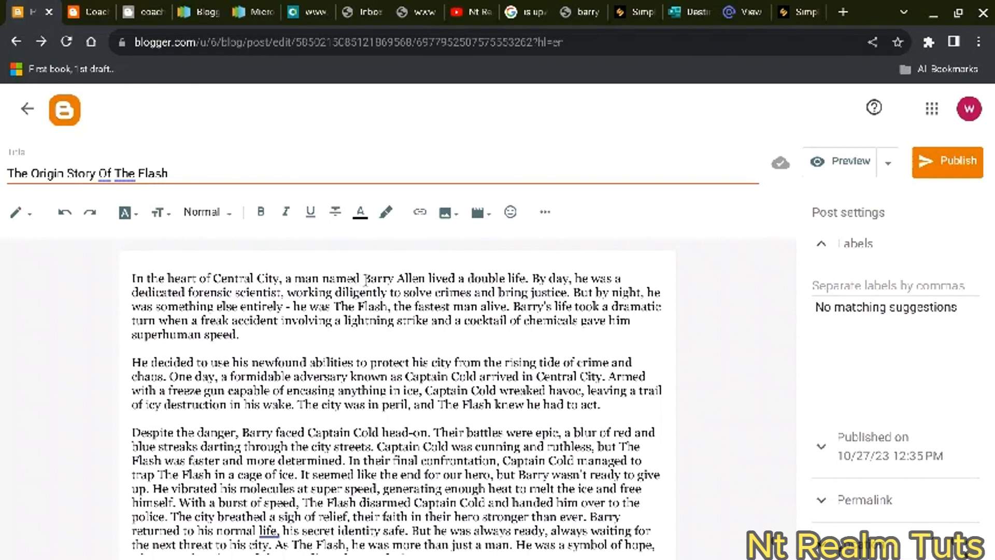
Step: Link the words "Barry Allen" in the first paragraph to the copied Wikipedia address, set to open in a new window
{"action": "left_click_drag", "start_coordinate": [396, 282], "coordinate": [428, 282]}
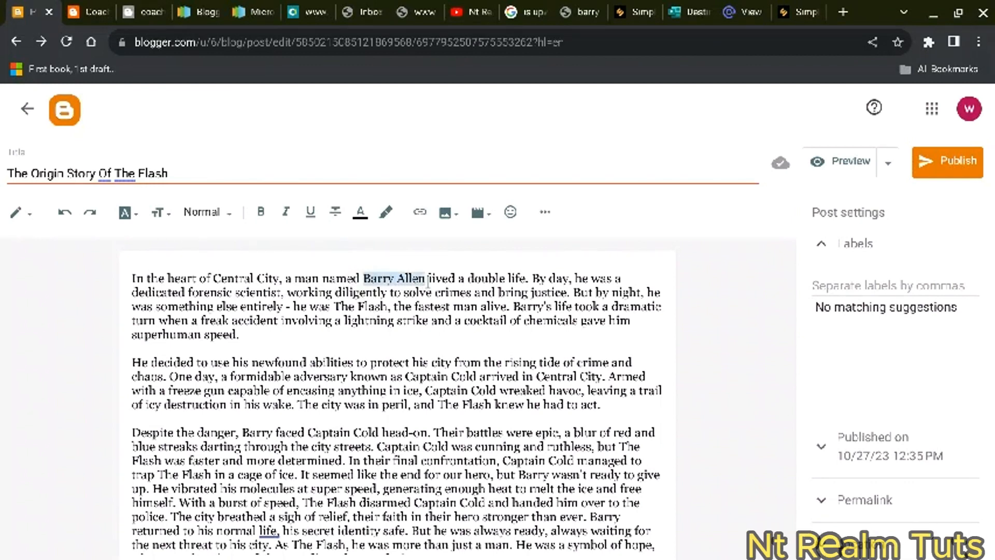
{"action": "left_click", "coordinate": [420, 211]}
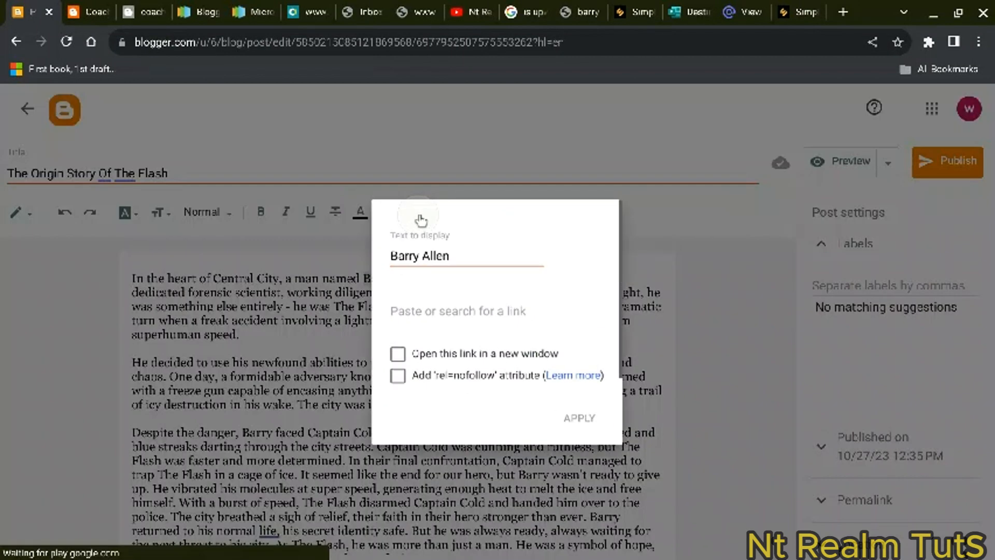
{"action": "left_click", "coordinate": [414, 311]}
{"action": "key", "text": "ctrl+v"}
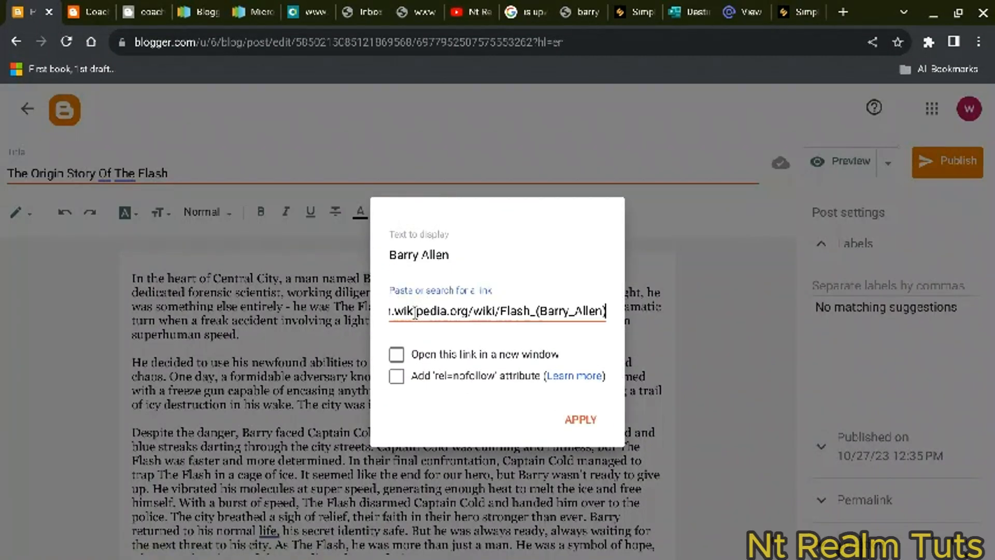
{"action": "left_click", "coordinate": [397, 354]}
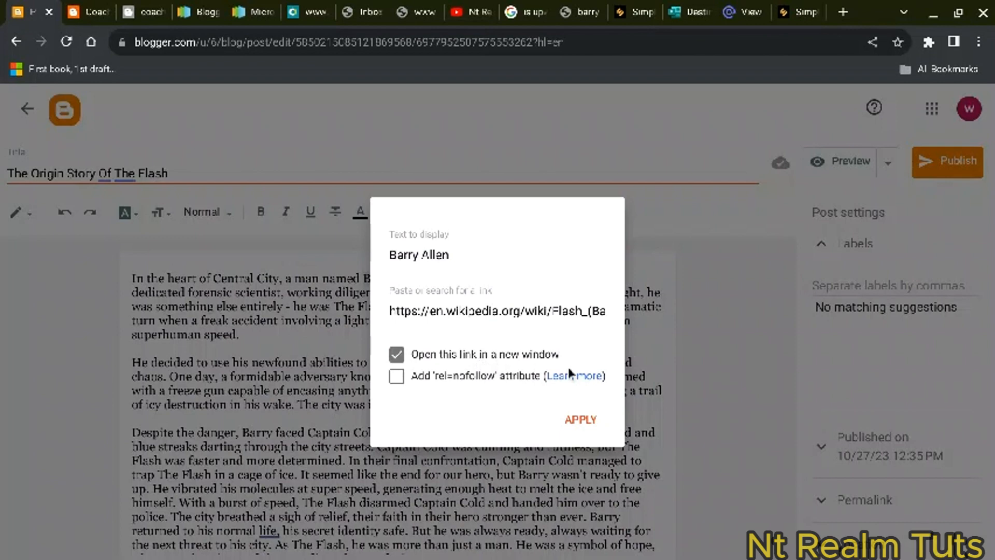
{"action": "left_click", "coordinate": [580, 421]}
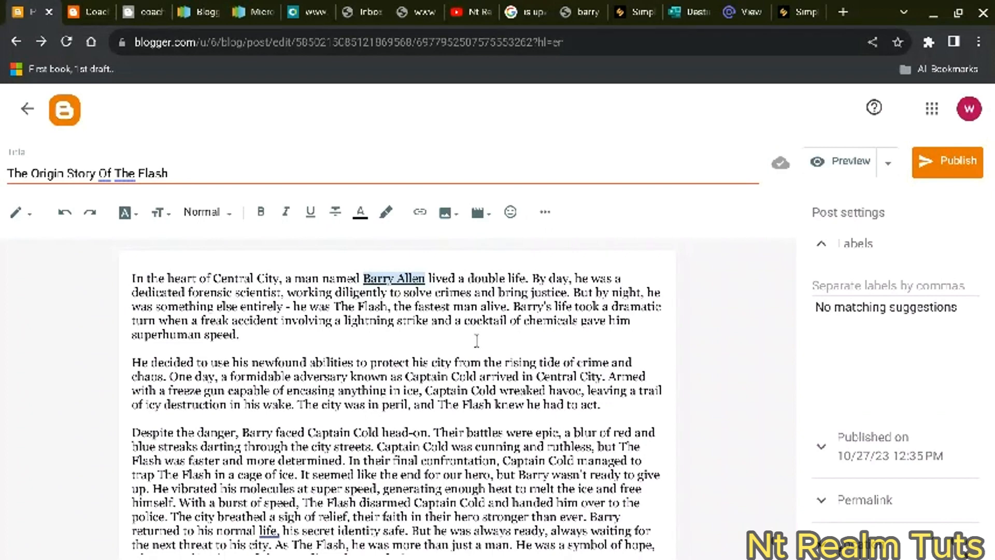
Step: Publish the post and open its preview
{"action": "scroll", "coordinate": [477, 341], "scroll_direction": "up", "scroll_amount": 2}
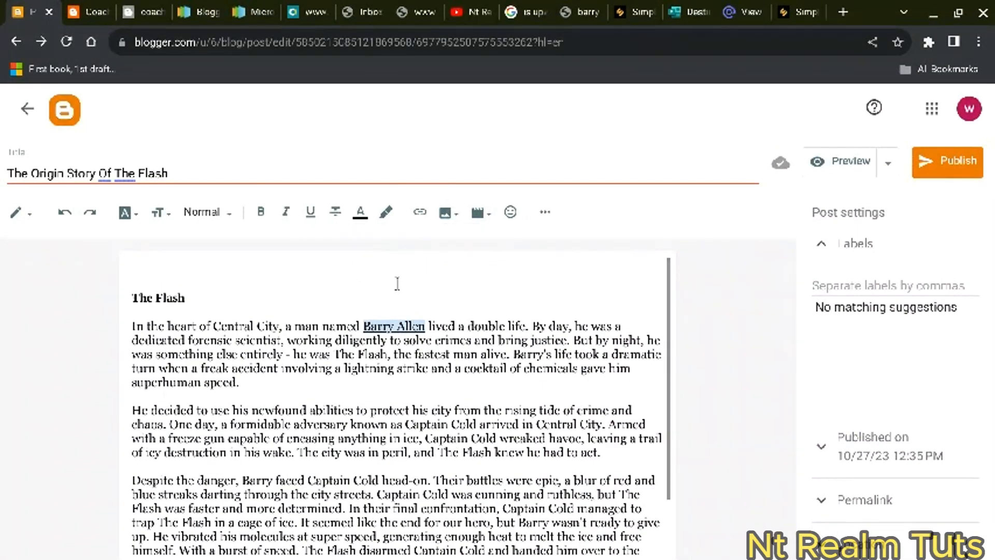
{"action": "left_click", "coordinate": [889, 163]}
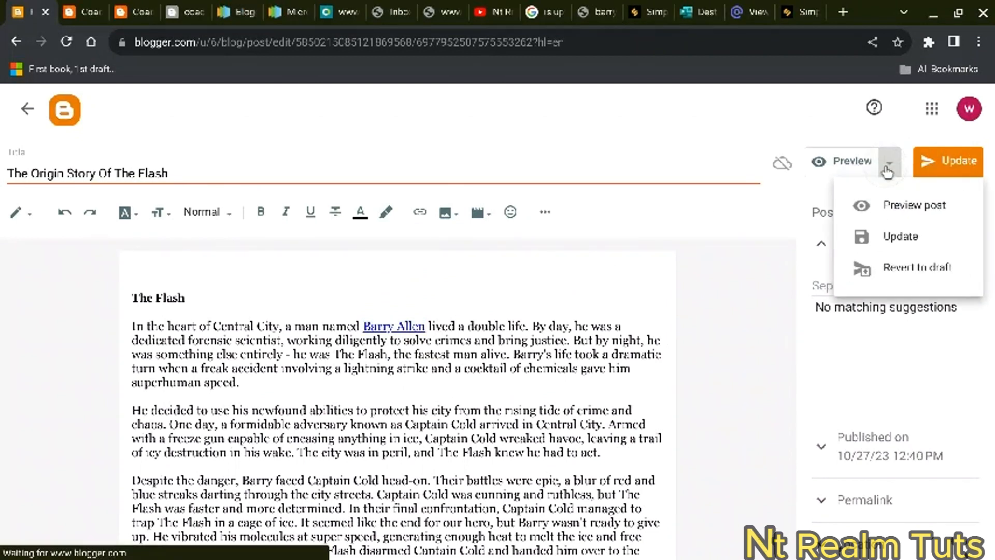
{"action": "left_click", "coordinate": [885, 218]}
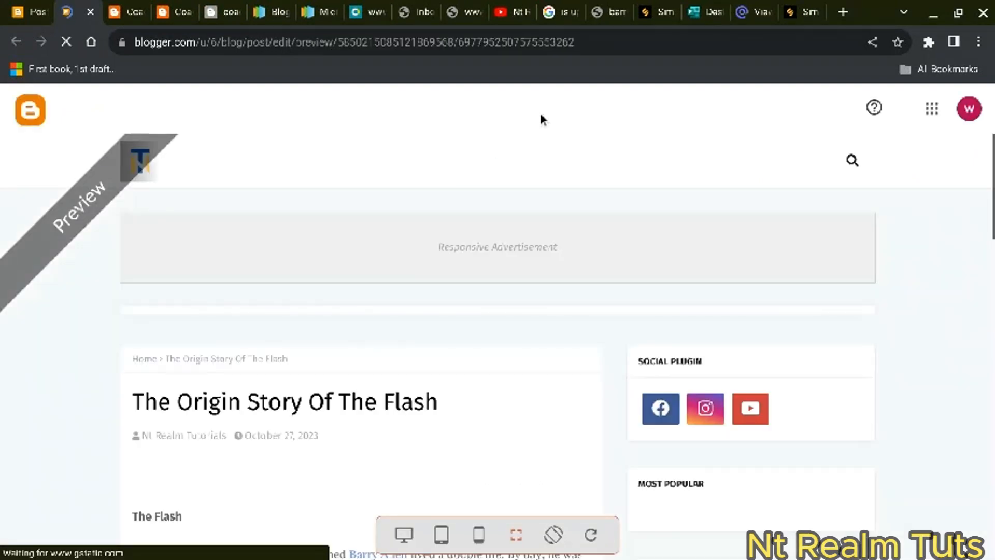
Step: Look through the post preview to check the "Barry Allen" link, and close the preview to return to the editor
{"action": "scroll", "coordinate": [420, 294], "scroll_direction": "down", "scroll_amount": 4}
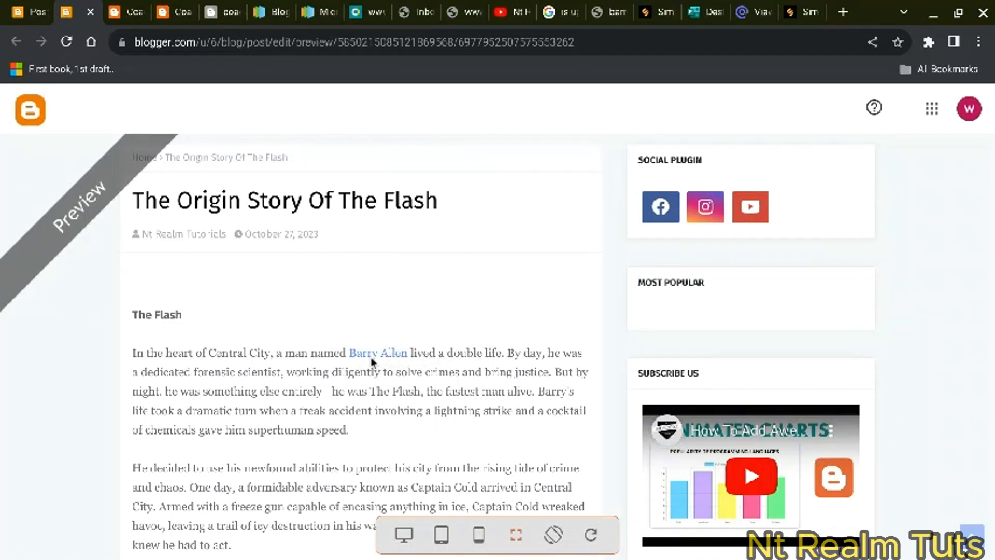
{"action": "scroll", "coordinate": [401, 360], "scroll_direction": "down", "scroll_amount": 8}
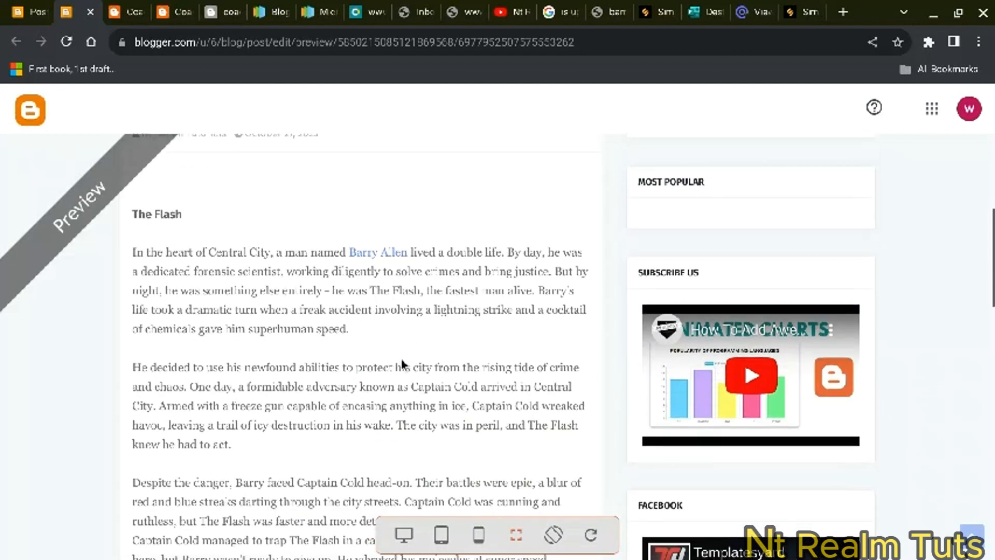
{"action": "scroll", "coordinate": [401, 360], "scroll_direction": "up", "scroll_amount": 12}
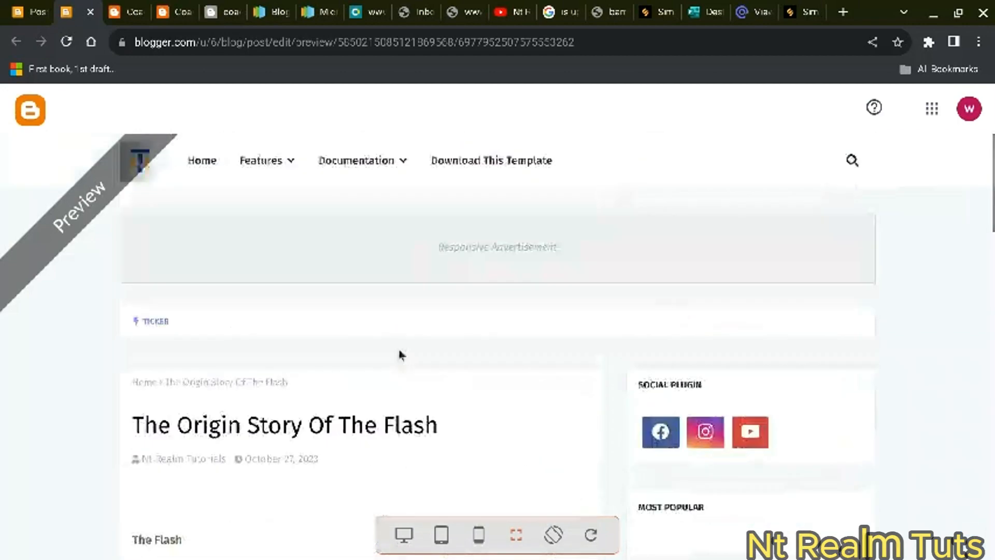
{"action": "left_click", "coordinate": [90, 14]}
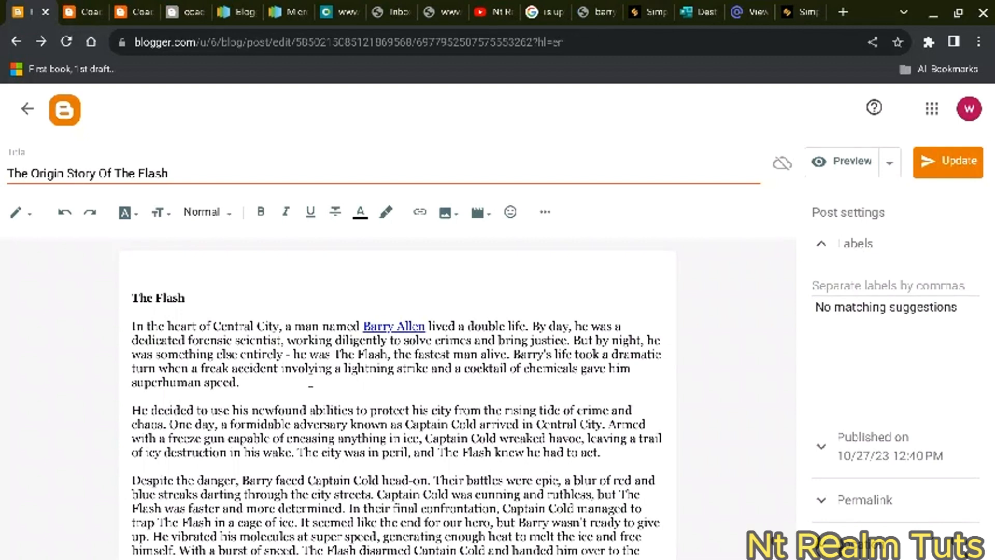
Step: Upload the Downloads image whose file name starts with "2a33400f5e4b" from the computer and insert it on a new line below the first paragraph
{"action": "left_click", "coordinate": [280, 384]}
{"action": "key", "text": "Return"}
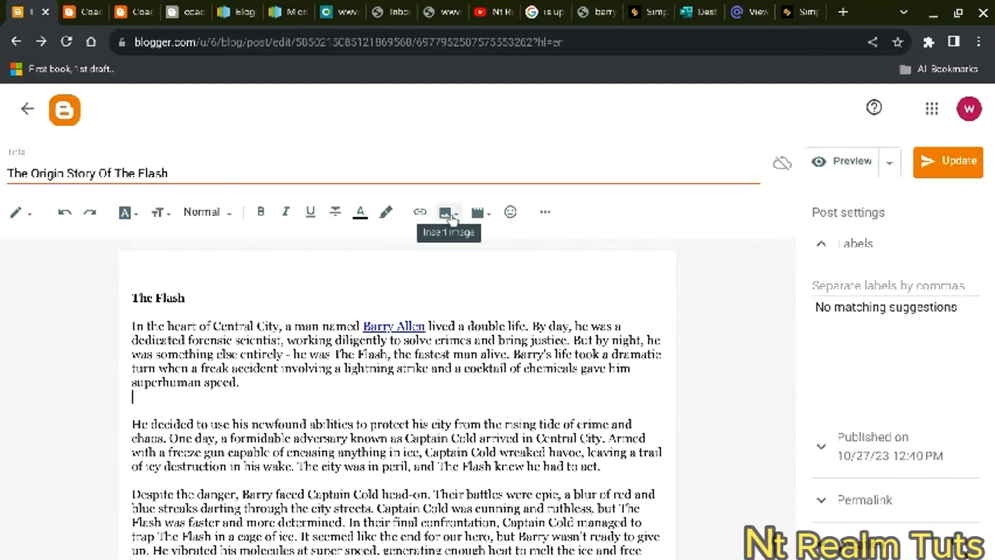
{"action": "left_click", "coordinate": [478, 223]}
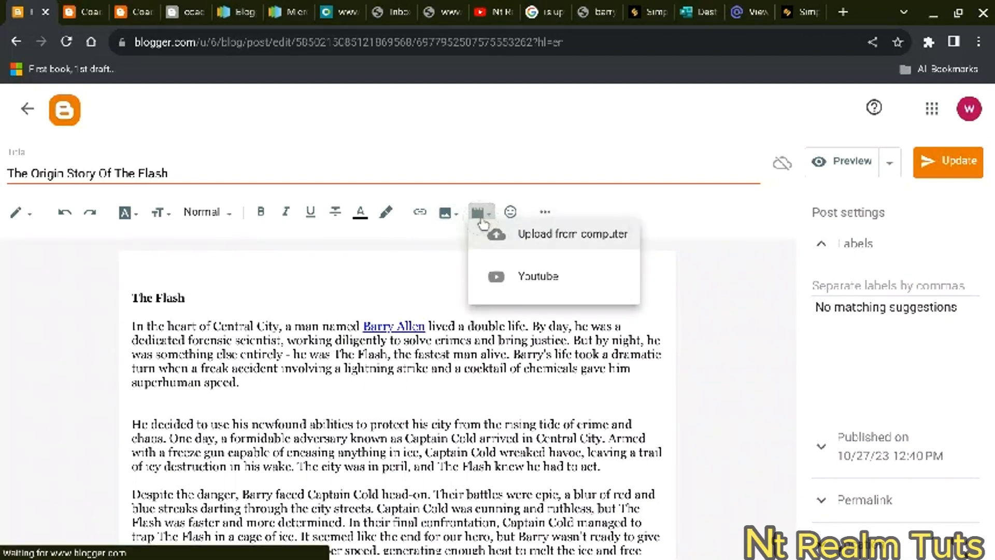
{"action": "left_click", "coordinate": [448, 218]}
{"action": "left_click", "coordinate": [448, 218]}
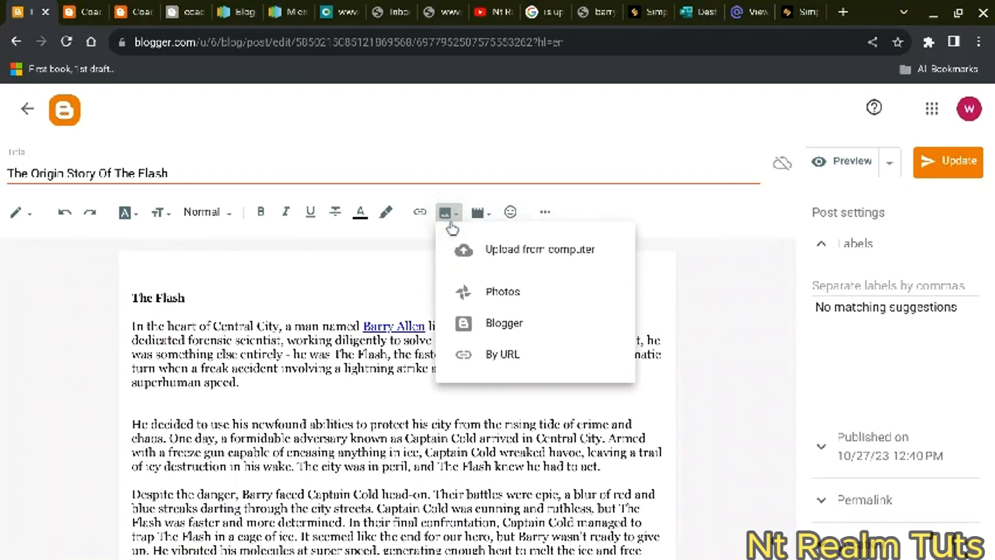
{"action": "left_click", "coordinate": [525, 253]}
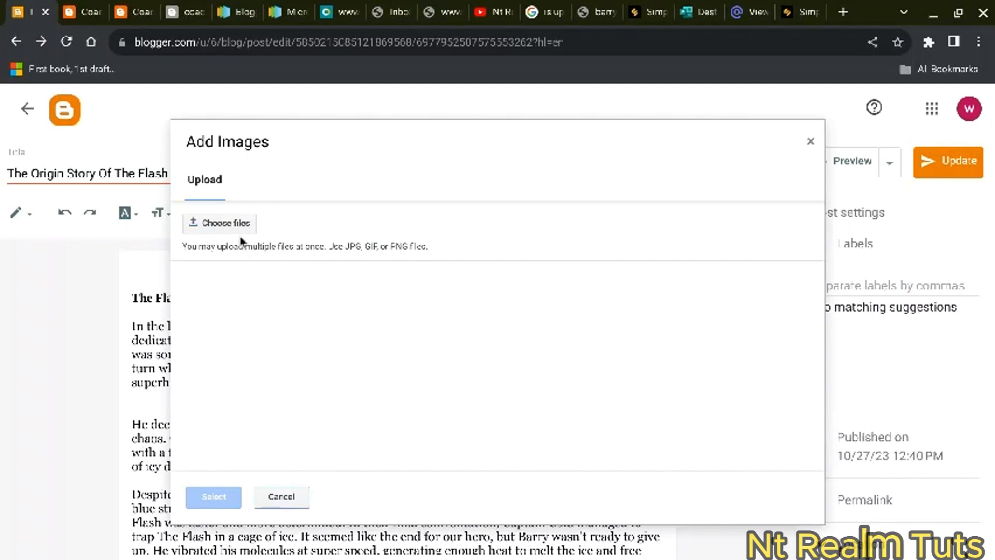
{"action": "left_click", "coordinate": [238, 229]}
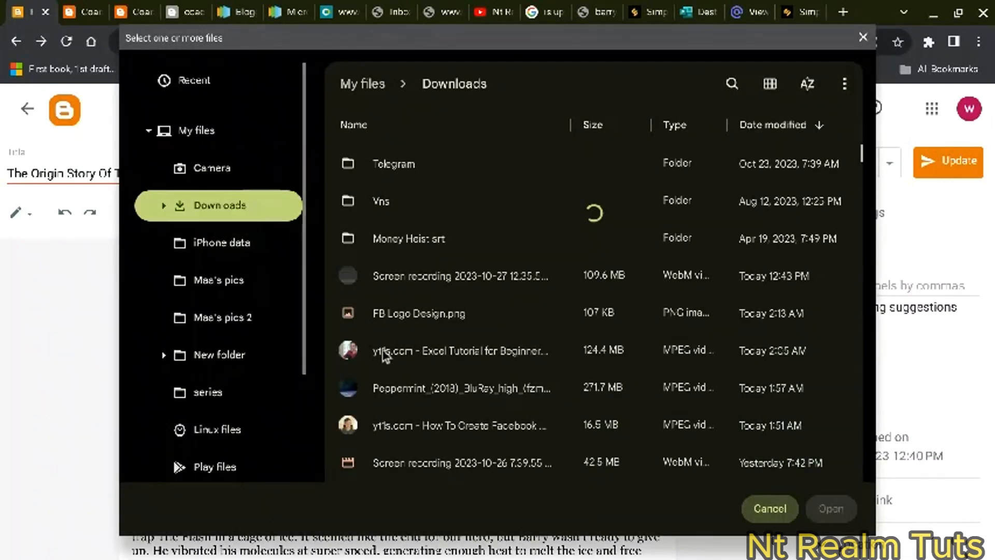
{"action": "scroll", "coordinate": [383, 354], "scroll_direction": "down", "scroll_amount": 5}
{"action": "scroll", "coordinate": [363, 365], "scroll_direction": "down", "scroll_amount": 3}
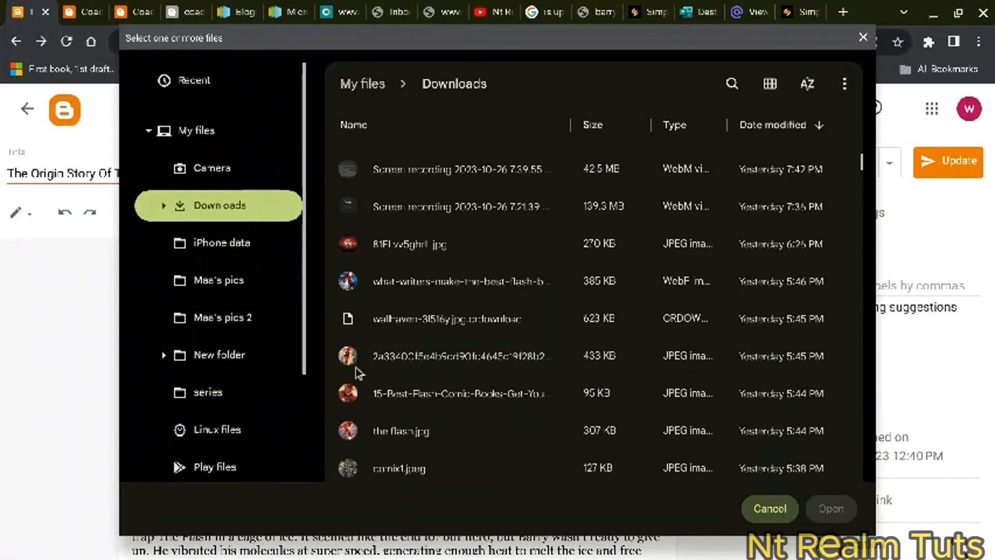
{"action": "left_click", "coordinate": [358, 363]}
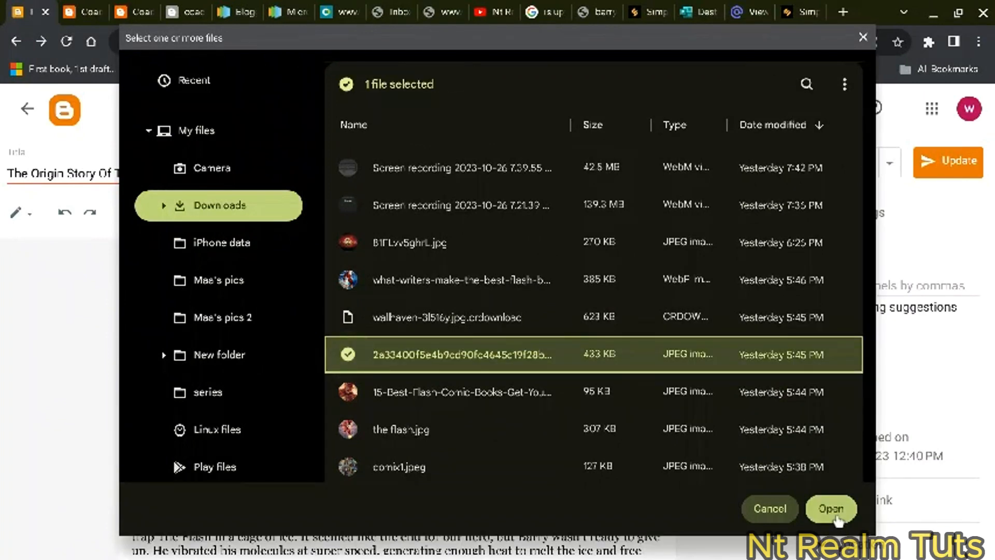
{"action": "left_click", "coordinate": [831, 508]}
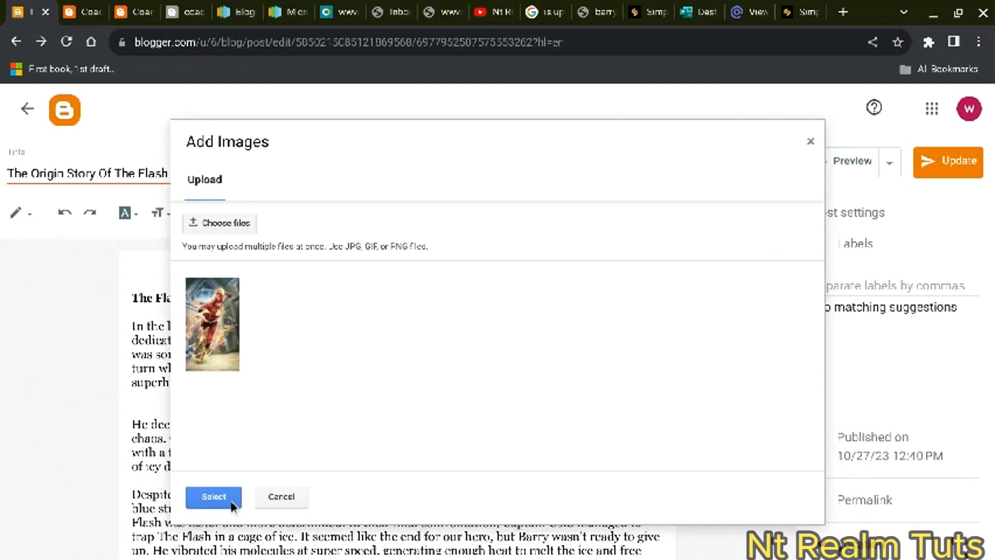
{"action": "left_click", "coordinate": [214, 496]}
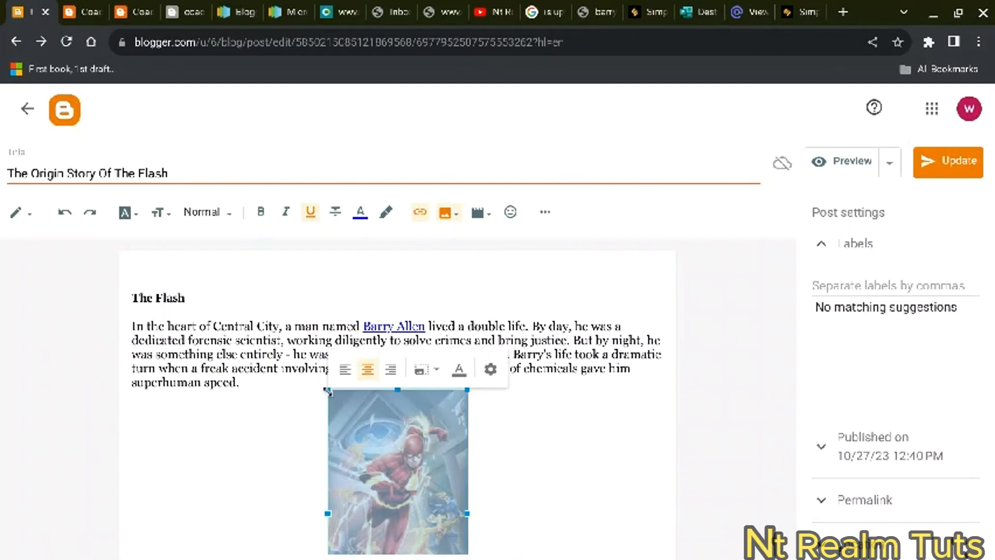
Step: Shrink the inserted Flash image slightly, try left and right alignment, and settle on left alignment beside the second paragraph
{"action": "left_click_drag", "start_coordinate": [327, 391], "coordinate": [384, 433]}
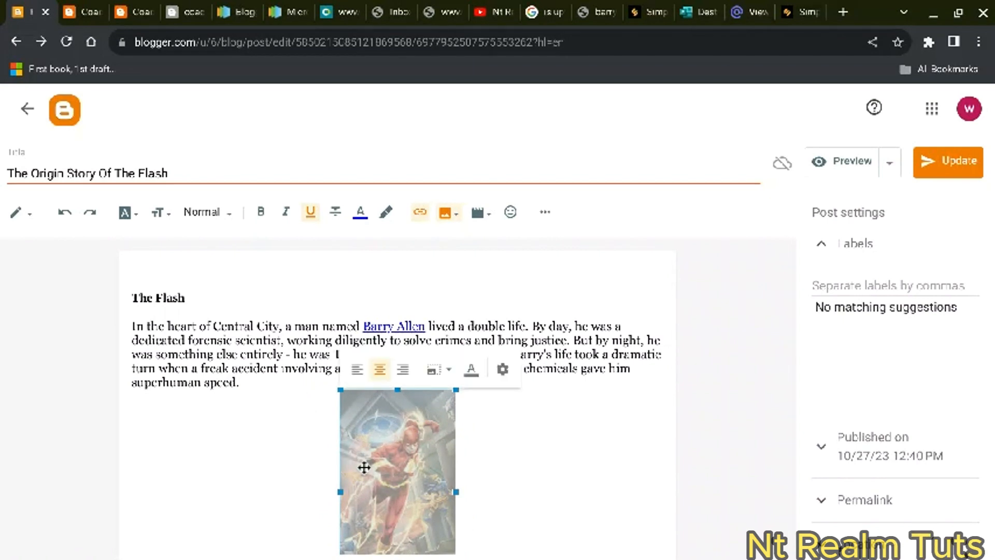
{"action": "left_click", "coordinate": [358, 378]}
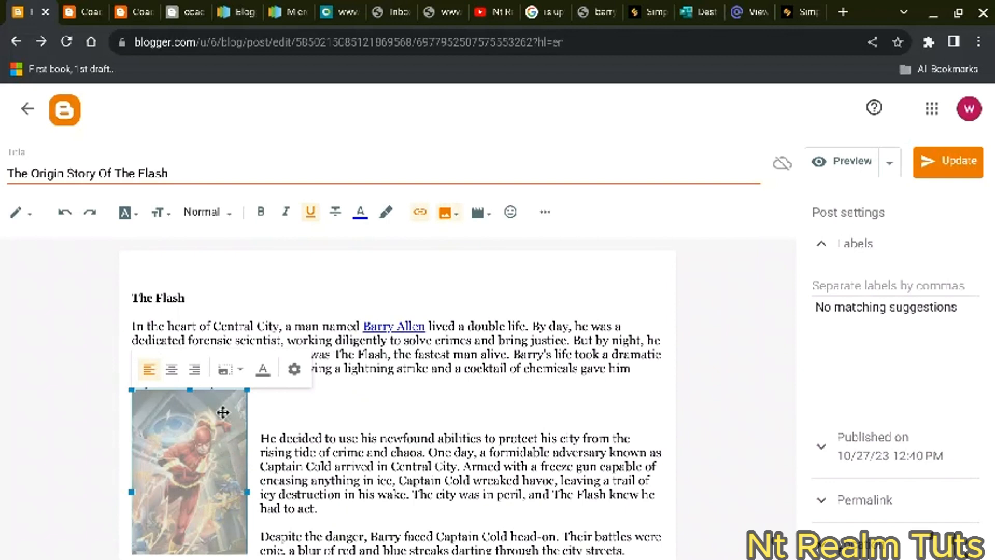
{"action": "left_click", "coordinate": [195, 376]}
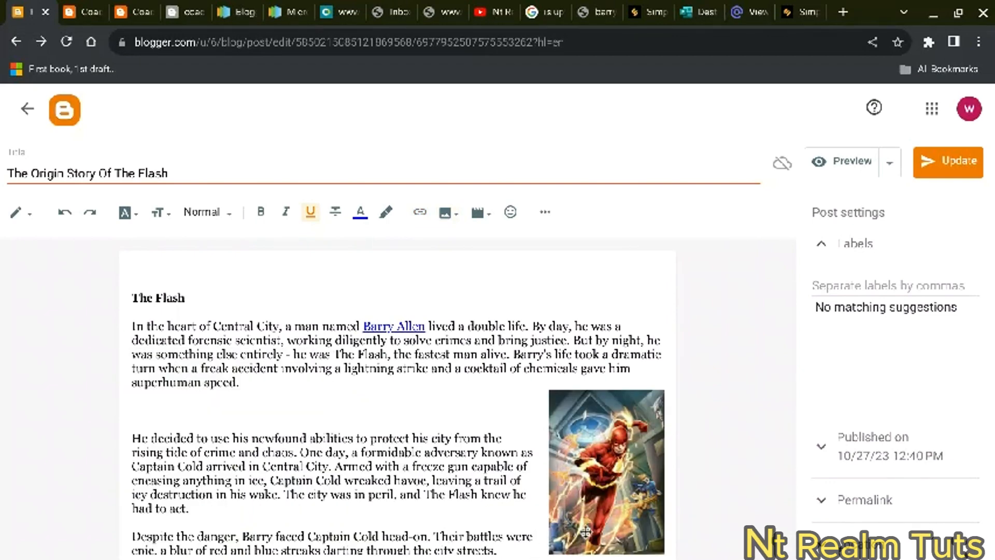
{"action": "left_click", "coordinate": [595, 499]}
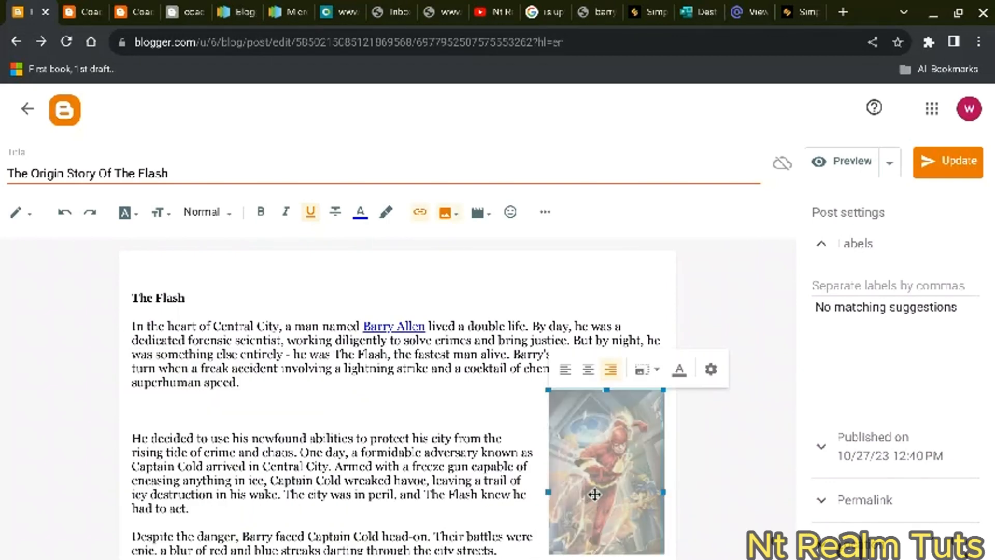
{"action": "left_click", "coordinate": [565, 369]}
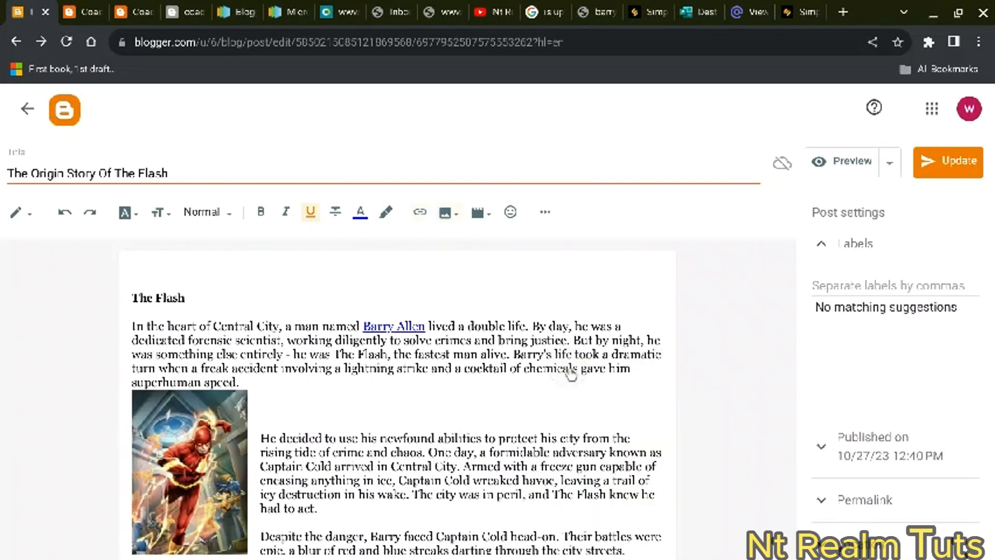
Step: Upload the Downloads image "what-writers-make-the-best-flash-..." and insert it on a new line after the paragraph ending "had to act."
{"action": "scroll", "coordinate": [342, 395], "scroll_direction": "down", "scroll_amount": 3}
{"action": "left_click", "coordinate": [342, 396]}
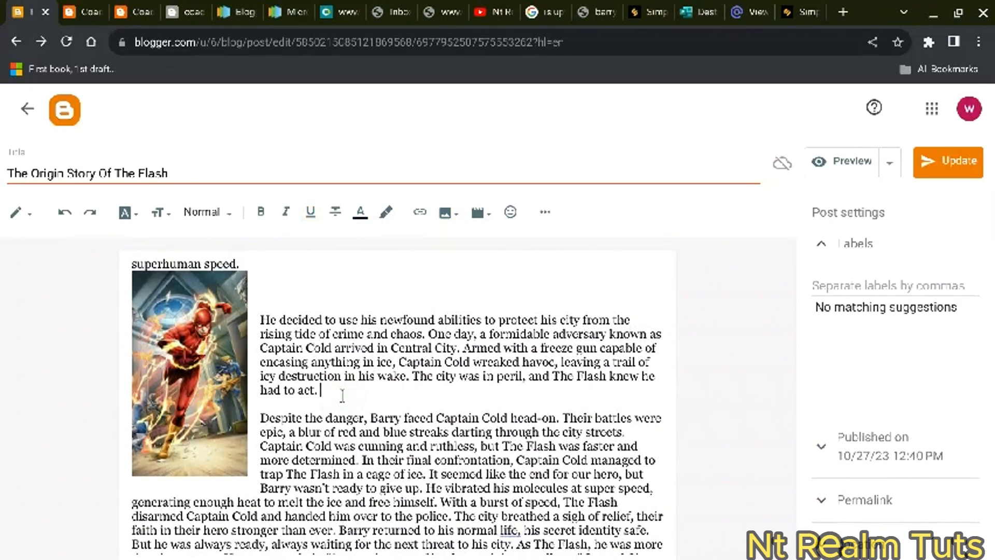
{"action": "key", "text": "Return"}
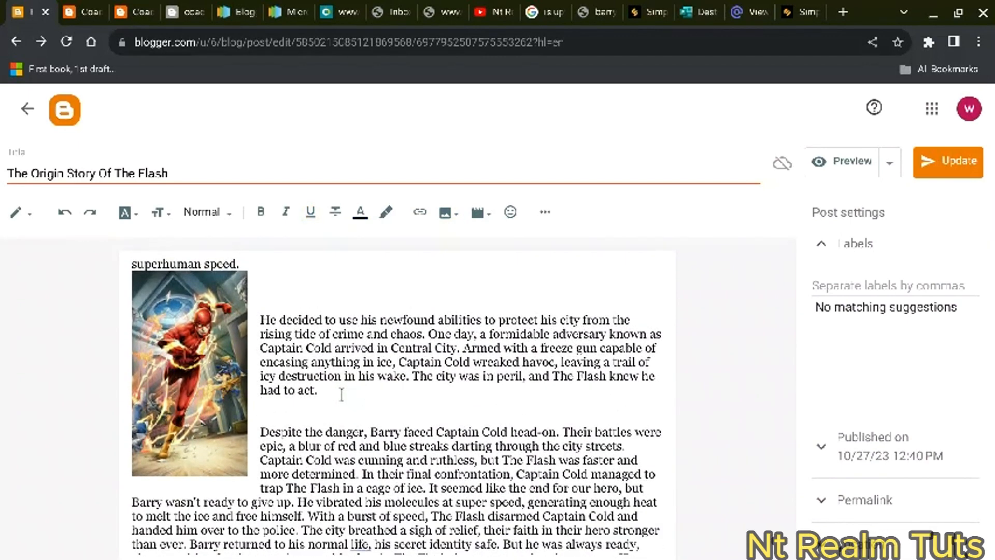
{"action": "left_click", "coordinate": [448, 212]}
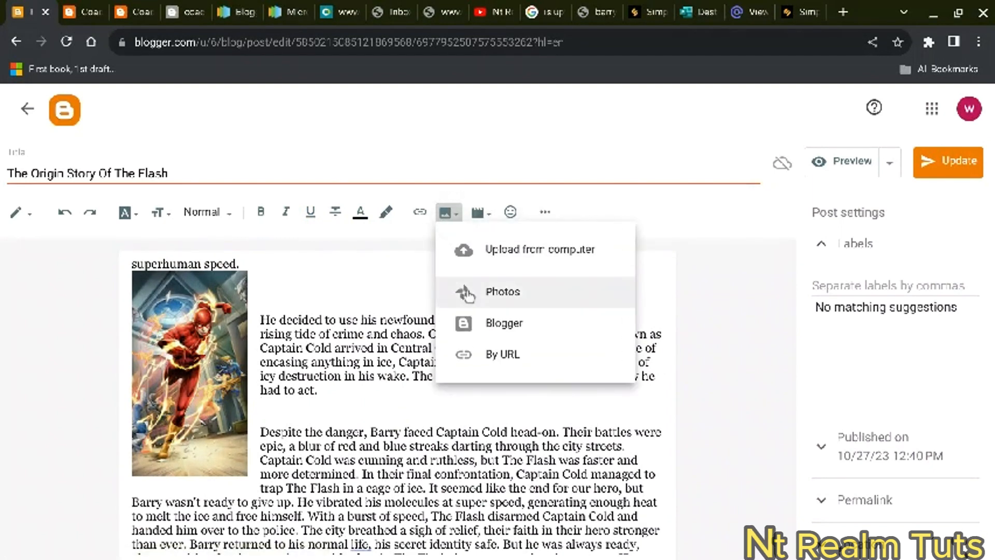
{"action": "left_click", "coordinate": [520, 265]}
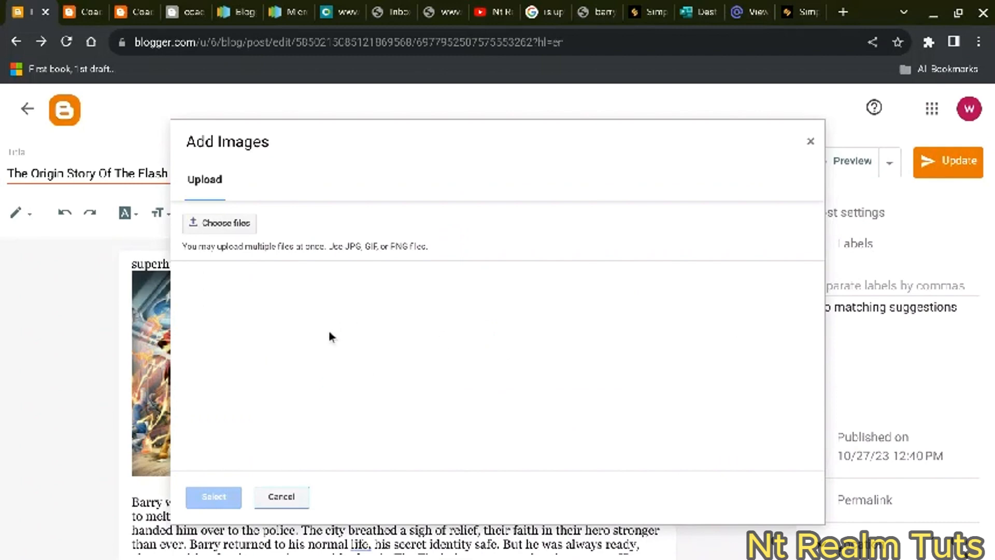
{"action": "left_click", "coordinate": [236, 226]}
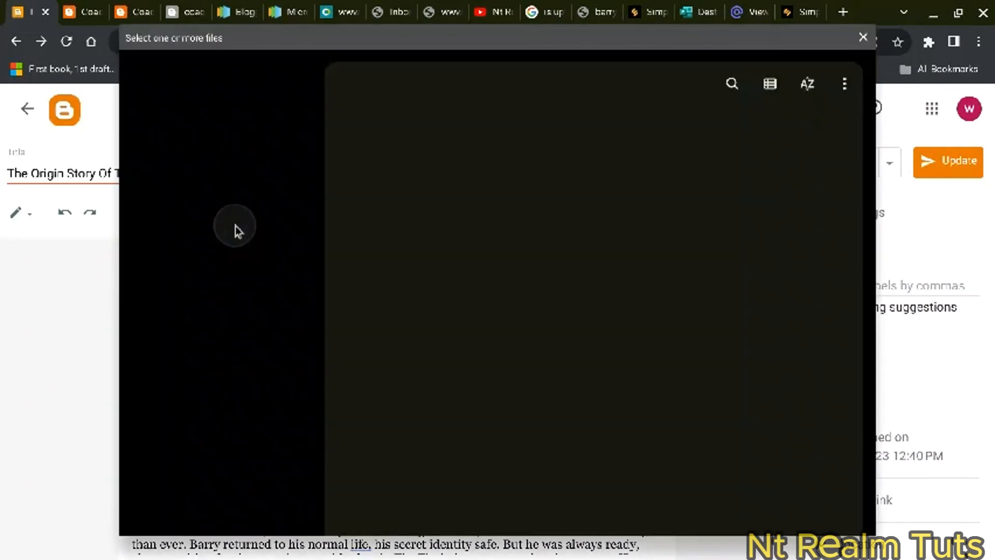
{"action": "scroll", "coordinate": [444, 357], "scroll_direction": "down", "scroll_amount": 3}
{"action": "scroll", "coordinate": [444, 356], "scroll_direction": "down", "scroll_amount": 1}
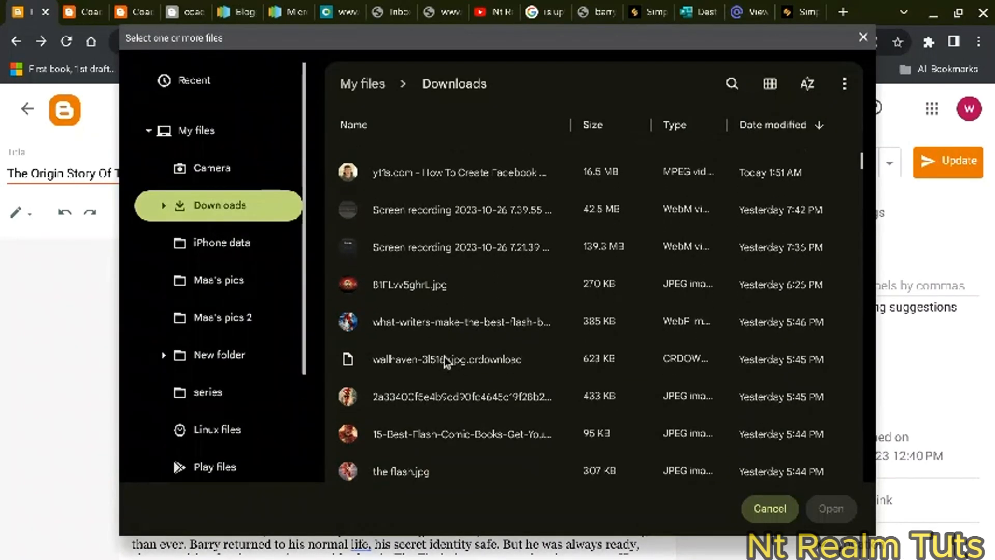
{"action": "left_click", "coordinate": [350, 322]}
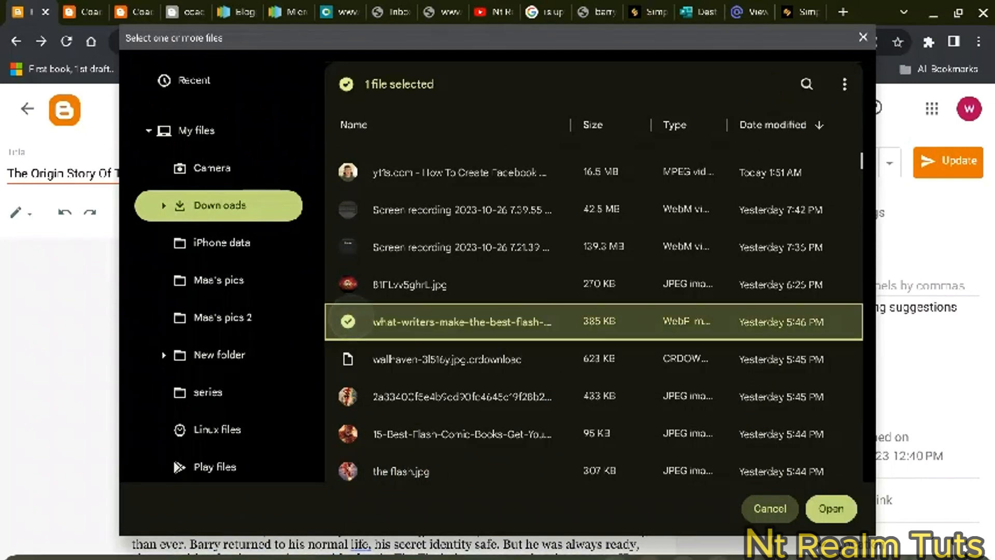
{"action": "left_click", "coordinate": [829, 508]}
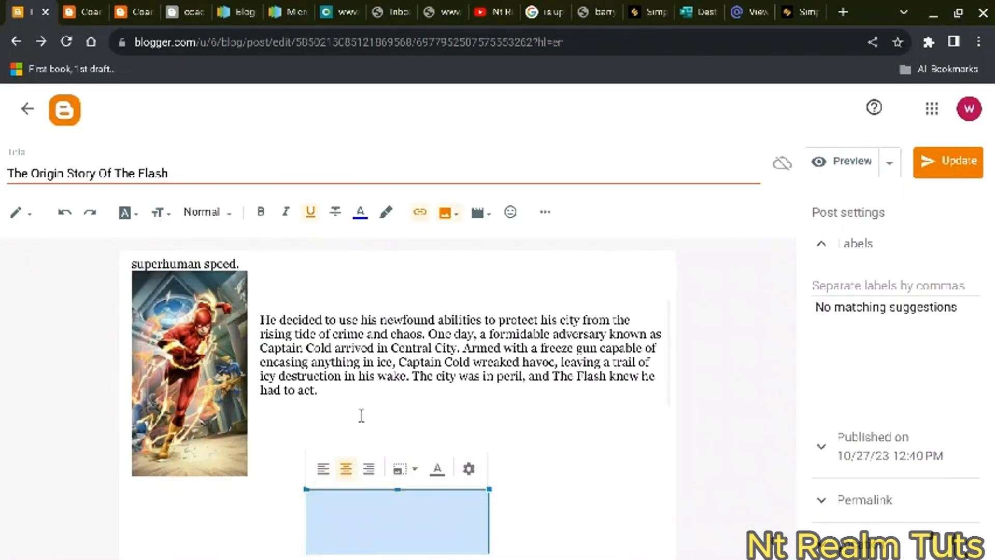
Step: Try left alignment for the second Flash image, and set it to right alignment beside the third paragraph
{"action": "scroll", "coordinate": [361, 415], "scroll_direction": "down", "scroll_amount": 5}
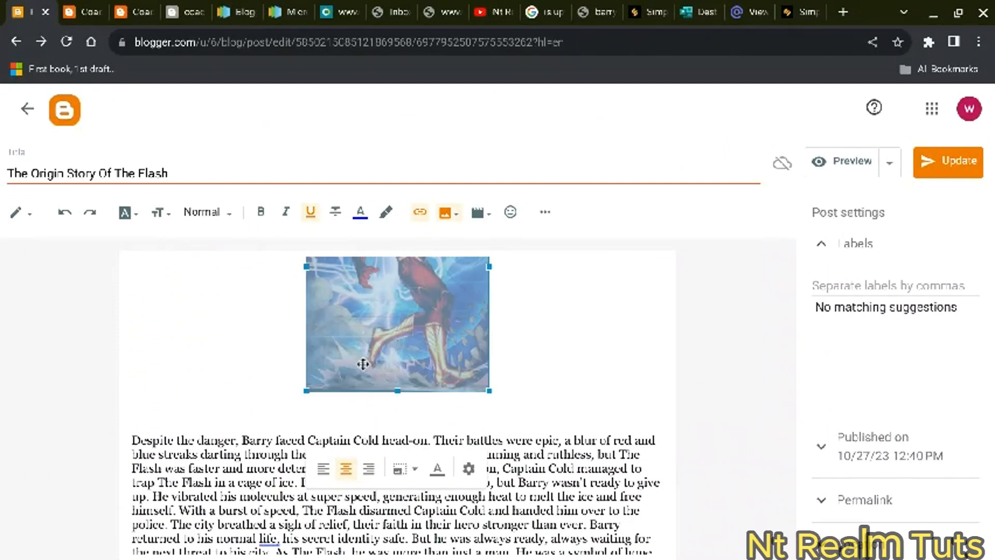
{"action": "left_click", "coordinate": [324, 468]}
{"action": "scroll", "coordinate": [393, 402], "scroll_direction": "down", "scroll_amount": 3}
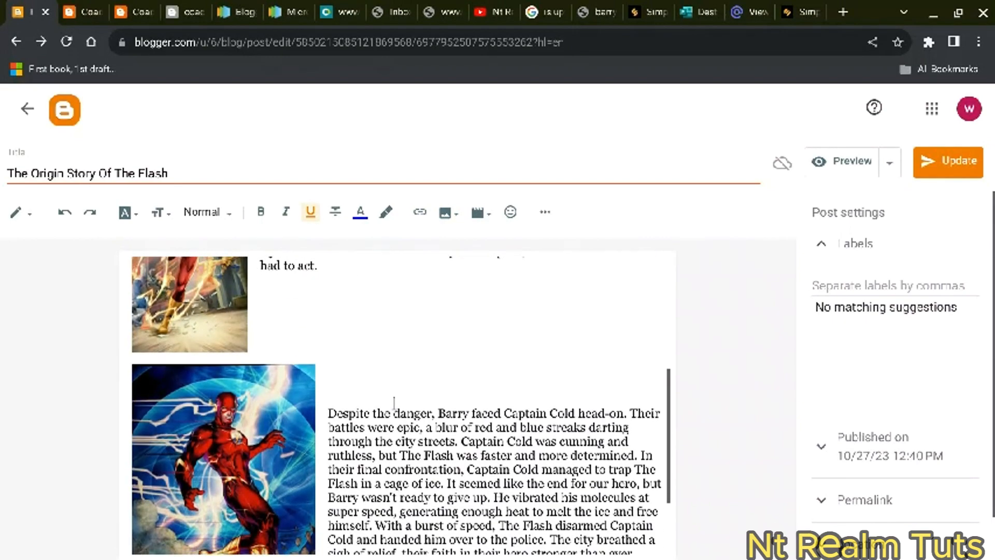
{"action": "left_click", "coordinate": [265, 399]}
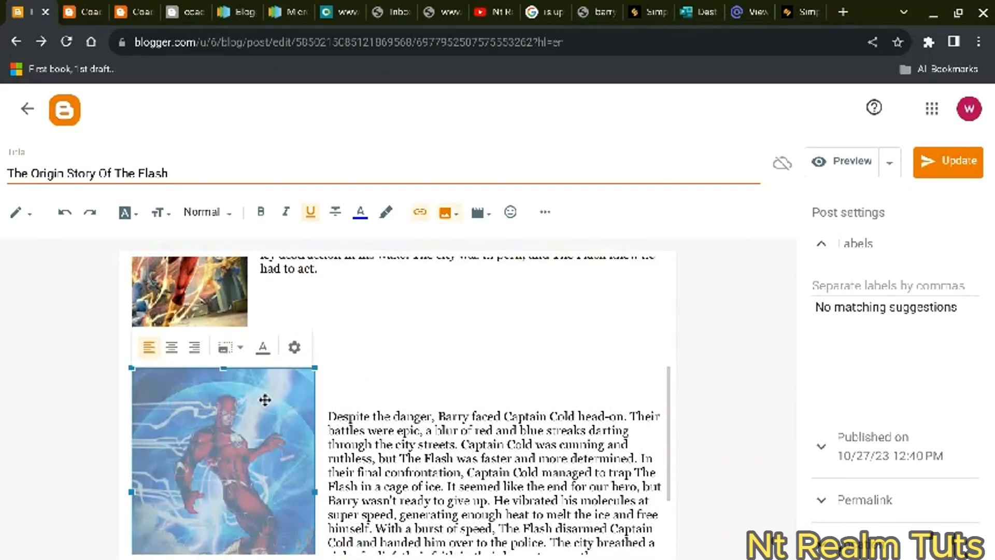
{"action": "left_click", "coordinate": [195, 347]}
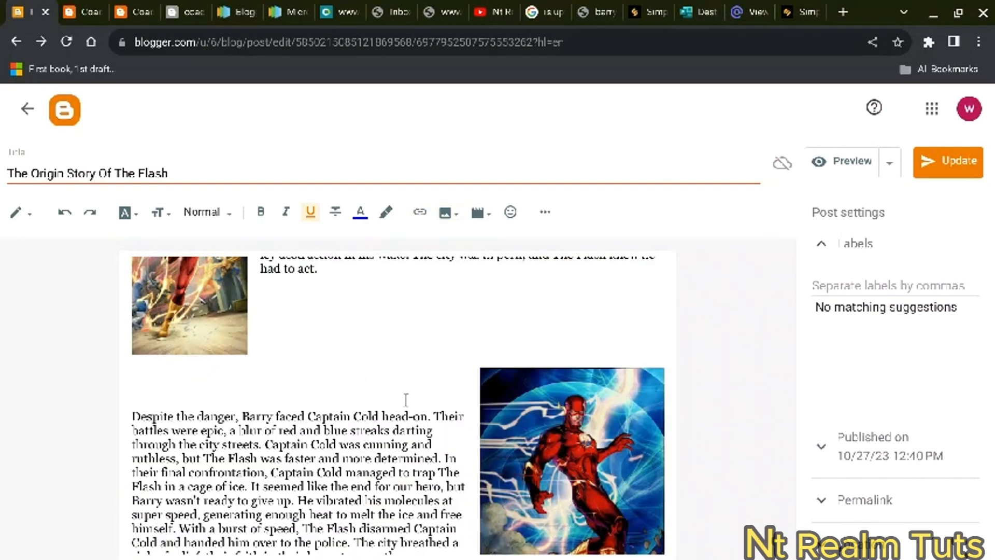
Step: Review the layout of both images in the post and update the published post with the changes
{"action": "scroll", "coordinate": [406, 400], "scroll_direction": "down", "scroll_amount": 3}
{"action": "scroll", "coordinate": [406, 400], "scroll_direction": "up", "scroll_amount": 6}
{"action": "scroll", "coordinate": [405, 400], "scroll_direction": "down", "scroll_amount": 6}
{"action": "scroll", "coordinate": [406, 400], "scroll_direction": "up", "scroll_amount": 1}
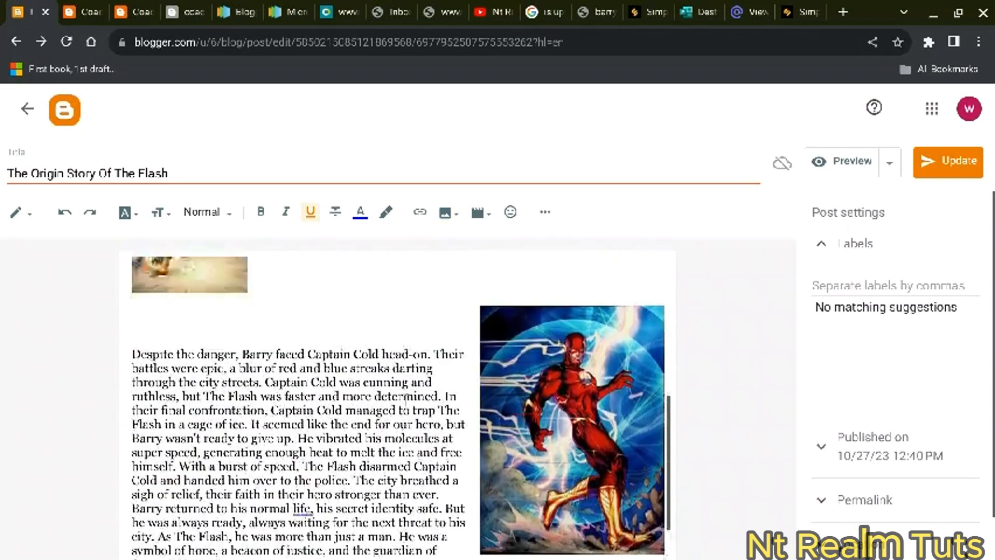
{"action": "scroll", "coordinate": [406, 398], "scroll_direction": "up", "scroll_amount": 5}
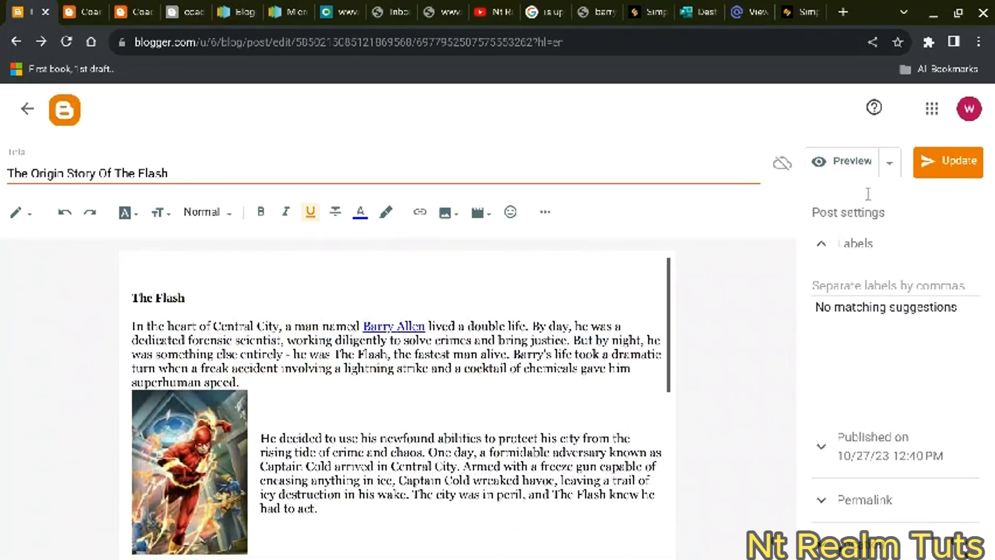
{"action": "left_click", "coordinate": [891, 164]}
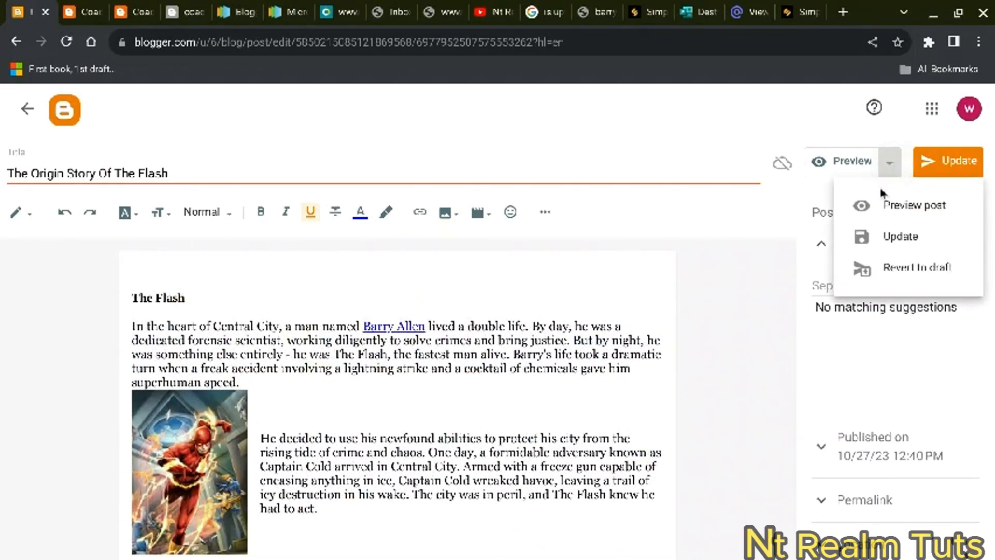
{"action": "left_click", "coordinate": [894, 236]}
{"action": "scroll", "coordinate": [511, 314], "scroll_direction": "down", "scroll_amount": 6}
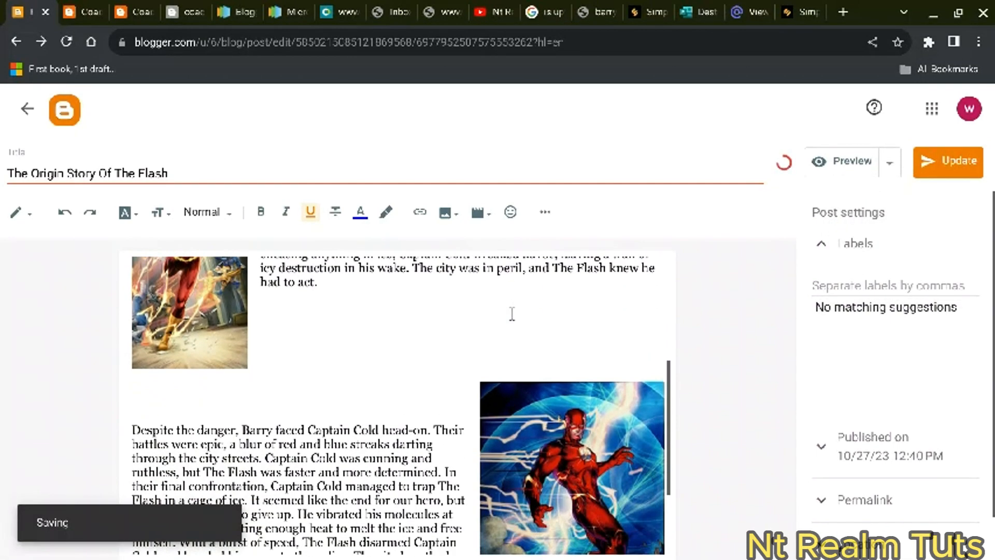
{"action": "scroll", "coordinate": [511, 313], "scroll_direction": "up", "scroll_amount": 6}
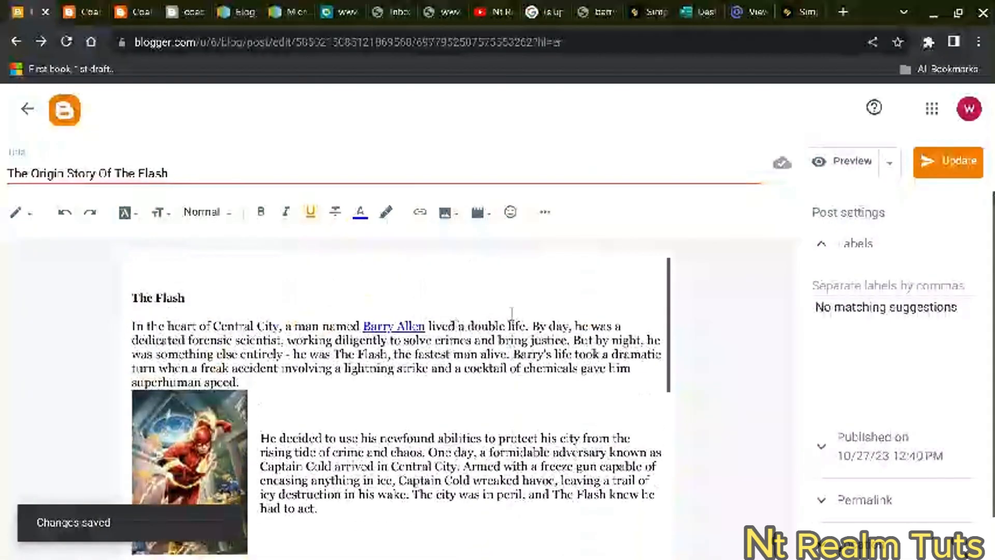
Step: Preview the updated Flash post, check how its text and both images are laid out, and close the preview
{"action": "left_click", "coordinate": [887, 176]}
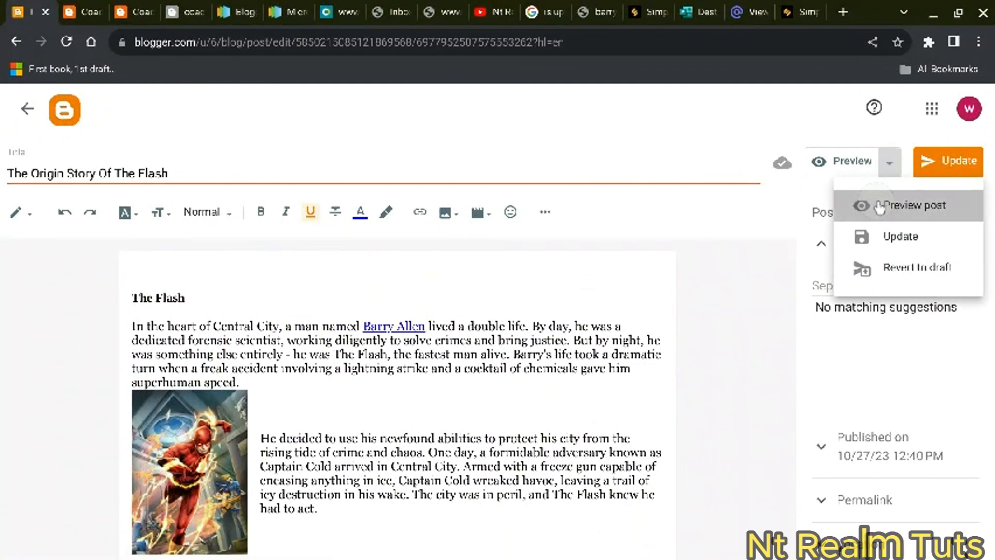
{"action": "left_click", "coordinate": [875, 203]}
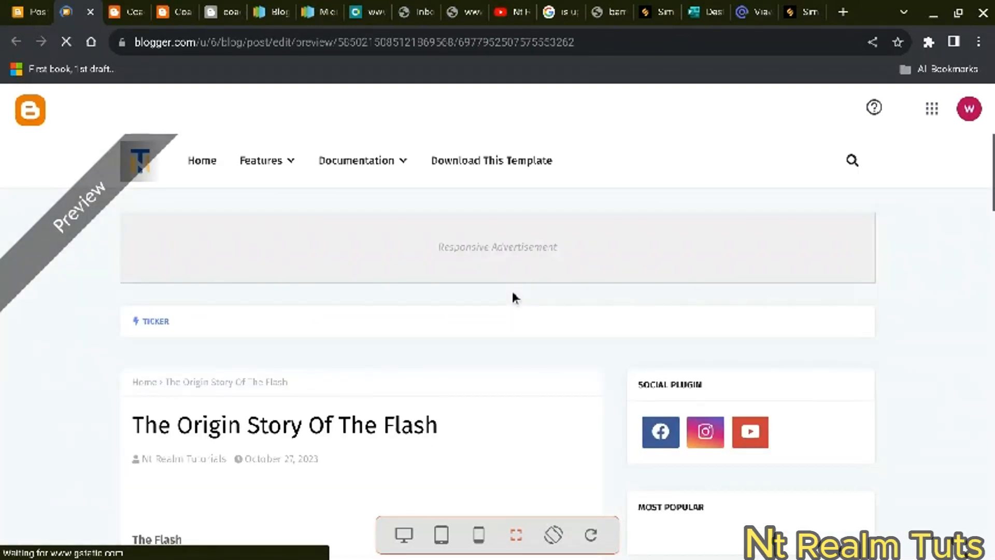
{"action": "scroll", "coordinate": [512, 297], "scroll_direction": "down", "scroll_amount": 7}
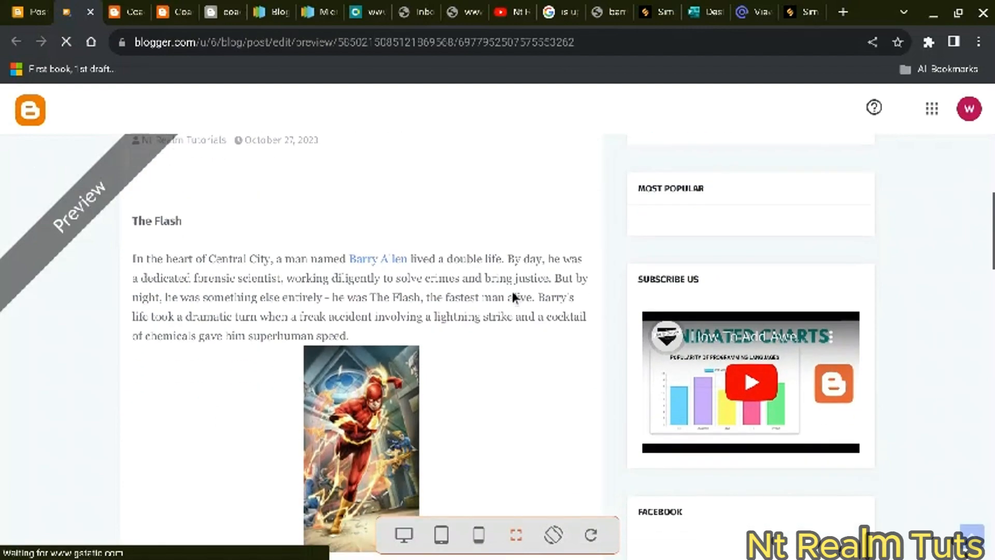
{"action": "scroll", "coordinate": [424, 275], "scroll_direction": "down", "scroll_amount": 9}
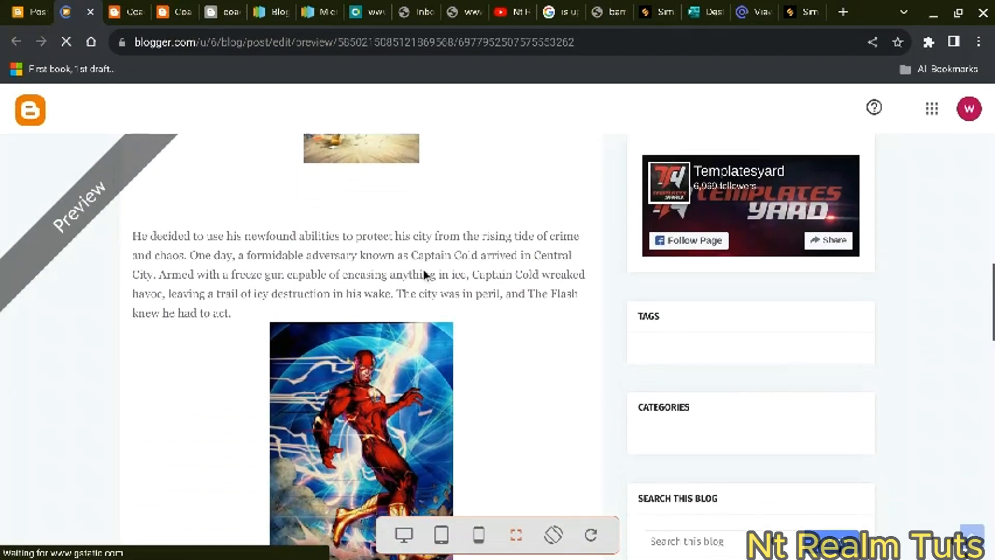
{"action": "scroll", "coordinate": [321, 265], "scroll_direction": "down", "scroll_amount": 12}
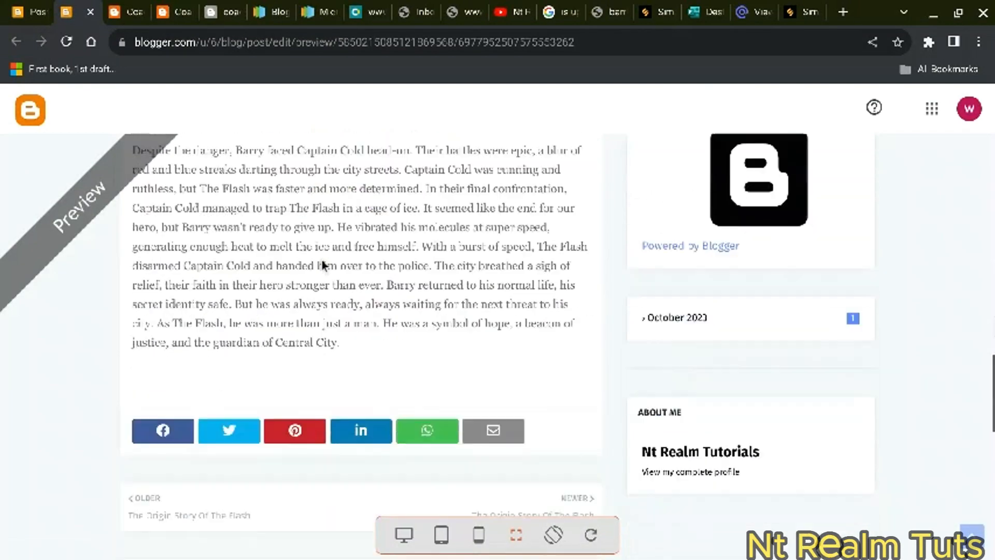
{"action": "scroll", "coordinate": [321, 266], "scroll_direction": "up", "scroll_amount": 14}
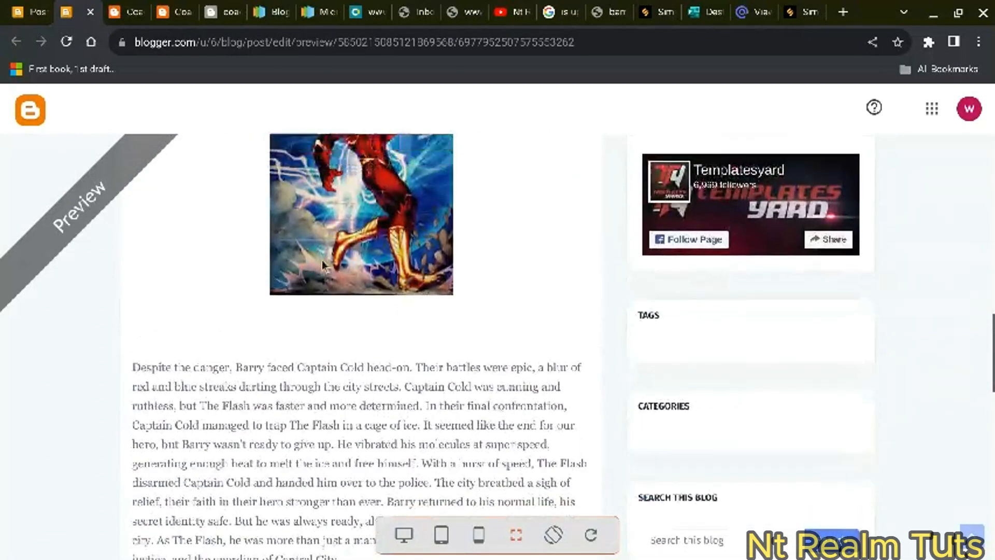
{"action": "scroll", "coordinate": [322, 261], "scroll_direction": "up", "scroll_amount": 10}
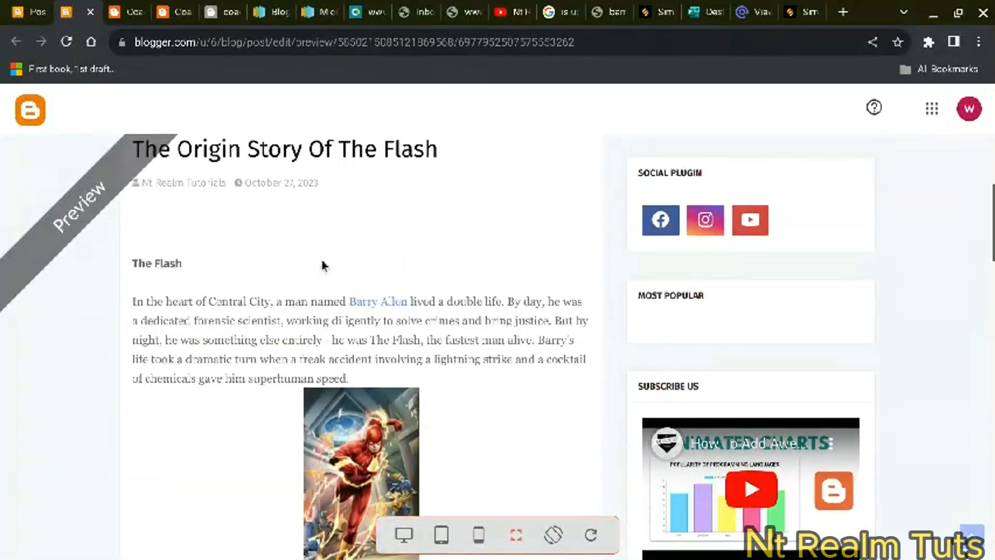
{"action": "scroll", "coordinate": [322, 260], "scroll_direction": "down", "scroll_amount": 2}
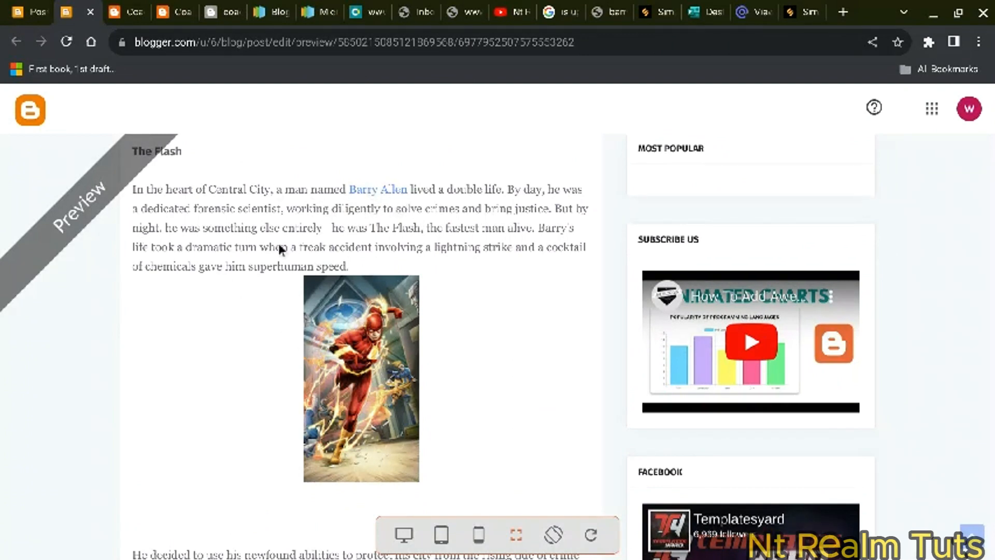
{"action": "left_click", "coordinate": [91, 11]}
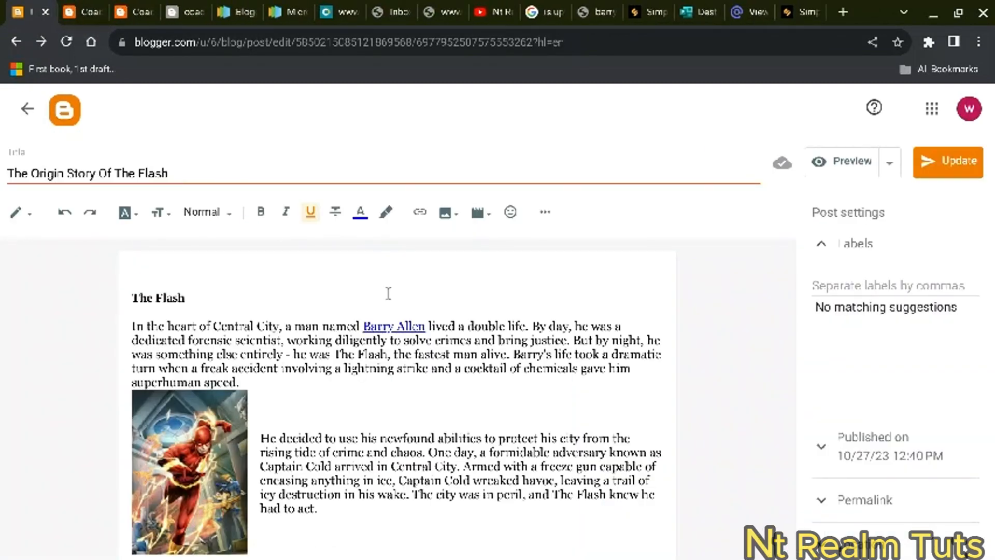
Step: Compare the image placement in the post editor and return to the blog's list of posts
{"action": "scroll", "coordinate": [389, 294], "scroll_direction": "down", "scroll_amount": 5}
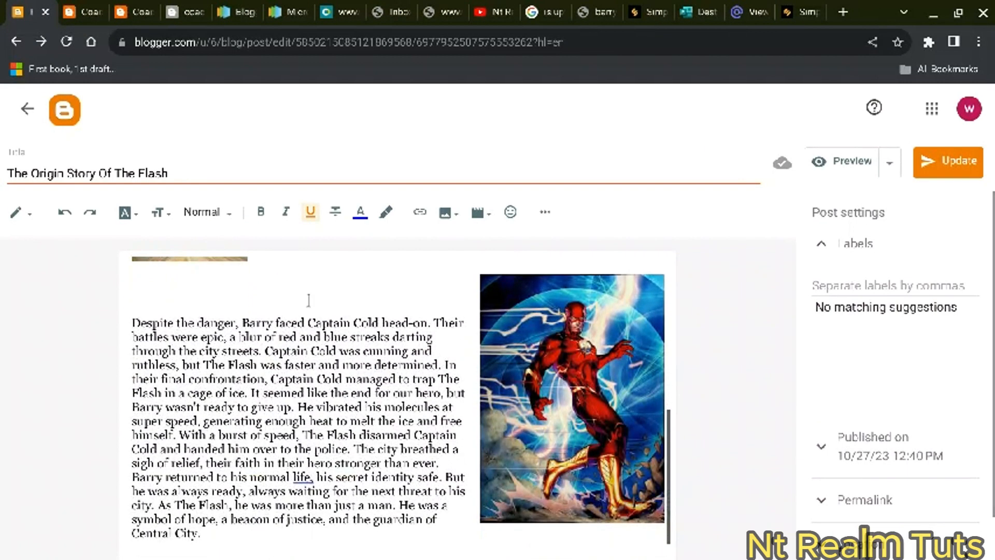
{"action": "scroll", "coordinate": [307, 295], "scroll_direction": "up", "scroll_amount": 6}
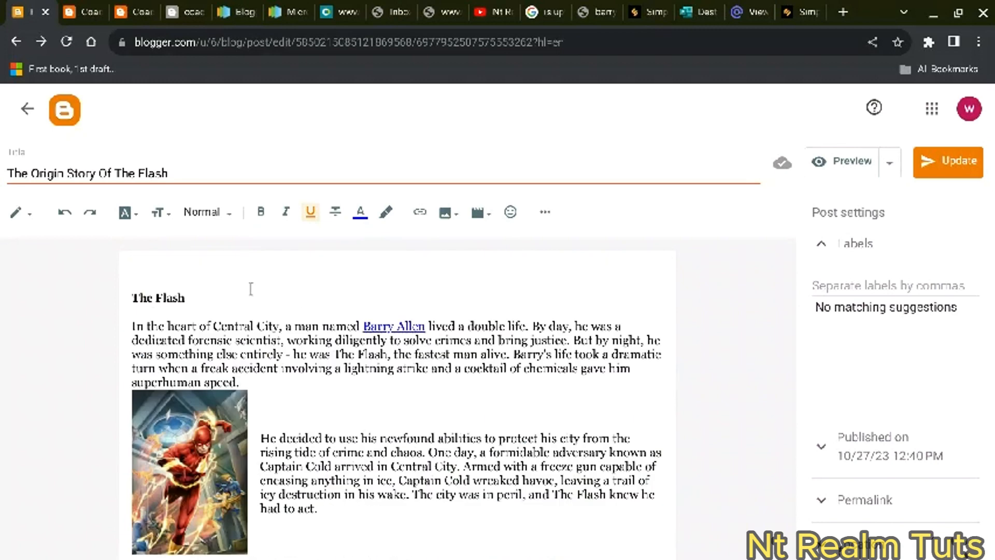
{"action": "left_click", "coordinate": [28, 110]}
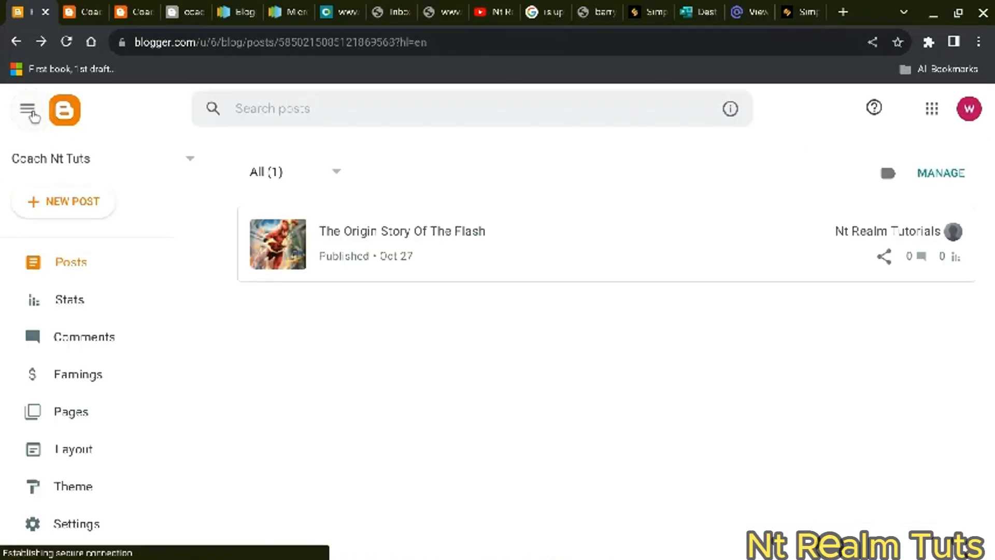
Step: Open the blog's settings and check the "Visible to search engines" option under Privacy
{"action": "left_click", "coordinate": [89, 527]}
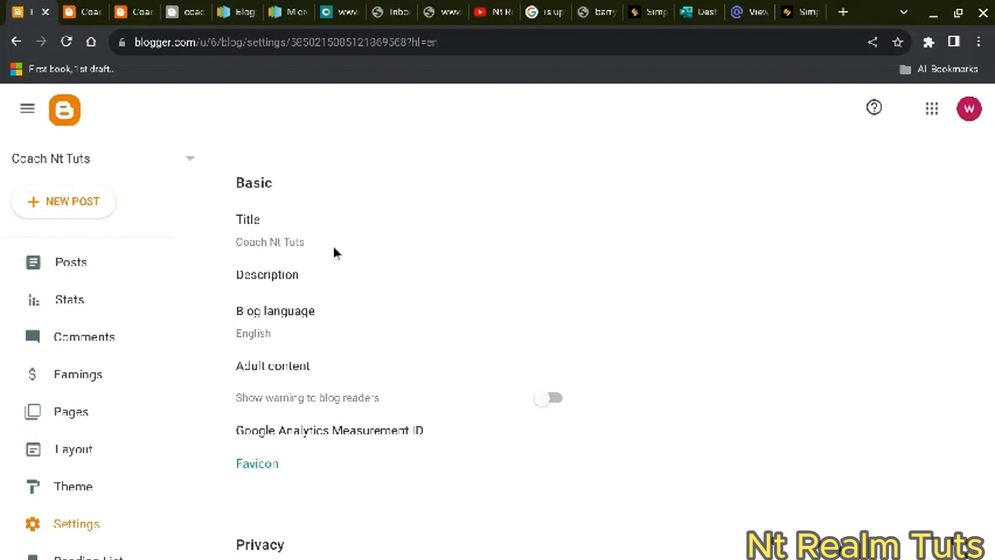
{"action": "scroll", "coordinate": [335, 252], "scroll_direction": "down", "scroll_amount": 5}
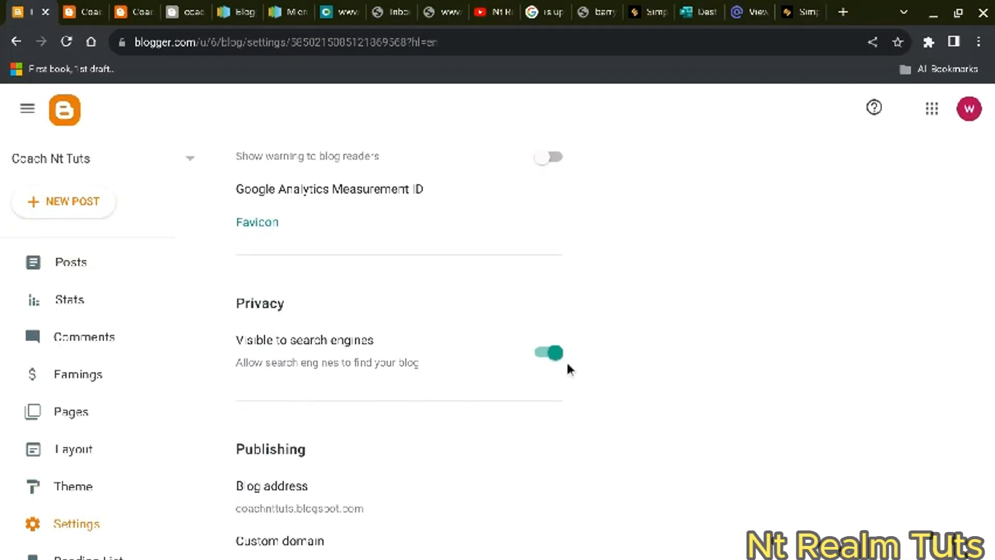
{"action": "left_click", "coordinate": [549, 355]}
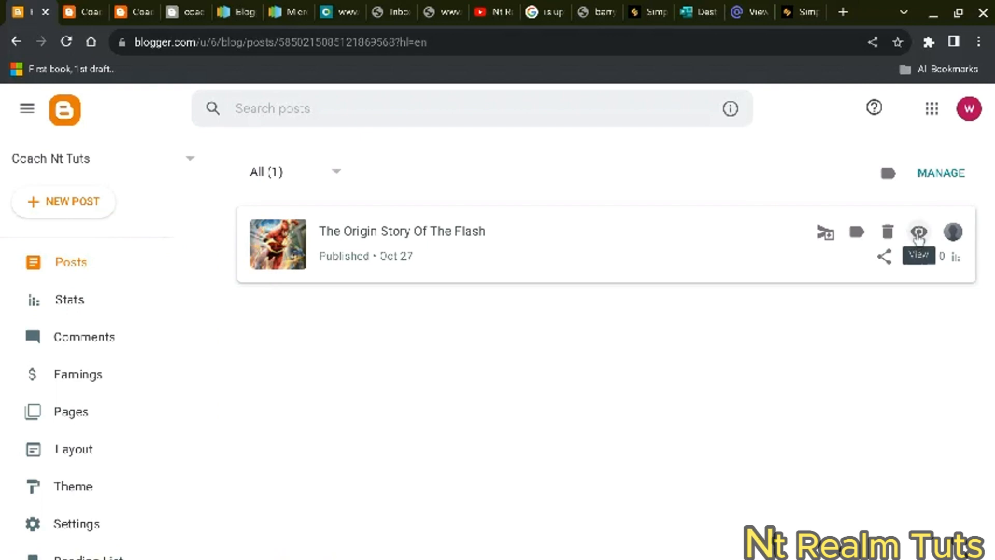
Step: View the published post "The Origin Story Of The Flash" on the live blog and check its text and images
{"action": "left_click", "coordinate": [918, 234]}
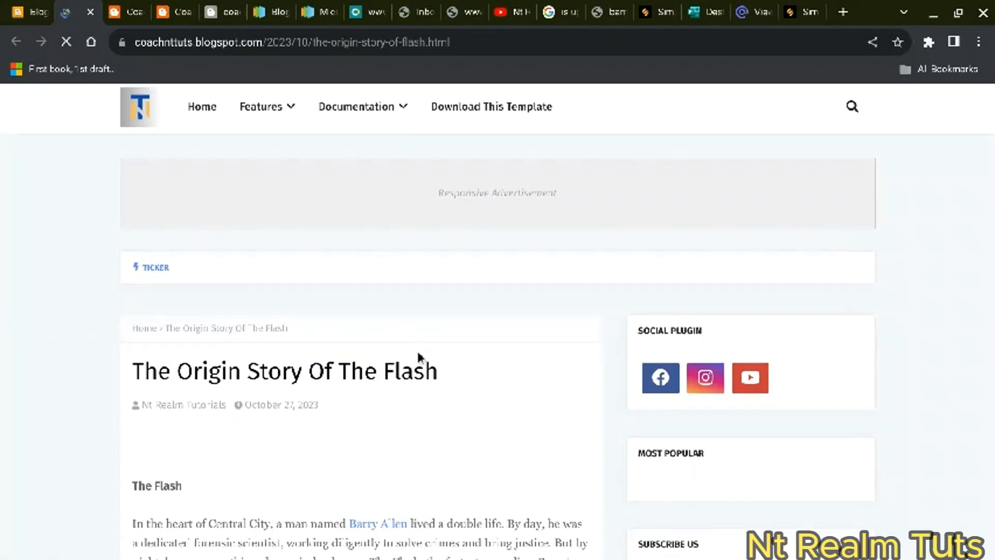
{"action": "scroll", "coordinate": [418, 356], "scroll_direction": "down", "scroll_amount": 4}
{"action": "scroll", "coordinate": [416, 350], "scroll_direction": "down", "scroll_amount": 6}
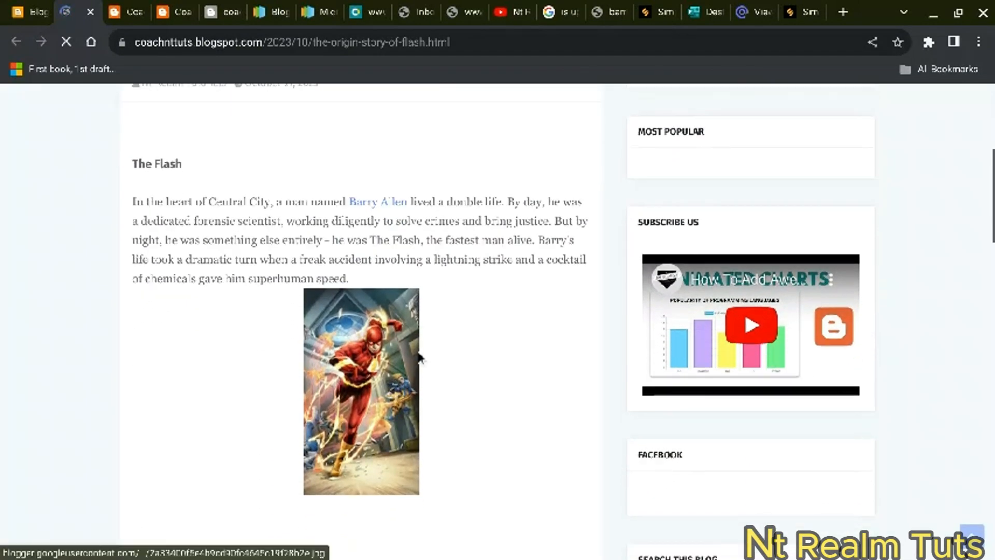
{"action": "scroll", "coordinate": [417, 349], "scroll_direction": "down", "scroll_amount": 5}
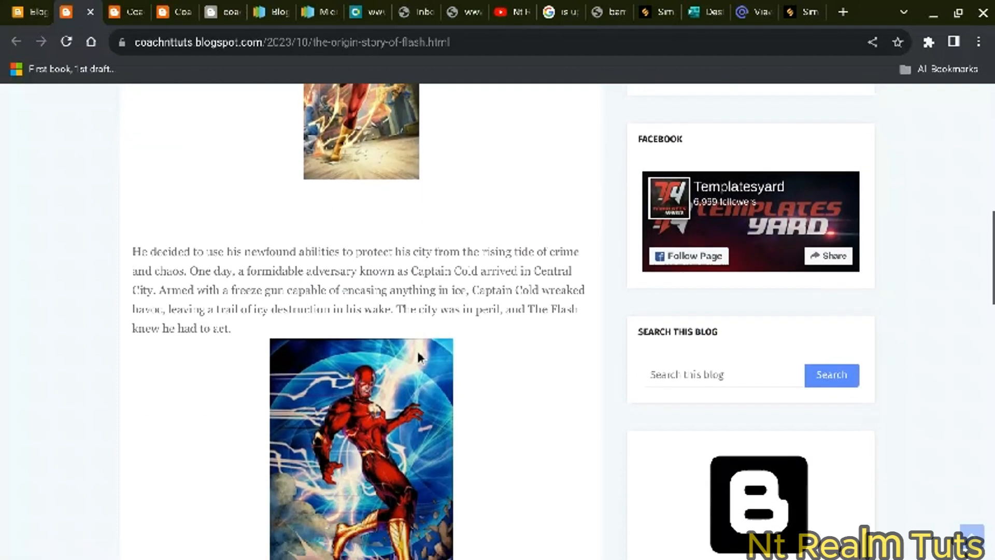
{"action": "scroll", "coordinate": [419, 357], "scroll_direction": "down", "scroll_amount": 10}
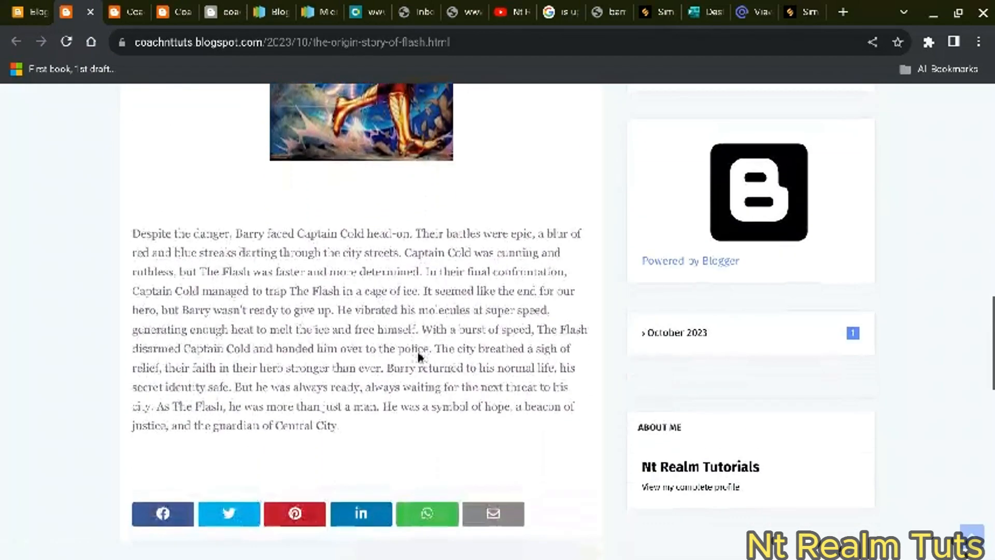
{"action": "scroll", "coordinate": [418, 352], "scroll_direction": "up", "scroll_amount": 20}
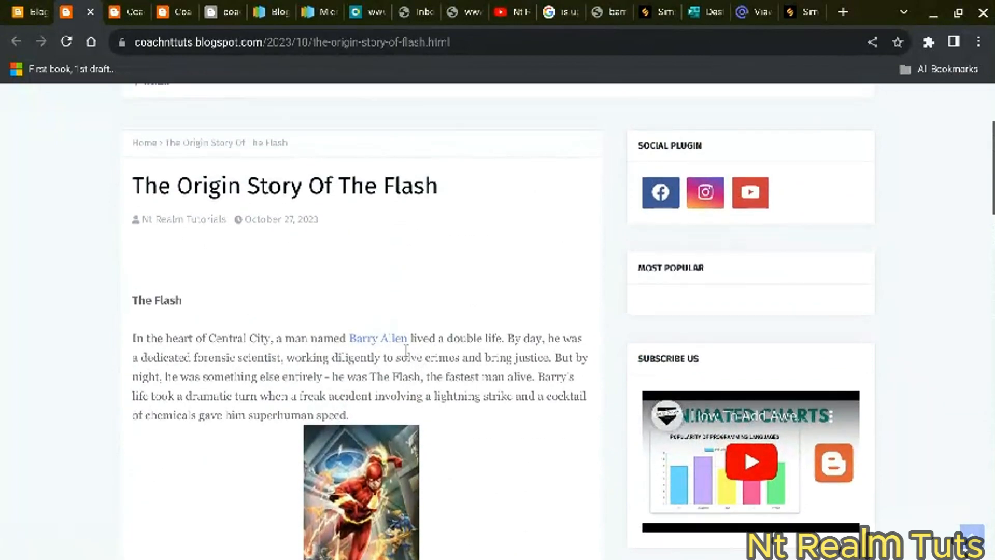
Step: Test the "Barry Allen" link in the live post, skim the Wikipedia article it leads to, and return to the post
{"action": "left_click", "coordinate": [380, 344]}
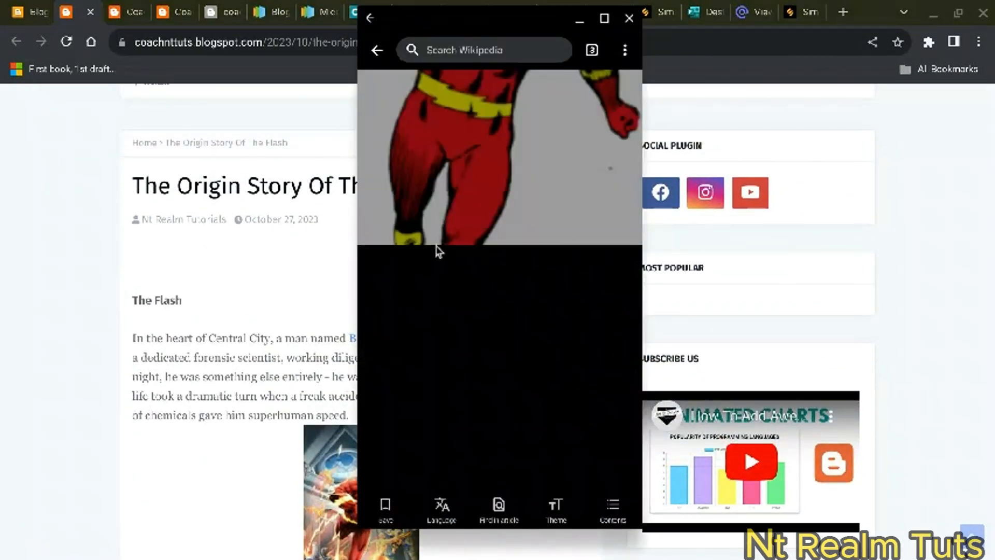
{"action": "scroll", "coordinate": [466, 319], "scroll_direction": "down", "scroll_amount": 5}
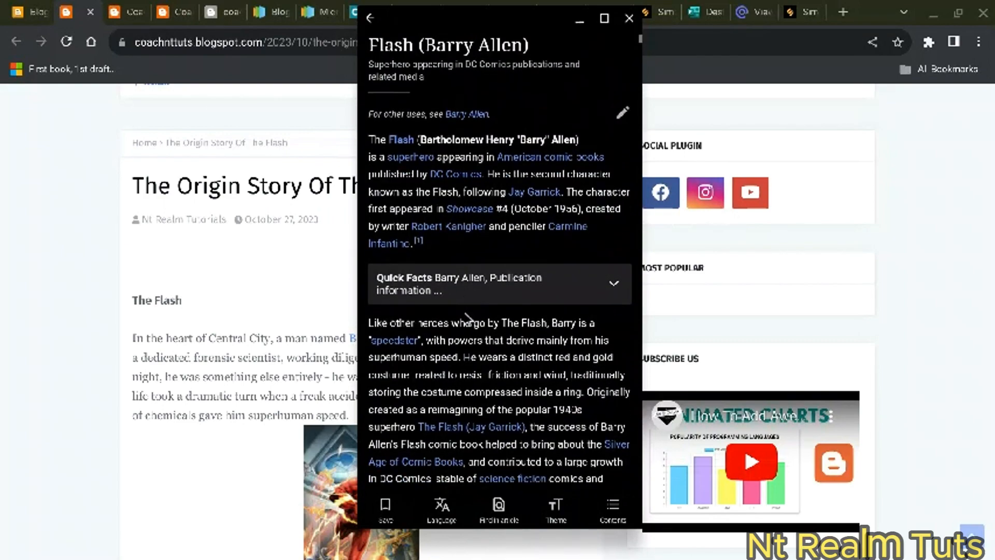
{"action": "scroll", "coordinate": [468, 318], "scroll_direction": "up", "scroll_amount": 5}
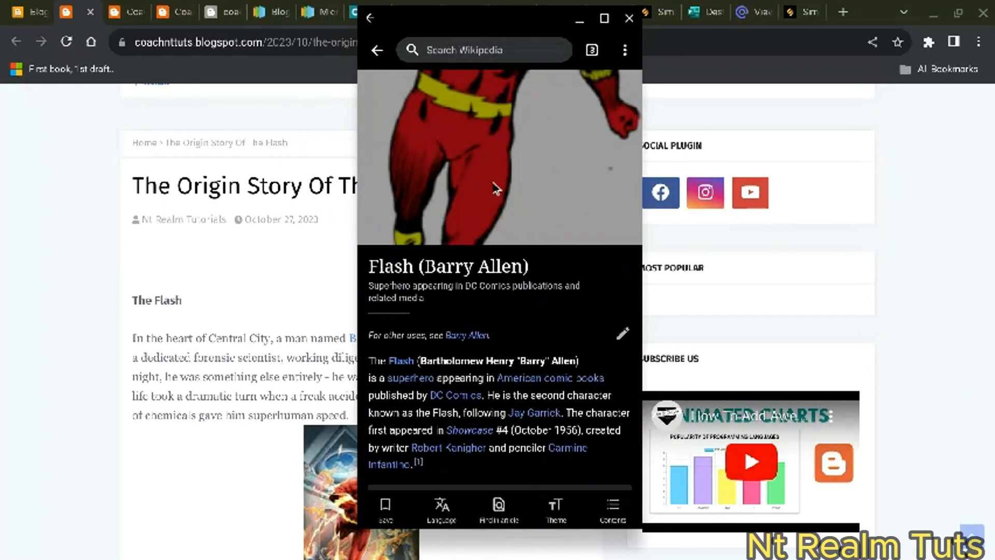
{"action": "scroll", "coordinate": [511, 210], "scroll_direction": "down", "scroll_amount": 5}
{"action": "scroll", "coordinate": [512, 209], "scroll_direction": "down", "scroll_amount": 15}
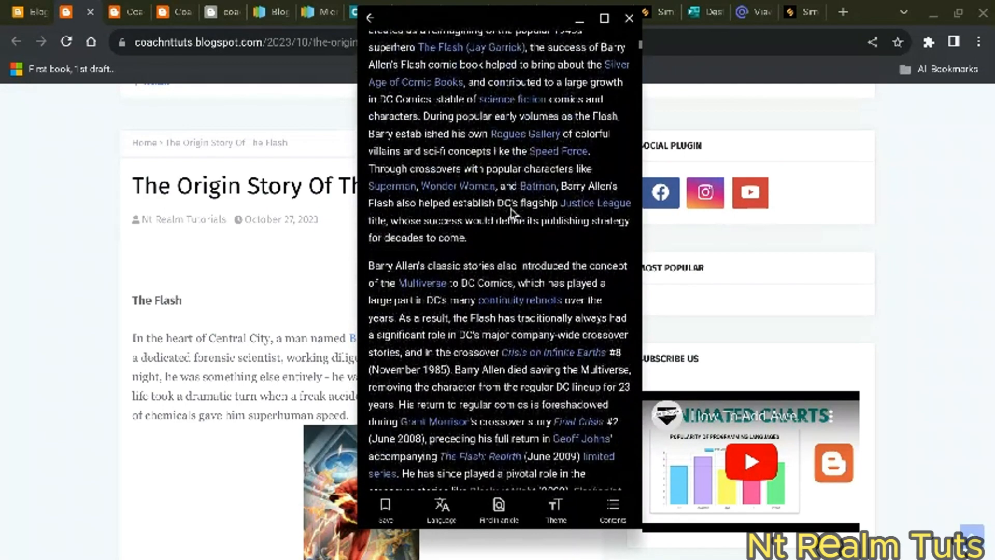
{"action": "scroll", "coordinate": [511, 210], "scroll_direction": "down", "scroll_amount": 8}
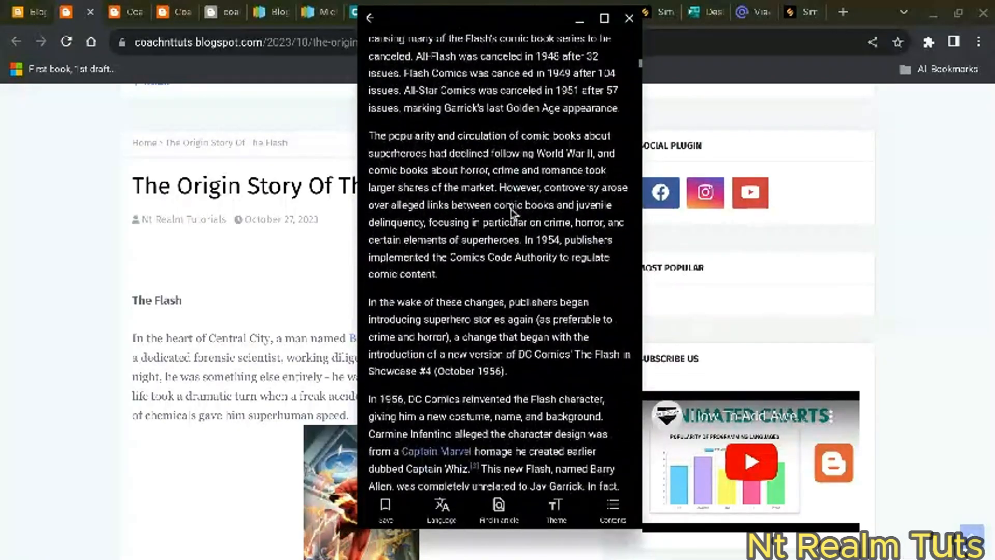
{"action": "scroll", "coordinate": [511, 210], "scroll_direction": "up", "scroll_amount": 20}
{"action": "scroll", "coordinate": [511, 212], "scroll_direction": "up", "scroll_amount": 3}
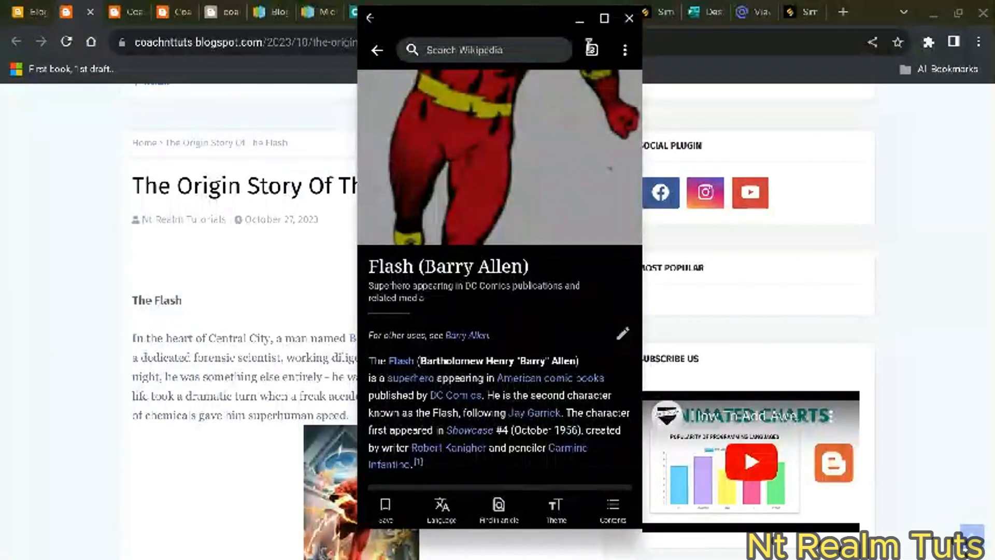
{"action": "left_click", "coordinate": [629, 19]}
{"action": "scroll", "coordinate": [363, 349], "scroll_direction": "down", "scroll_amount": 6}
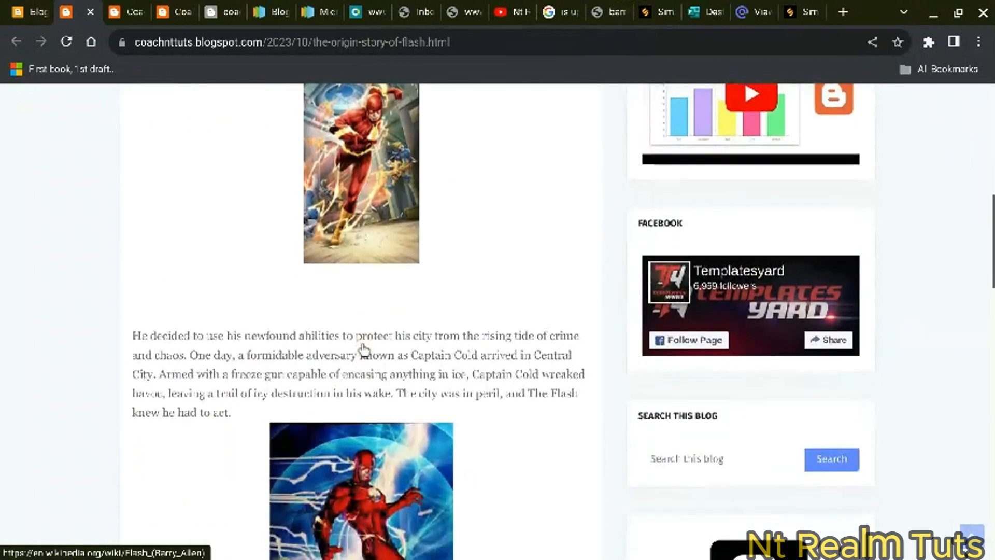
{"action": "scroll", "coordinate": [362, 349], "scroll_direction": "up", "scroll_amount": 10}
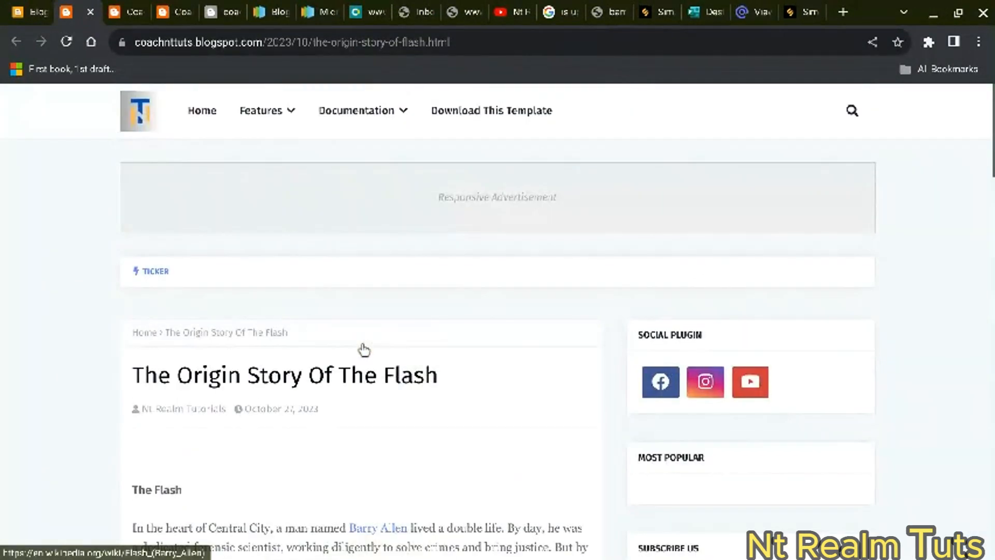
Step: Return to the Blogger dashboard and examine the gadget sections in the blog's layout, from Theme Options to the footer
{"action": "left_click", "coordinate": [32, 15]}
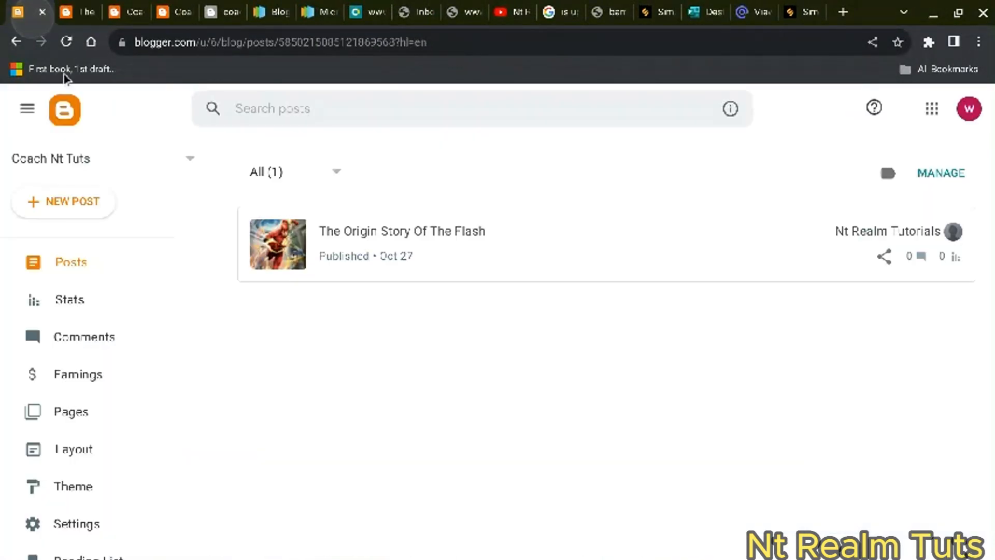
{"action": "left_click", "coordinate": [108, 464]}
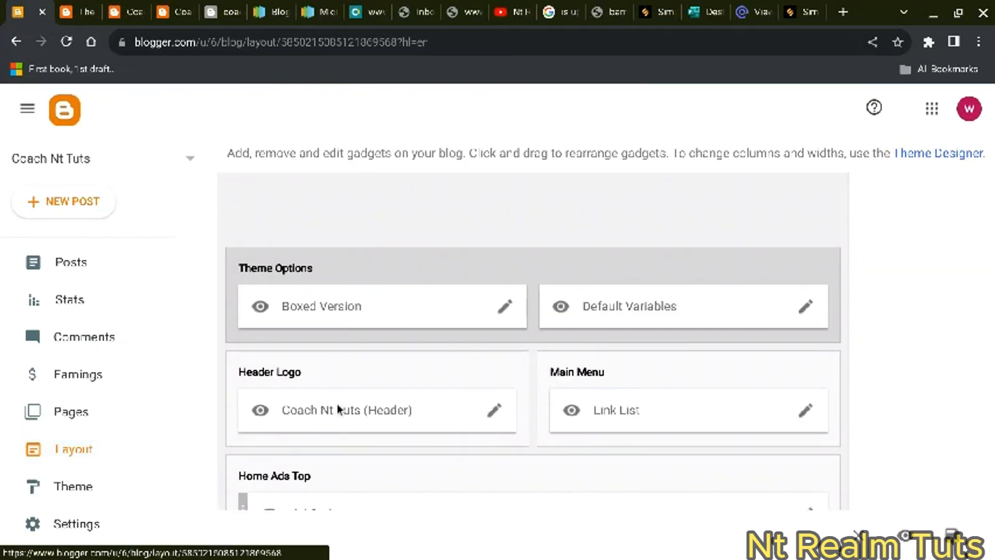
{"action": "scroll", "coordinate": [411, 251], "scroll_direction": "down", "scroll_amount": 10}
{"action": "scroll", "coordinate": [412, 254], "scroll_direction": "down", "scroll_amount": 12}
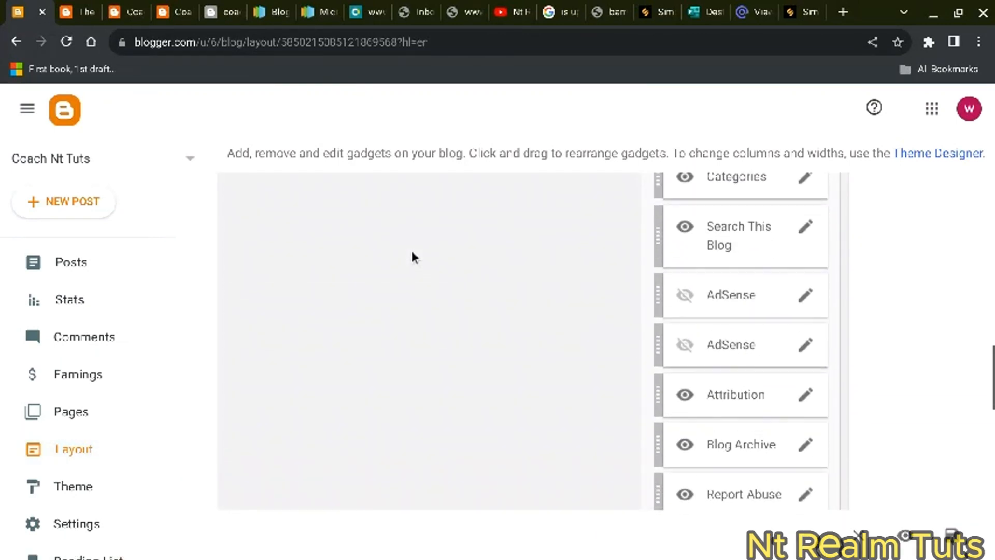
{"action": "scroll", "coordinate": [413, 253], "scroll_direction": "up", "scroll_amount": 4}
{"action": "scroll", "coordinate": [413, 256], "scroll_direction": "down", "scroll_amount": 6}
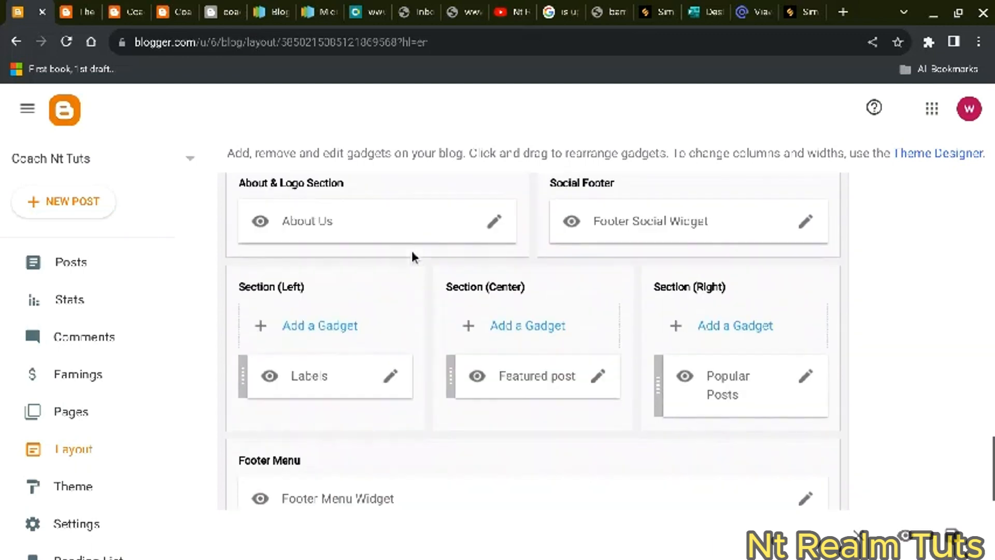
{"action": "scroll", "coordinate": [413, 257], "scroll_direction": "up", "scroll_amount": 20}
{"action": "scroll", "coordinate": [411, 250], "scroll_direction": "down", "scroll_amount": 1}
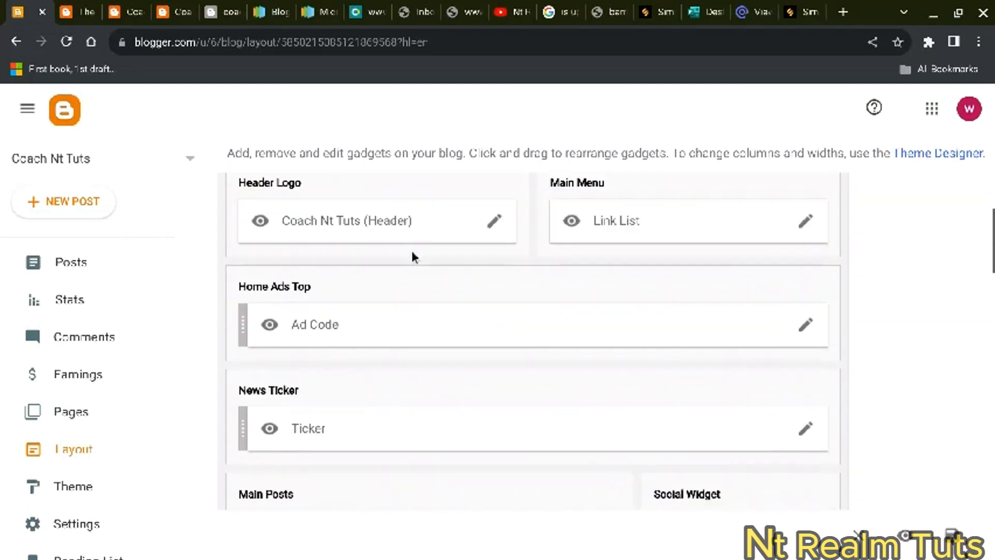
{"action": "scroll", "coordinate": [412, 250], "scroll_direction": "up", "scroll_amount": 4}
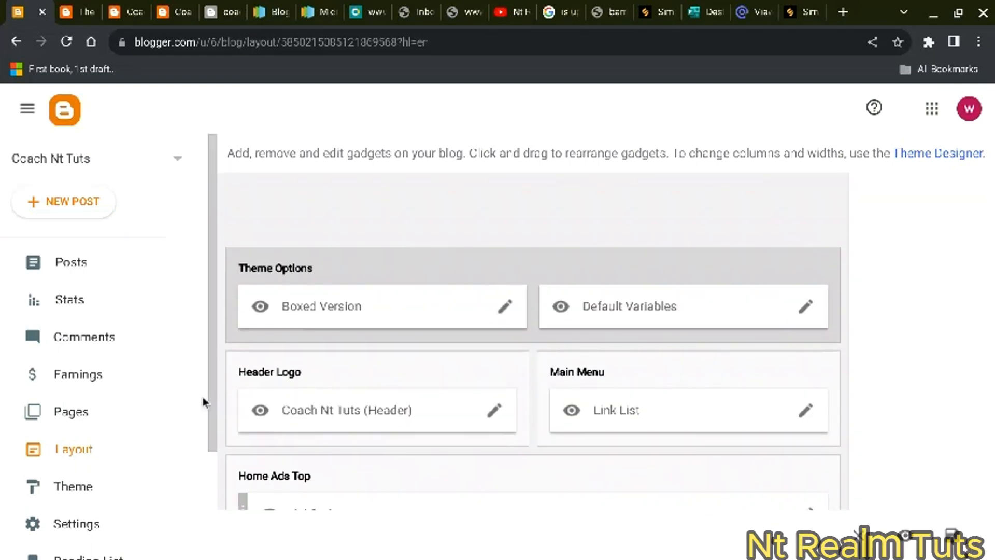
{"action": "scroll", "coordinate": [414, 351], "scroll_direction": "down", "scroll_amount": 7}
{"action": "scroll", "coordinate": [415, 351], "scroll_direction": "up", "scroll_amount": 5}
{"action": "scroll", "coordinate": [416, 354], "scroll_direction": "up", "scroll_amount": 3}
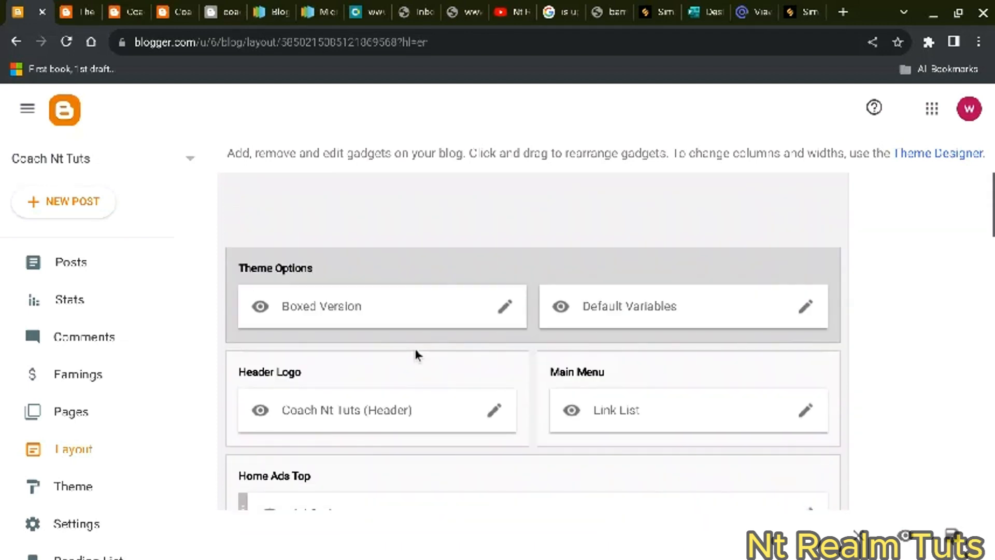